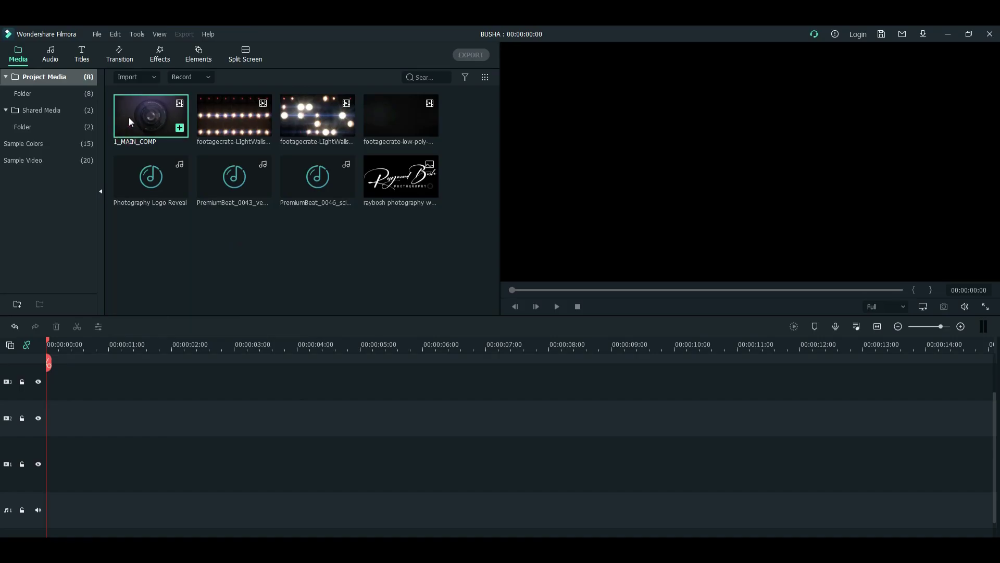
Drag the 1_MAIN_COMP lens clip onto video track 2 at 00:00:00:00.
drag(130, 122, 436, 428)
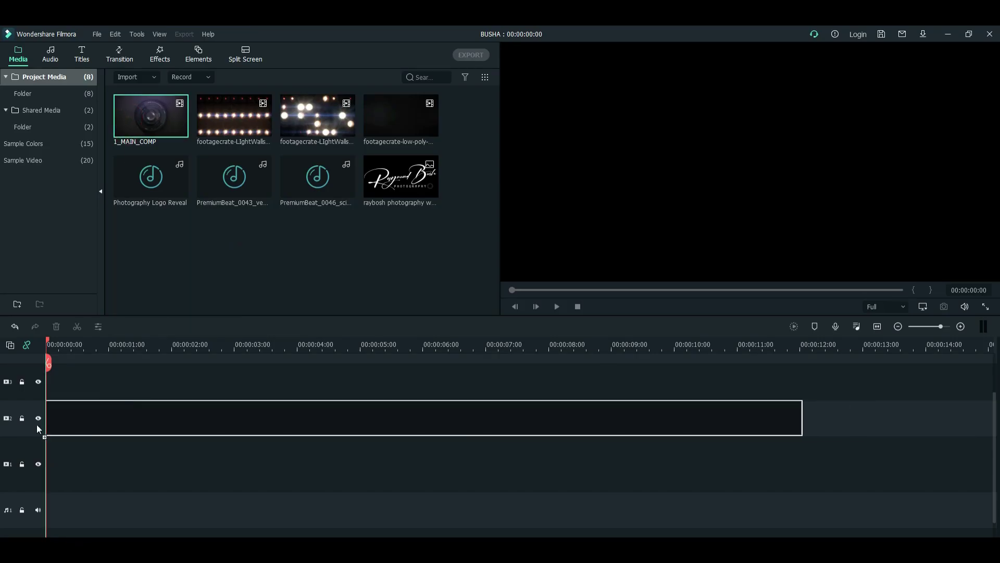
click(577, 306)
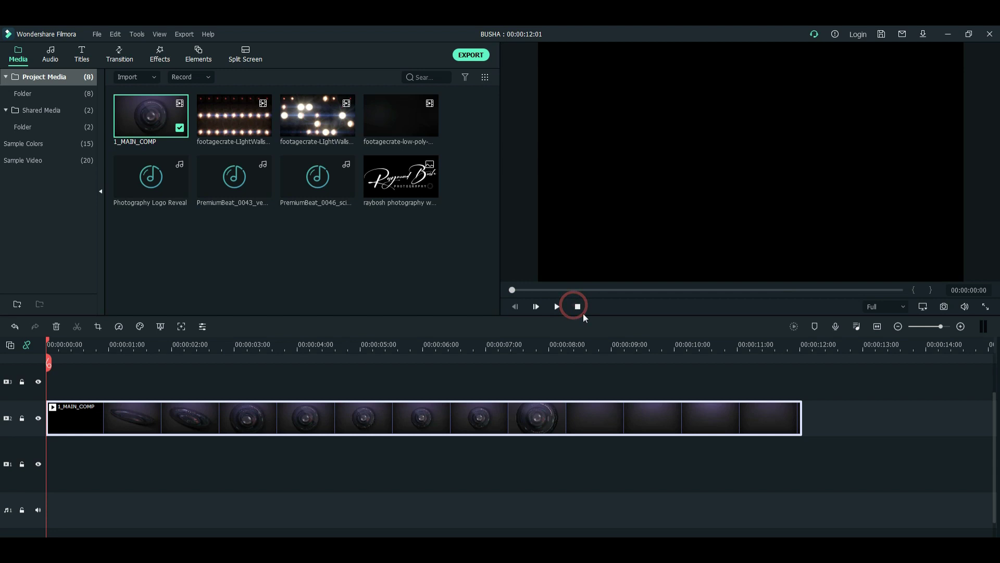
click(878, 326)
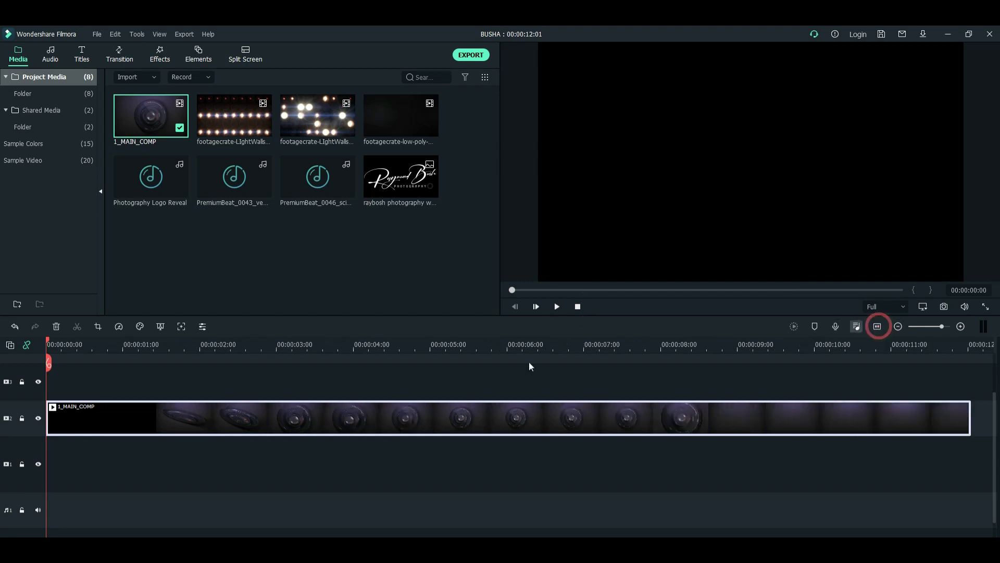
click(898, 326)
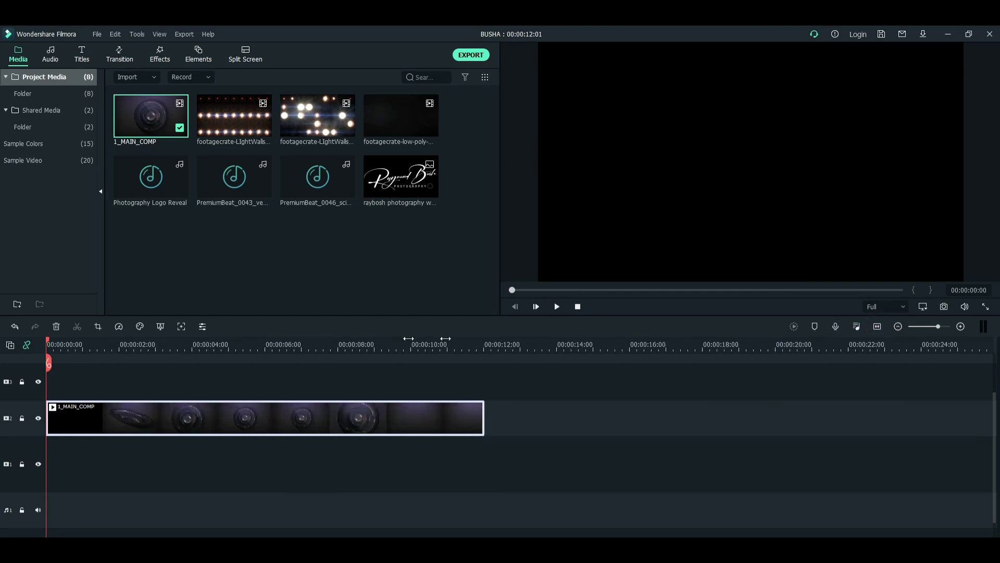
click(556, 307)
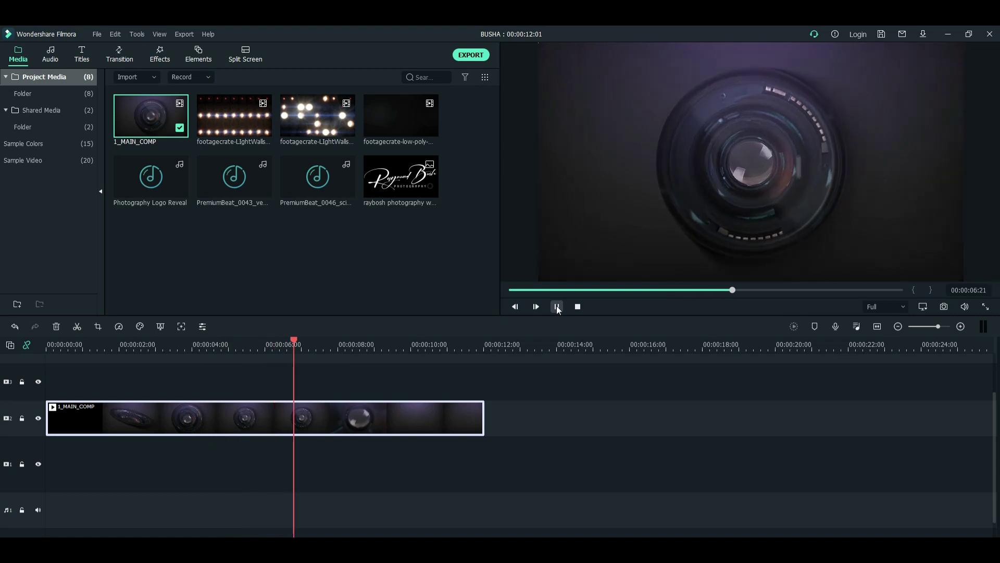
click(557, 307)
drag(328, 344, 47, 343)
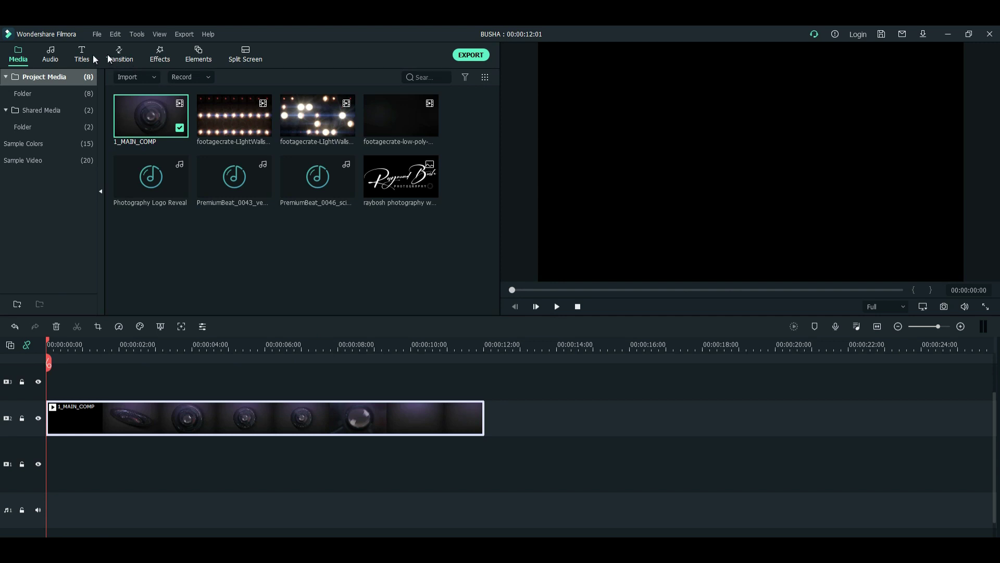
Add the Cinema 21:9 effect above the lens clip and scrub to check the letterbox.
click(153, 61)
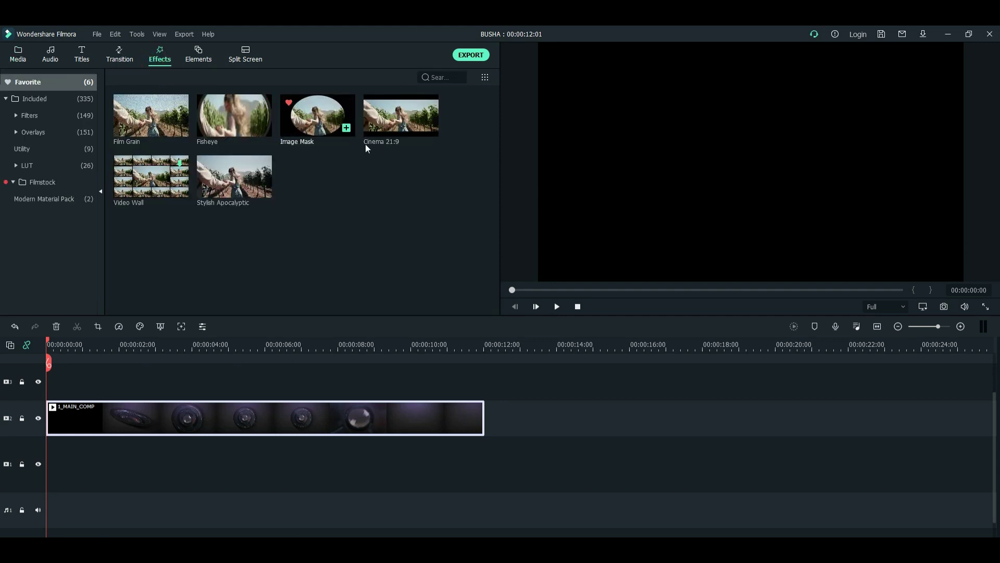
mouse_move(375, 125)
mouse_down()
mouse_move(271, 369)
mouse_move(90, 383)
mouse_up()
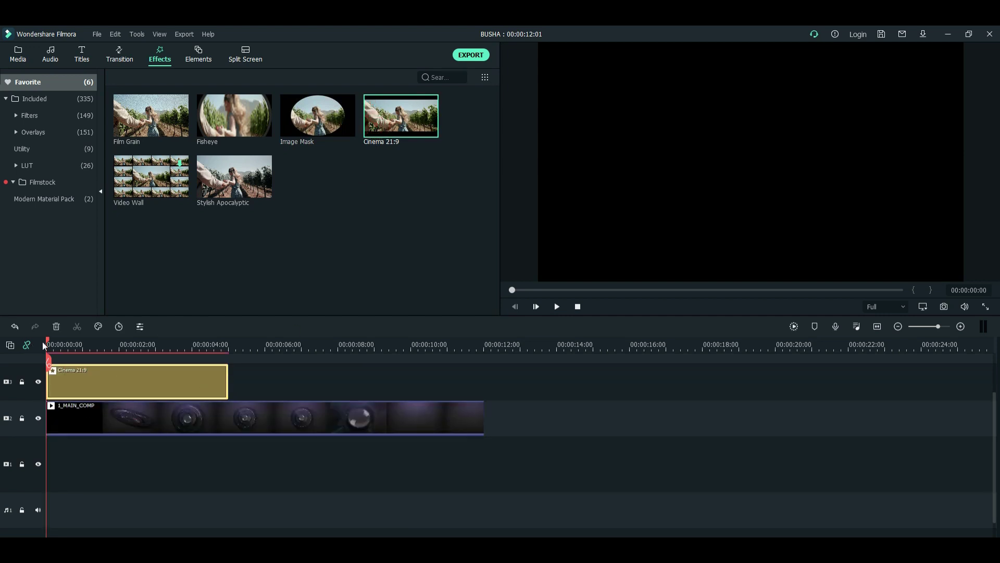
drag(45, 346, 115, 346)
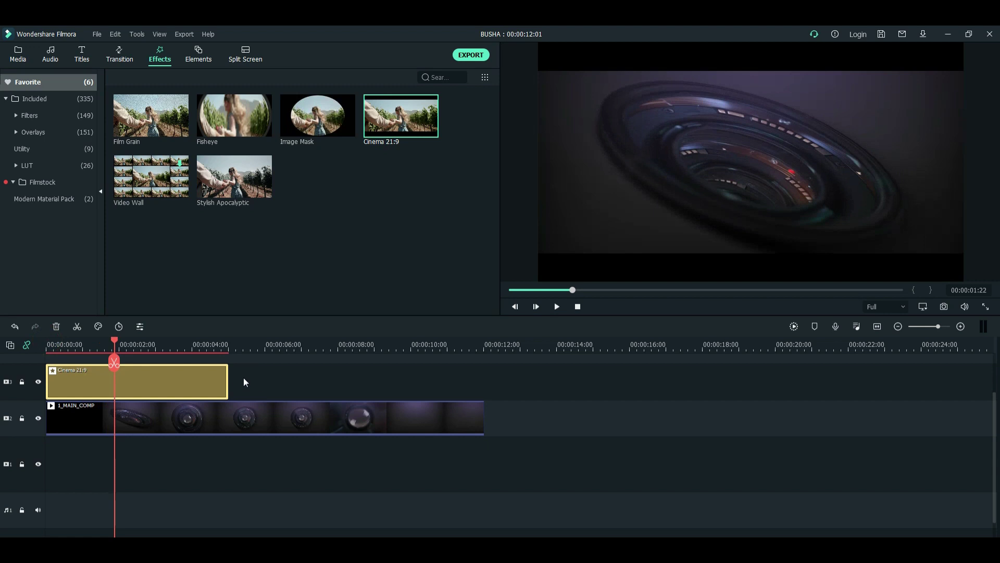
Stretch the Cinema 21:9 effect to about 00:00:24:00 and rewind the playhead to the start.
drag(229, 377, 837, 373)
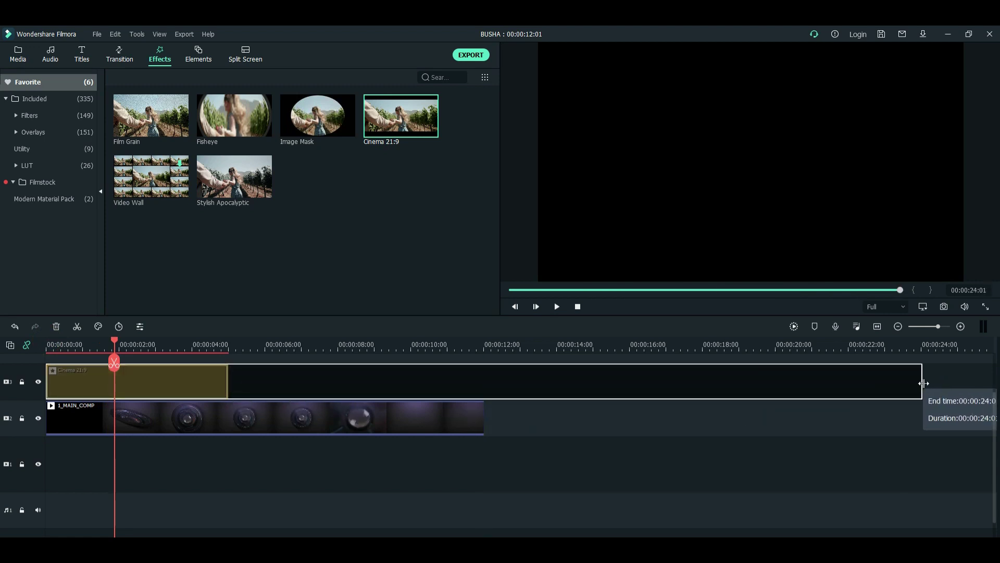
drag(838, 373, 922, 373)
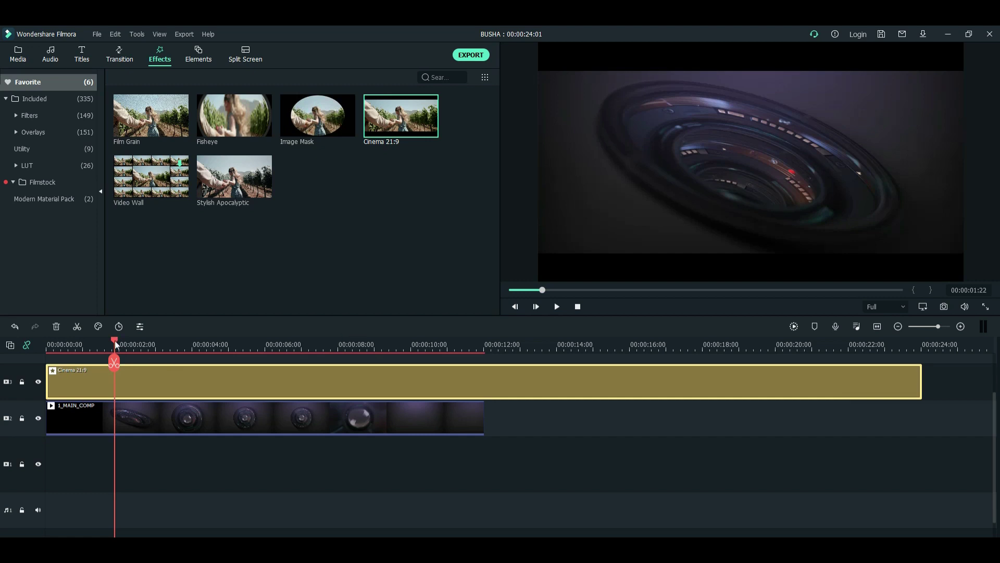
drag(115, 340, 42, 347)
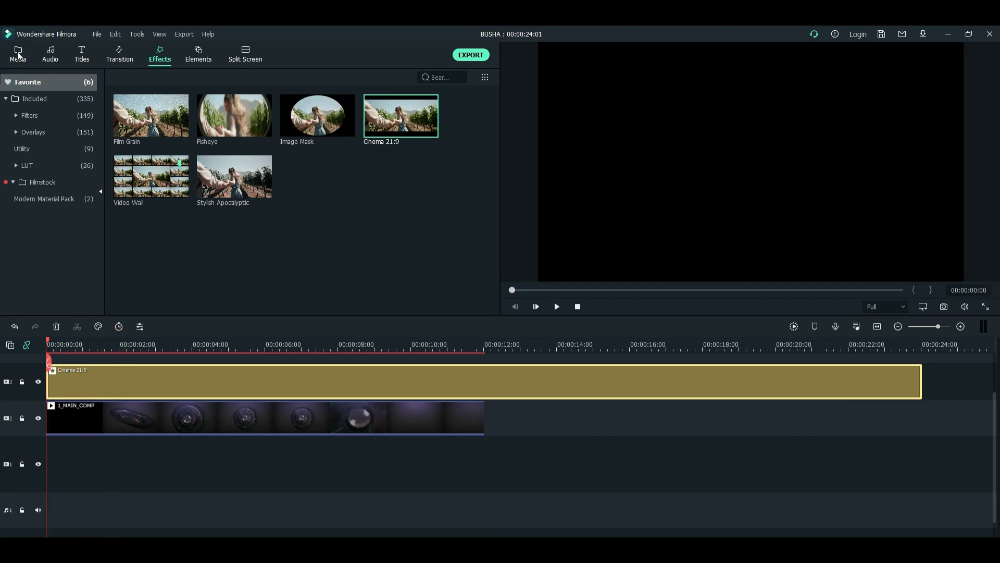
click(18, 54)
click(286, 252)
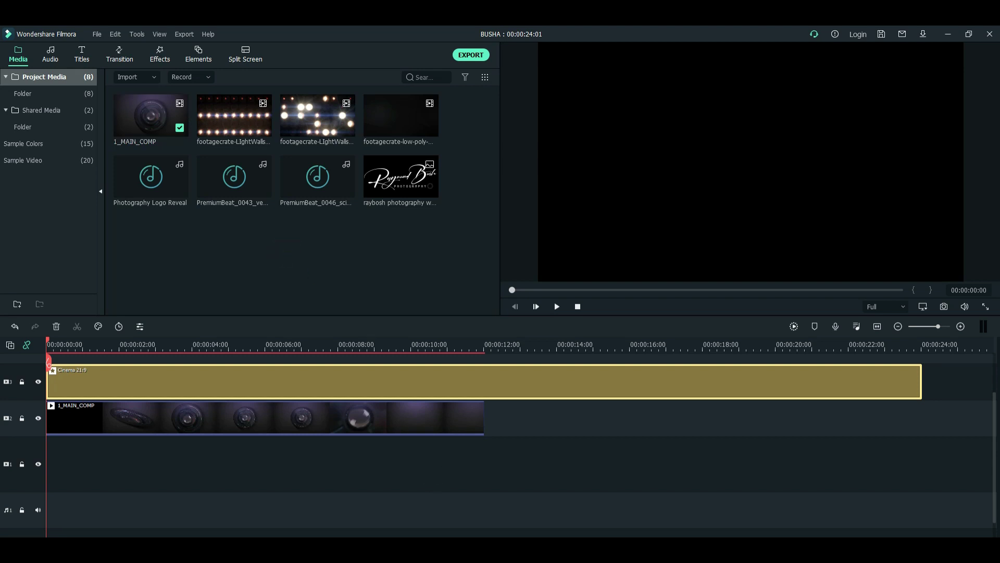
click(375, 183)
drag(377, 184, 398, 204)
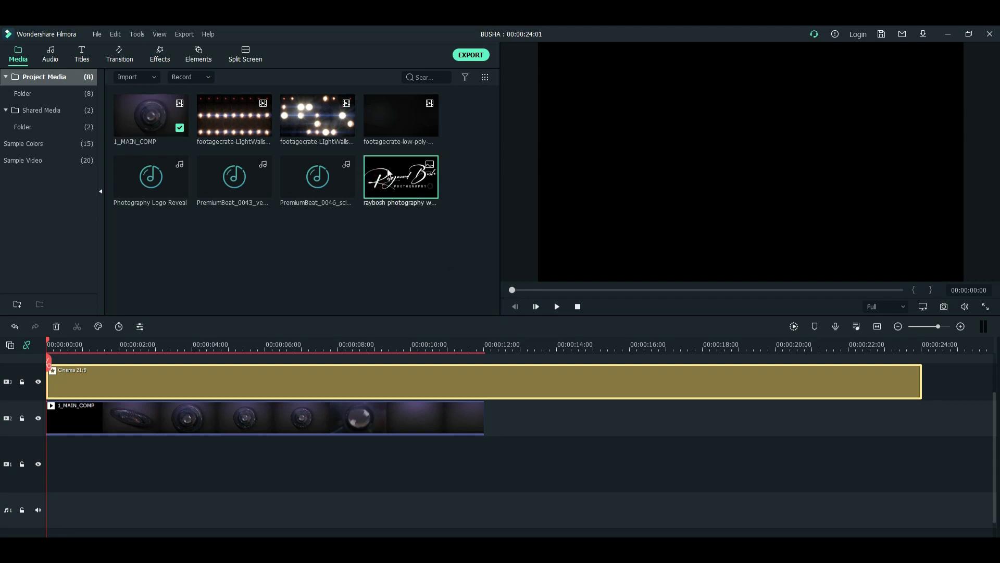
click(557, 306)
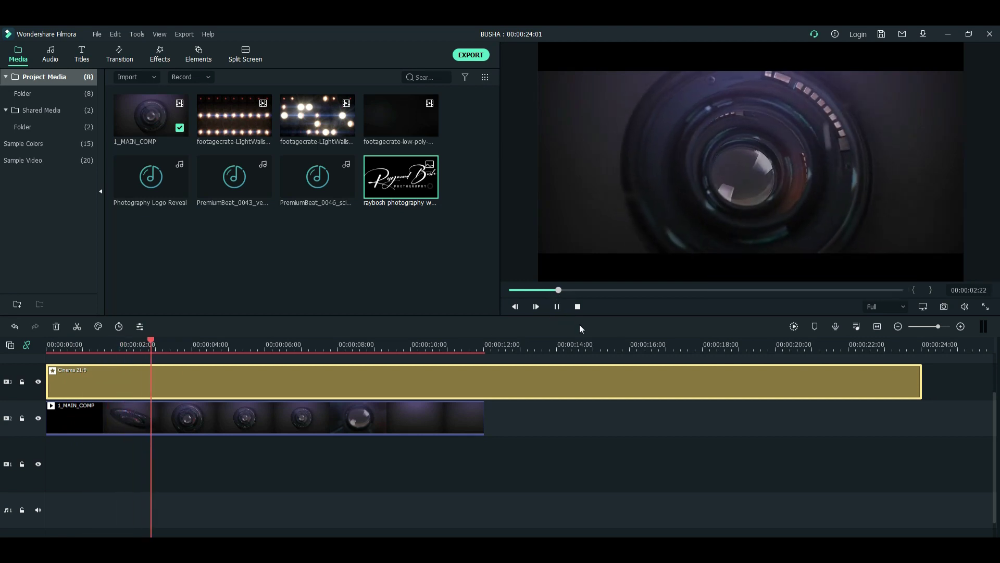
click(577, 306)
drag(49, 346, 346, 397)
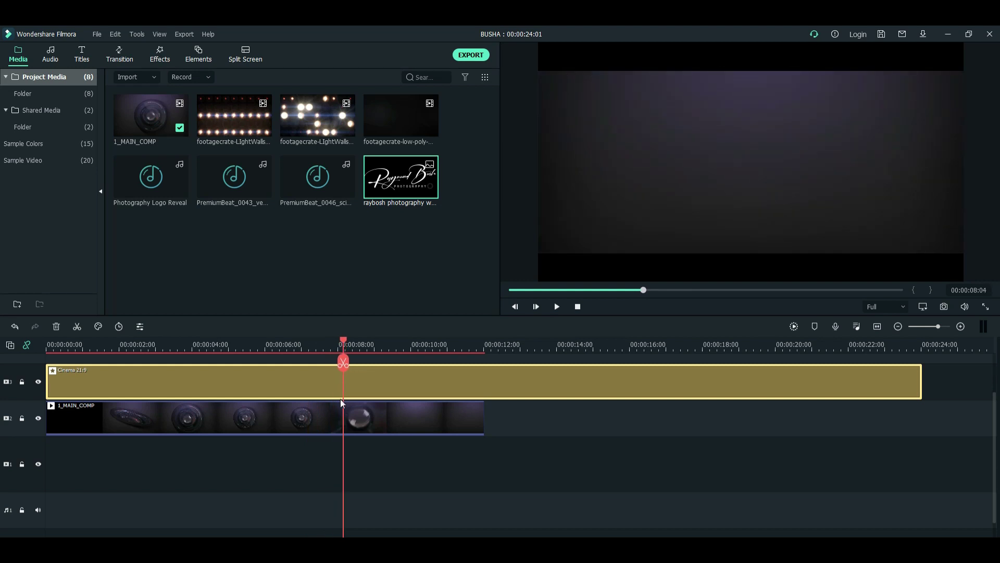
drag(346, 397, 305, 398)
mouse_move(227, 399)
mouse_down()
mouse_move(339, 406)
mouse_move(341, 387)
mouse_up()
Split Cinema 21:9 and the lens clip at 00:00:08:06 and delete the lens clip's tail.
drag(343, 348, 347, 348)
click(348, 367)
click(359, 416)
click(346, 361)
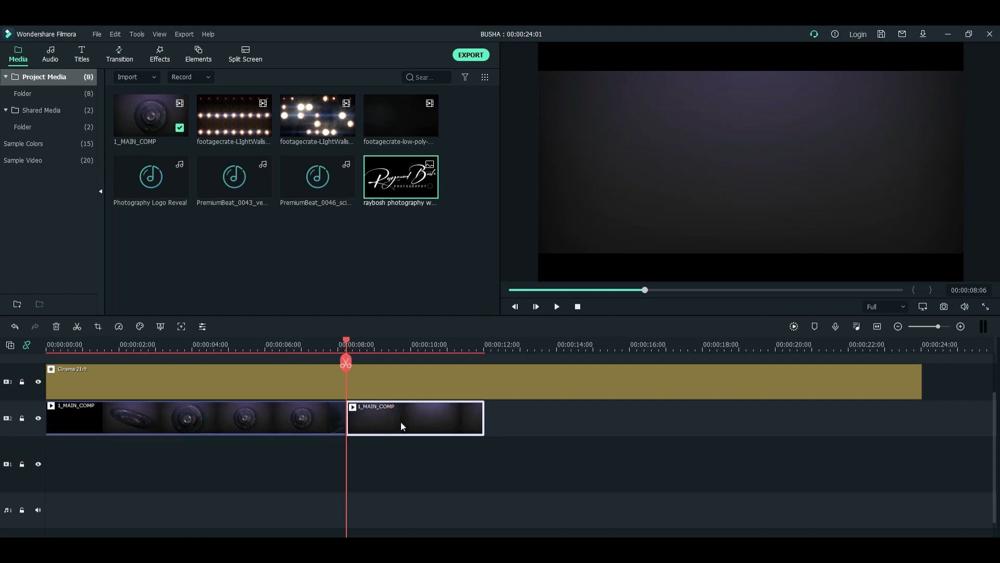
key(Delete)
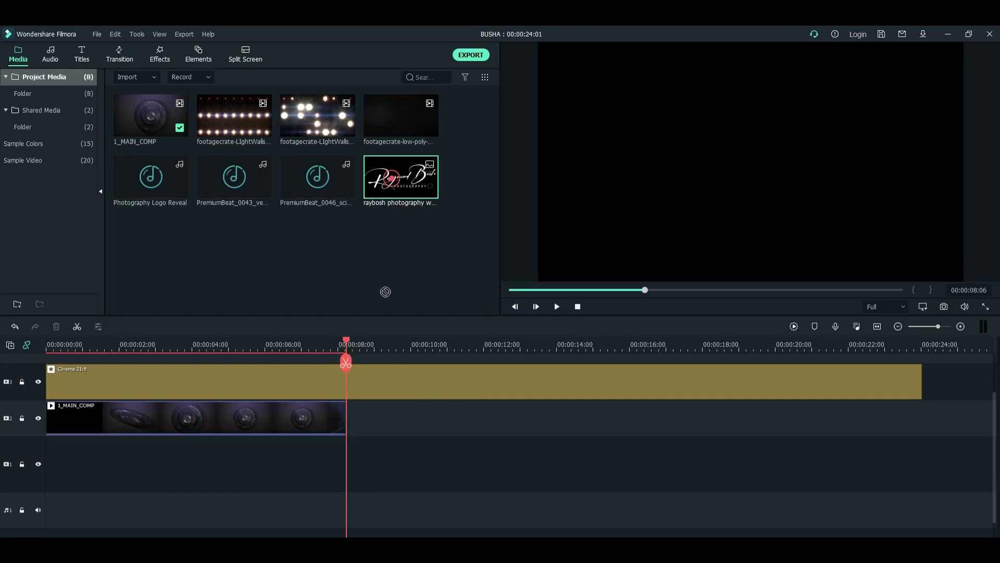
Place the raybosh photography logo after the lens clip, trimmed to end at 00:00:11:20.
drag(385, 292, 359, 436)
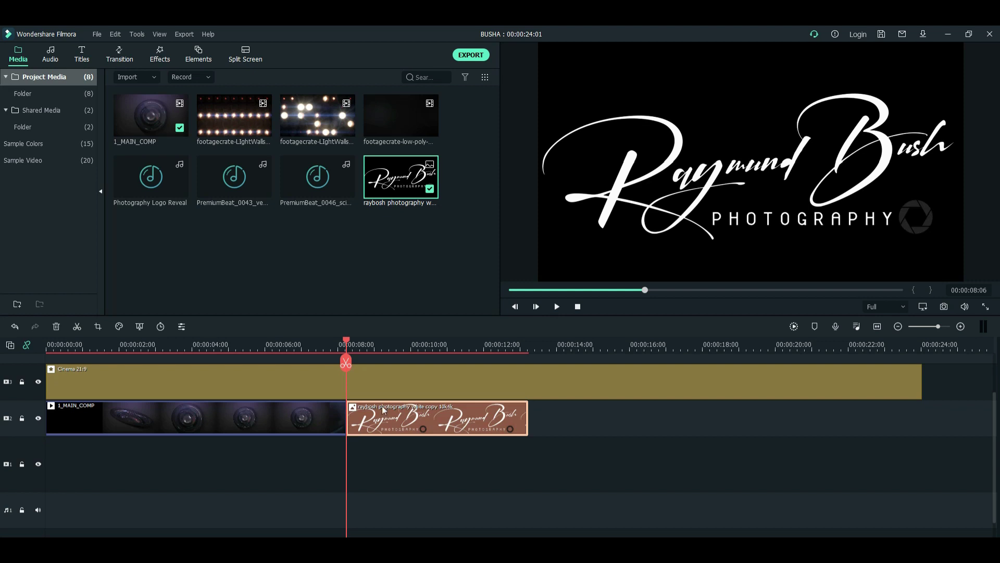
drag(346, 339, 365, 344)
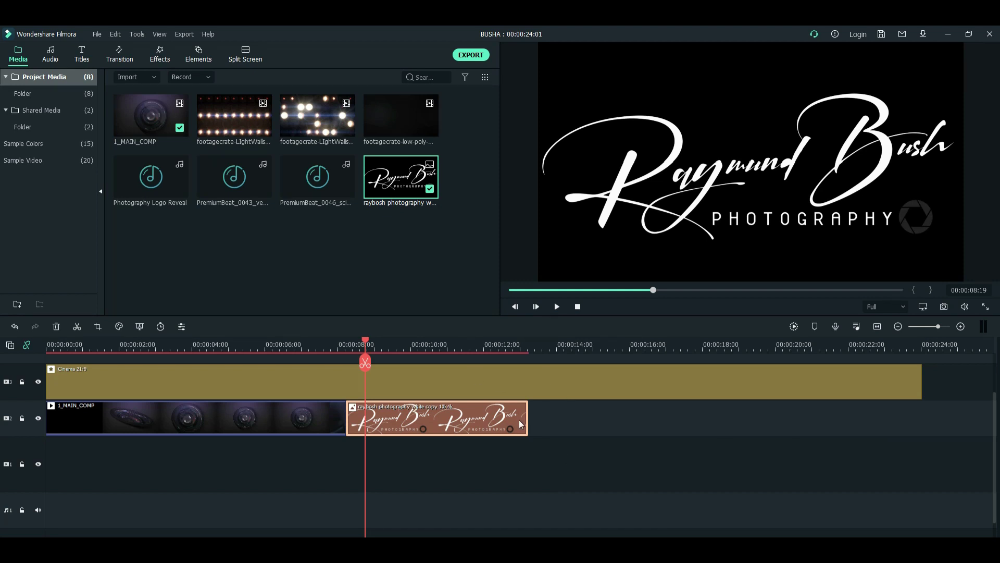
drag(529, 413, 447, 416)
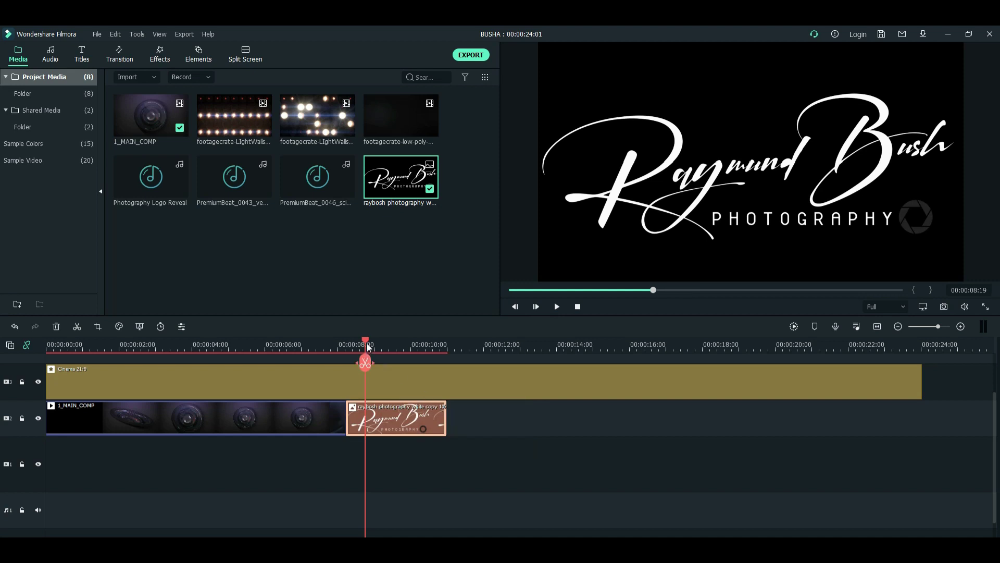
Fit the whole project in the timeline and play the edit from the start.
drag(366, 344, 336, 345)
click(877, 326)
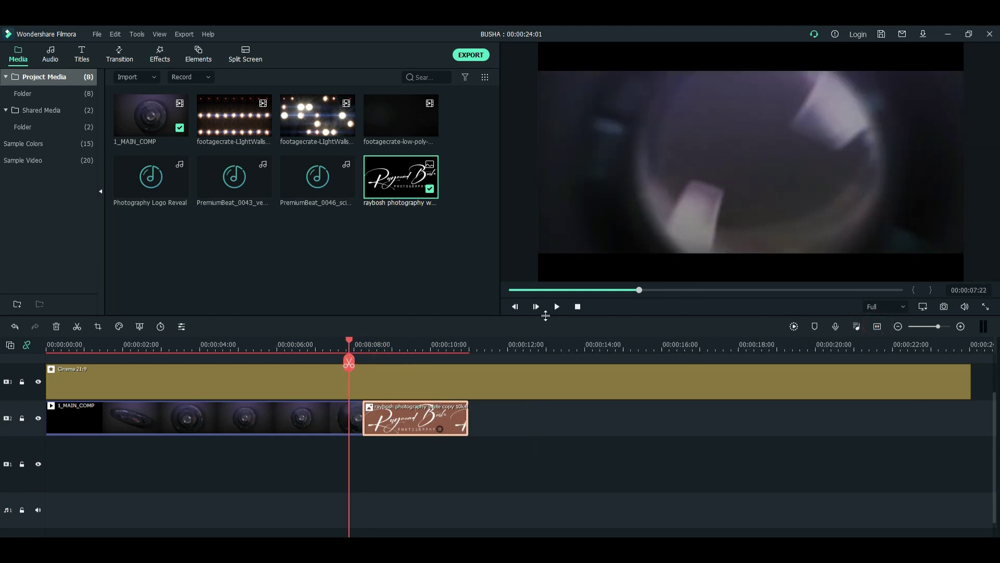
click(579, 307)
click(556, 307)
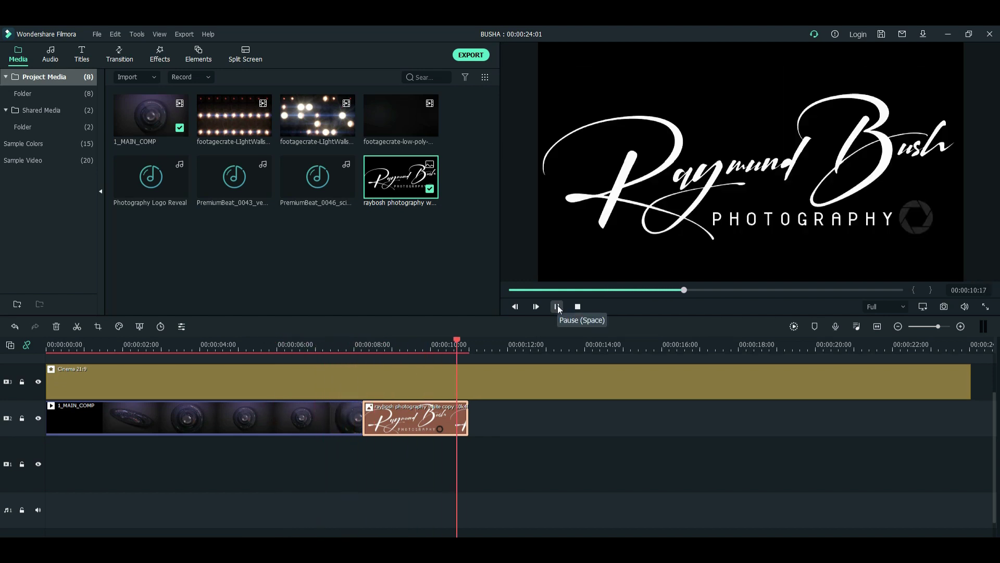
click(578, 307)
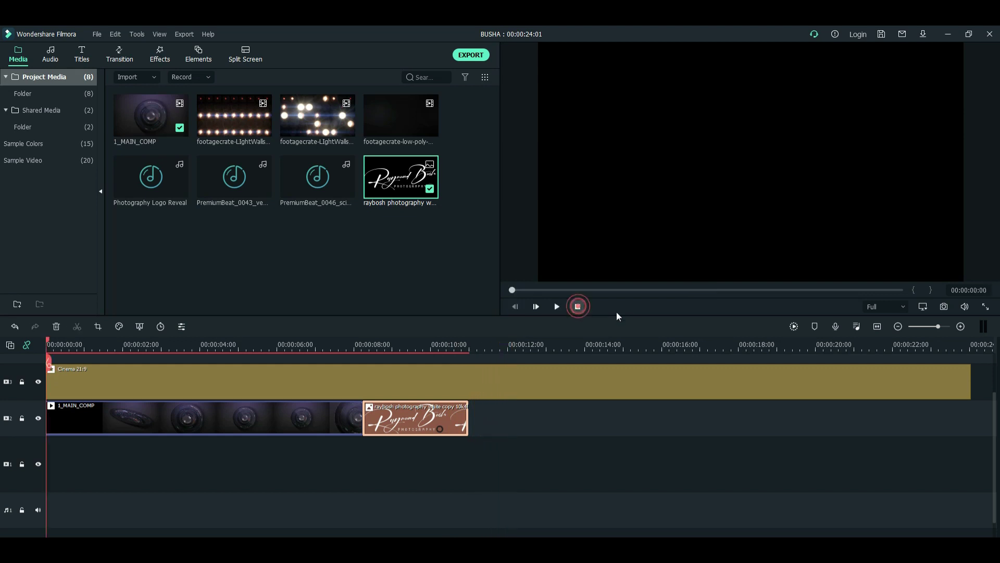
click(793, 326)
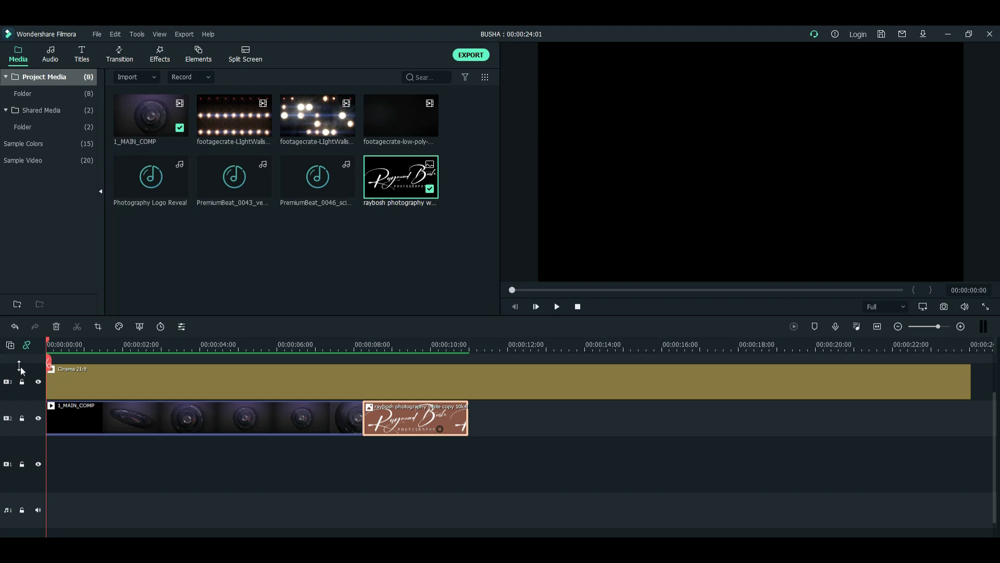
drag(51, 345, 357, 405)
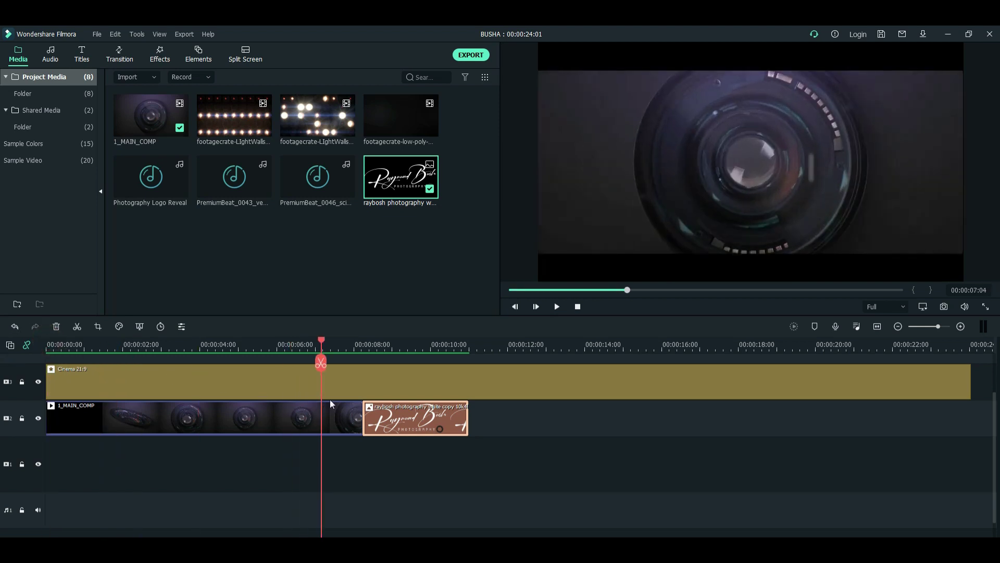
Add a Warp Zoom 6 transition between the lens clip and logo and preview it.
click(118, 63)
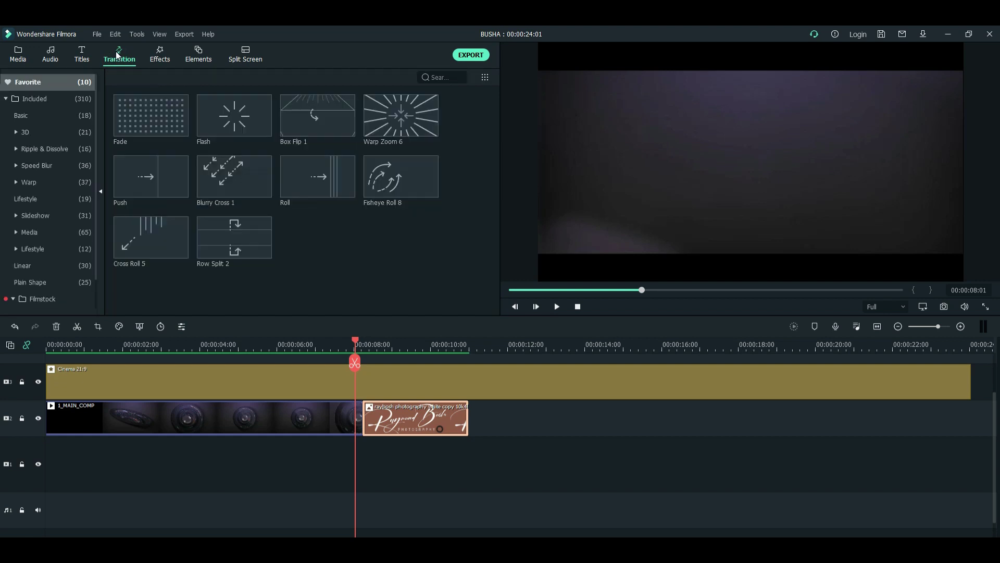
mouse_move(318, 171)
drag(429, 127, 354, 424)
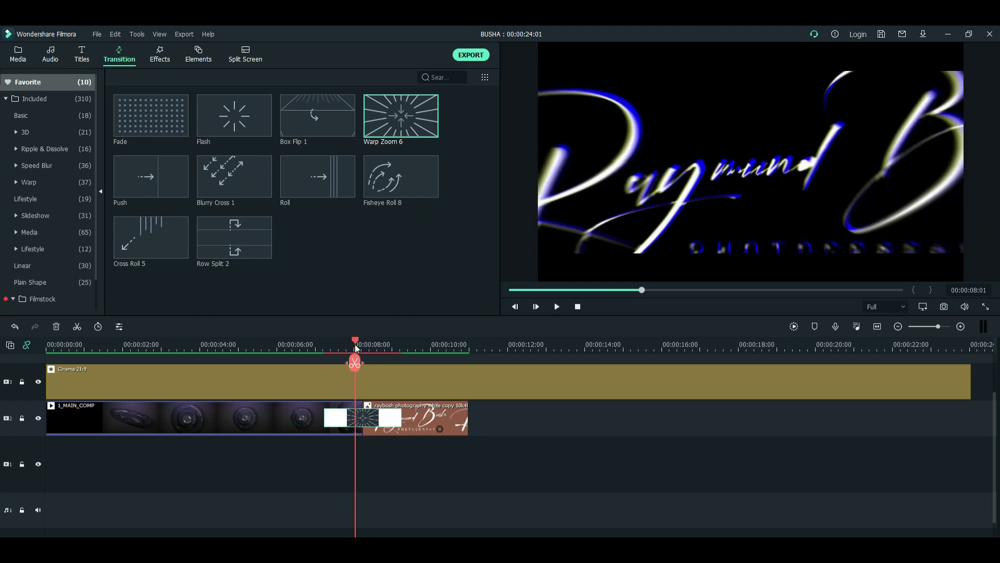
drag(355, 343, 317, 357)
click(556, 307)
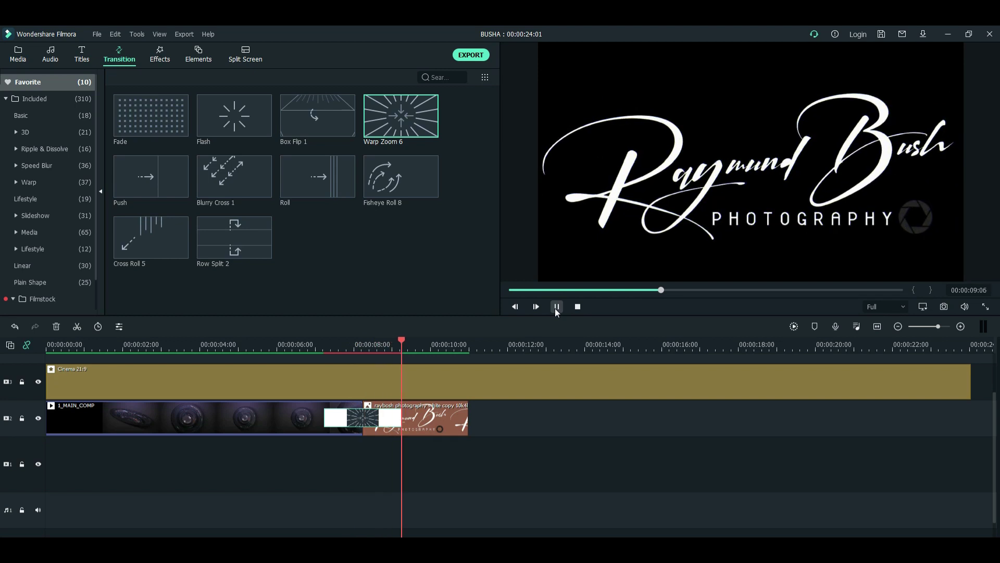
Lengthen the logo clip so it ends around 00:00:13:03.
click(556, 307)
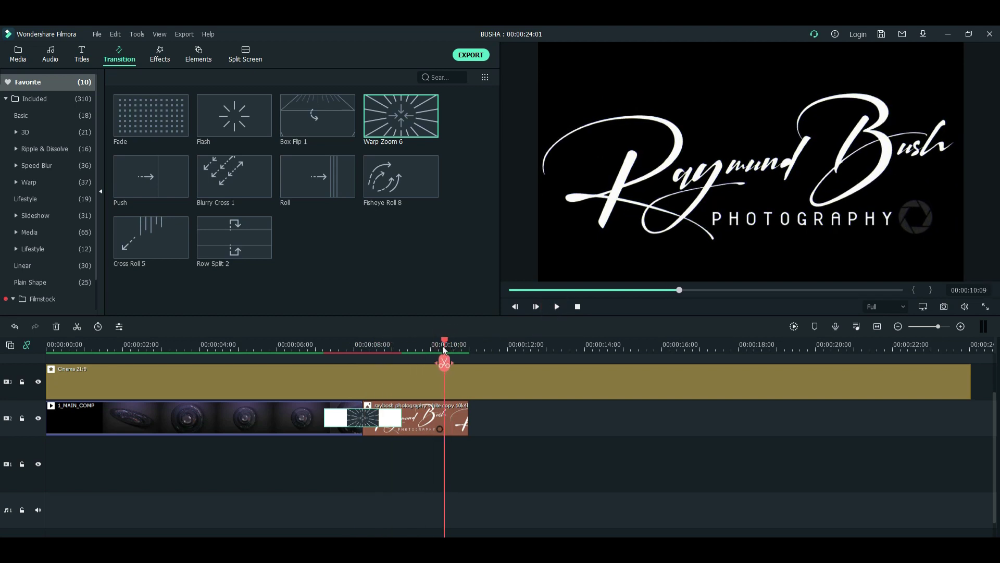
click(468, 415)
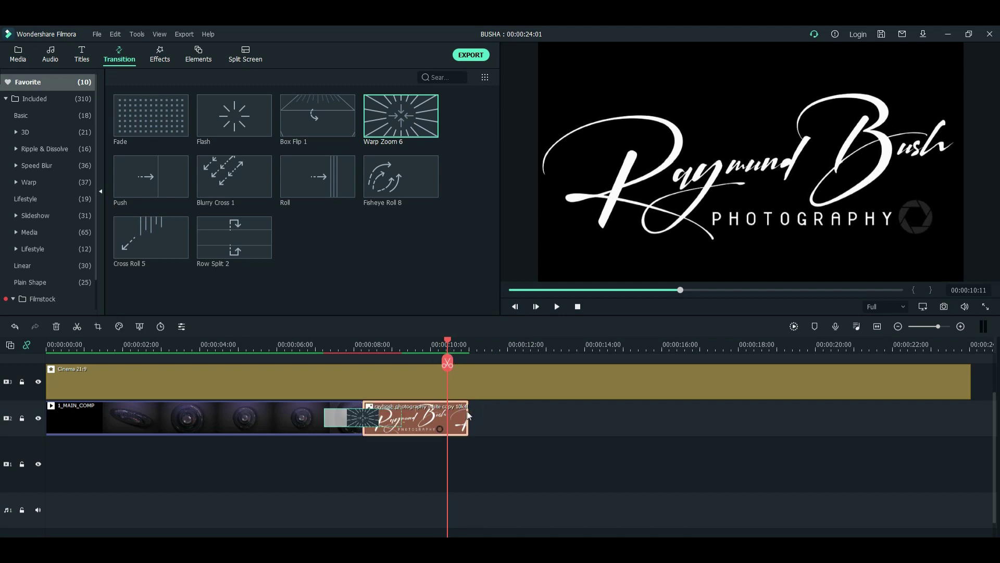
drag(469, 412, 551, 411)
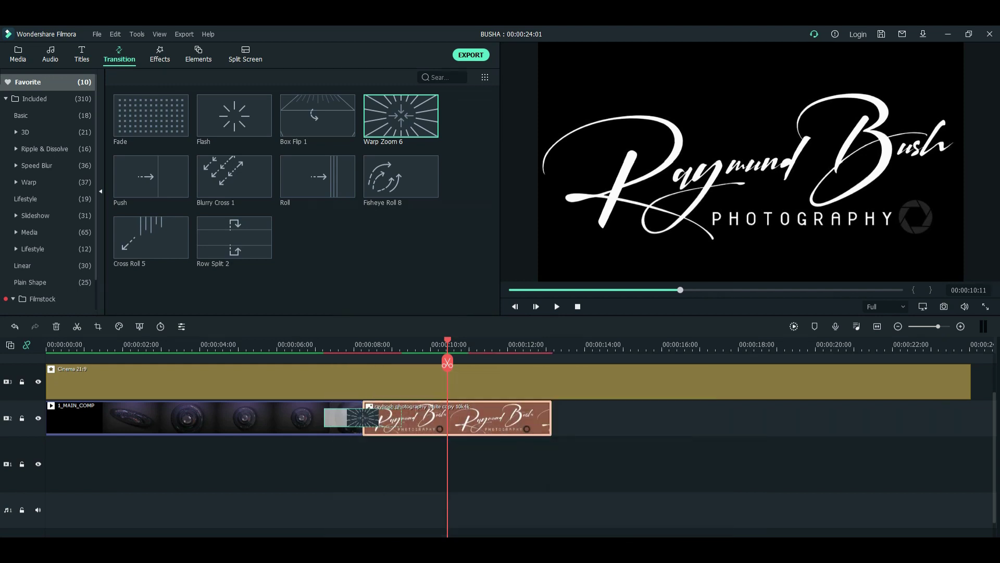
Place footagecrate-LightWalls on track 1 at the playhead, trimmed to about one second.
click(18, 54)
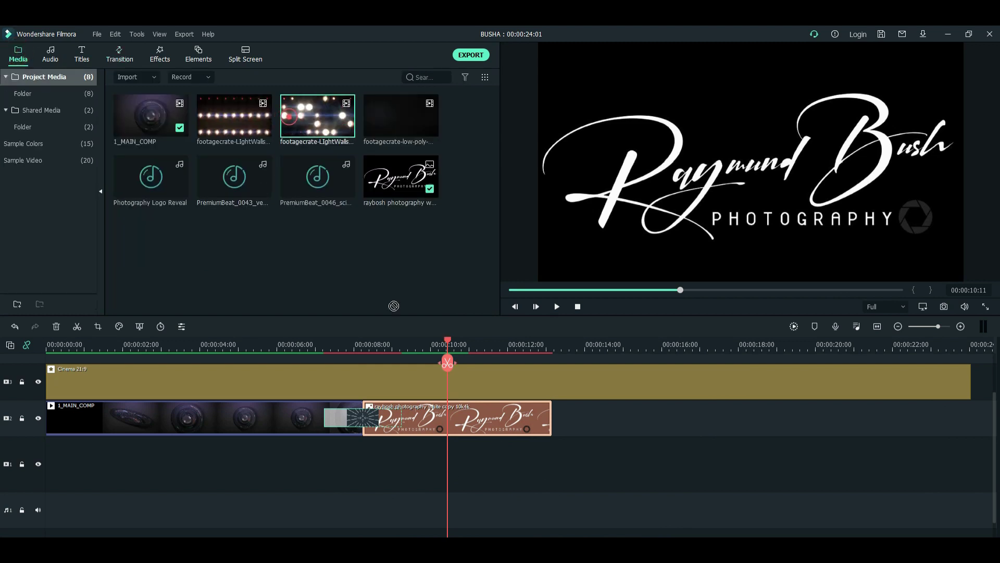
drag(393, 306, 461, 464)
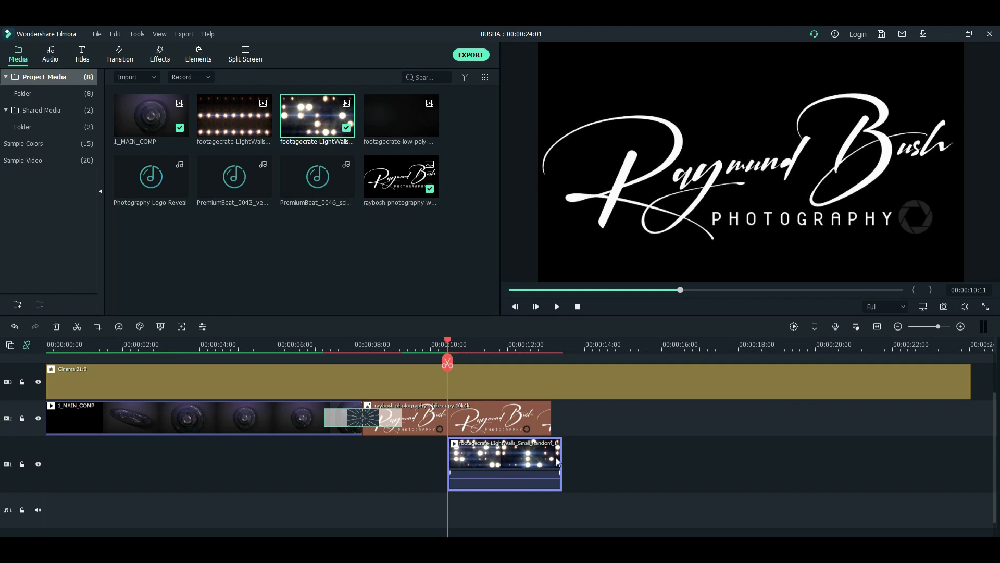
drag(556, 461, 511, 460)
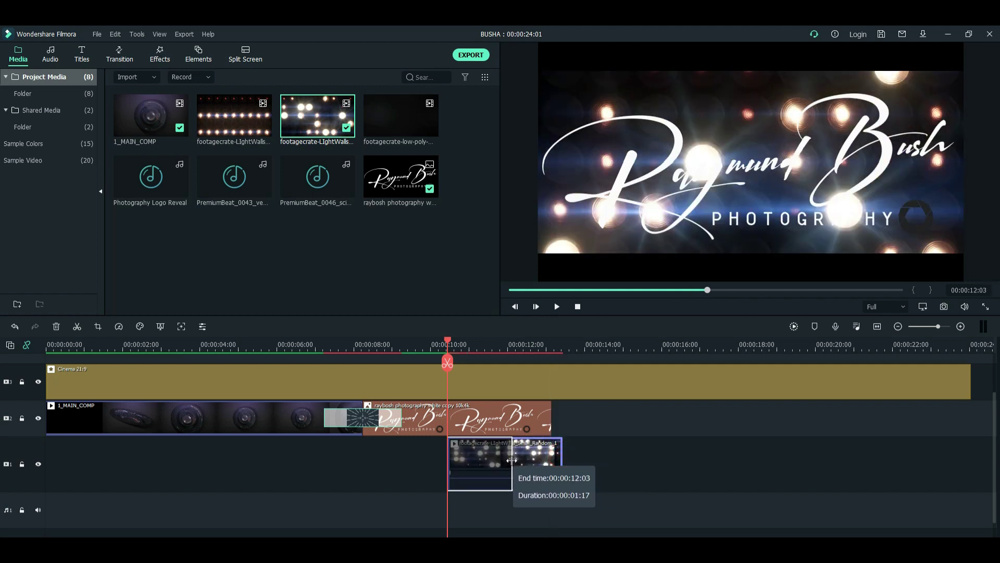
drag(511, 460, 501, 461)
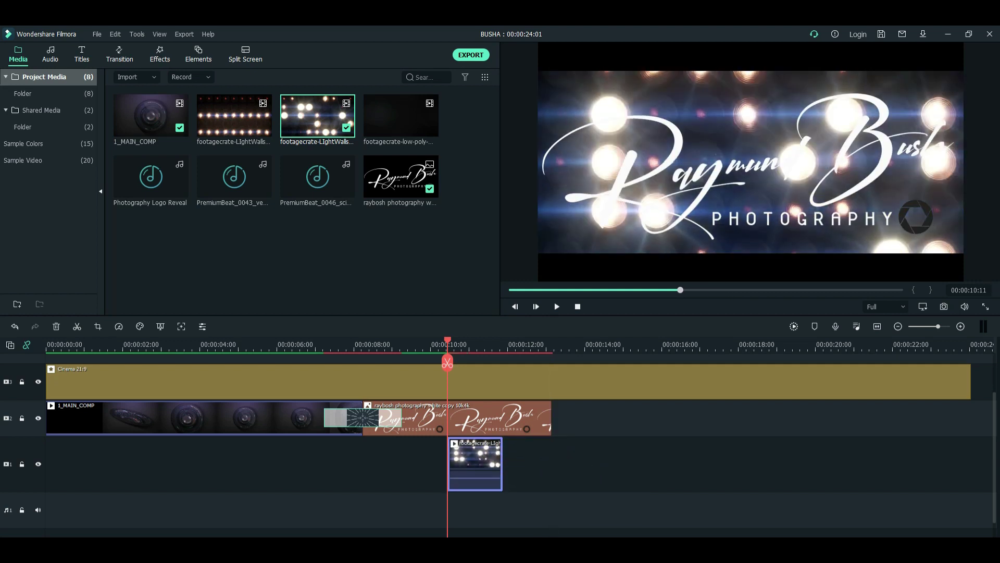
Preview the edit from the start, then park the playhead at the light-walls clip's end.
drag(938, 327, 939, 327)
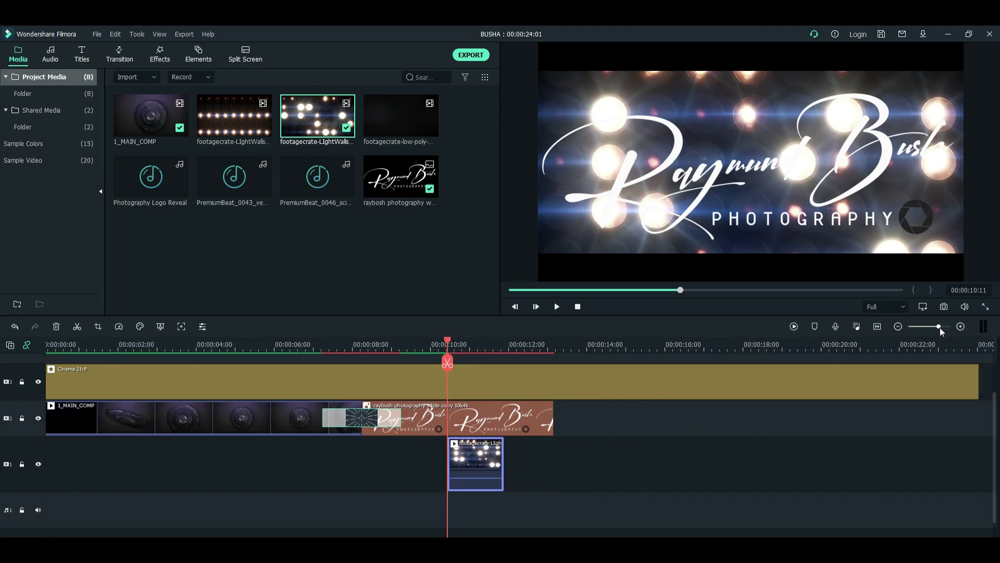
click(880, 326)
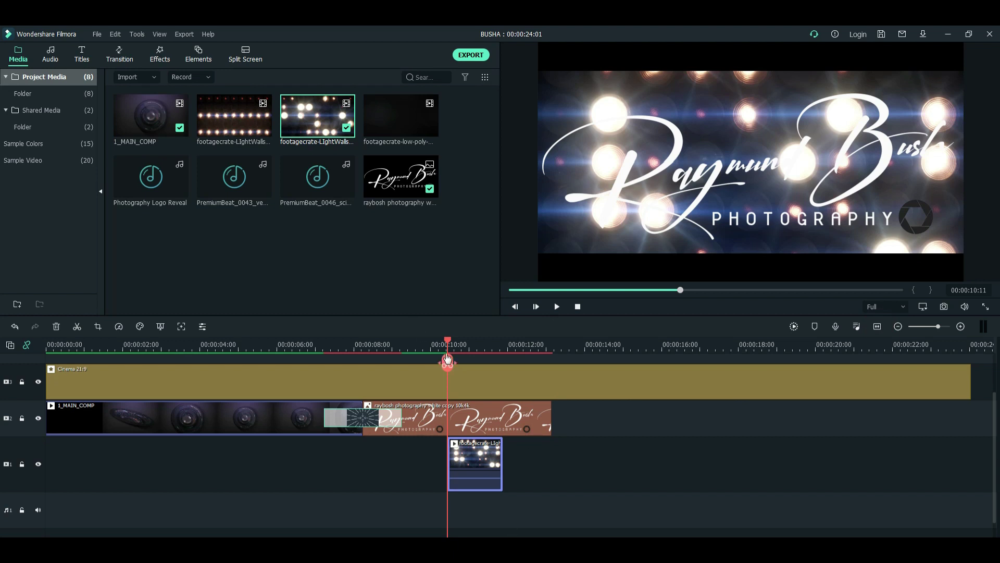
click(579, 307)
click(556, 306)
click(883, 547)
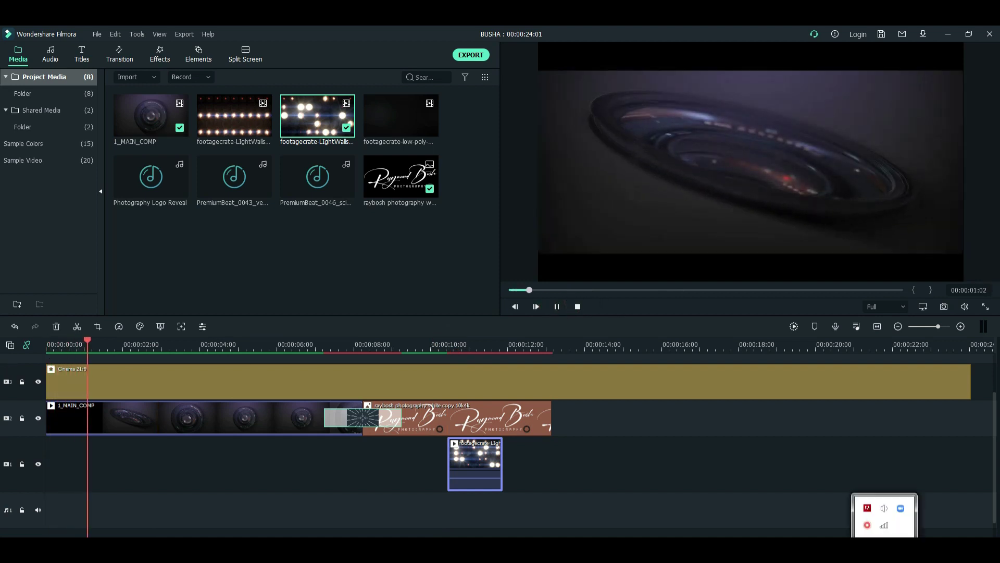
click(884, 508)
click(827, 463)
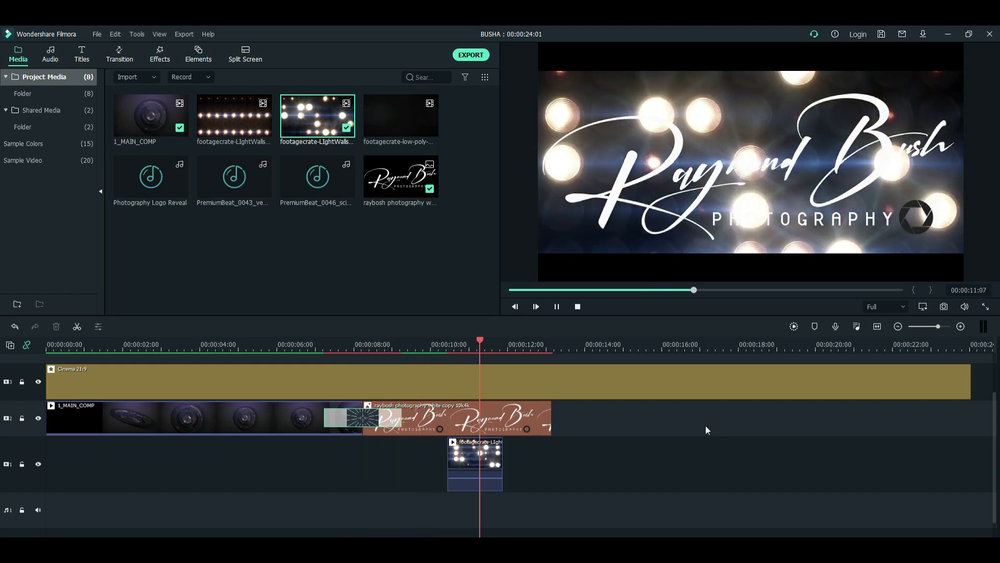
click(556, 306)
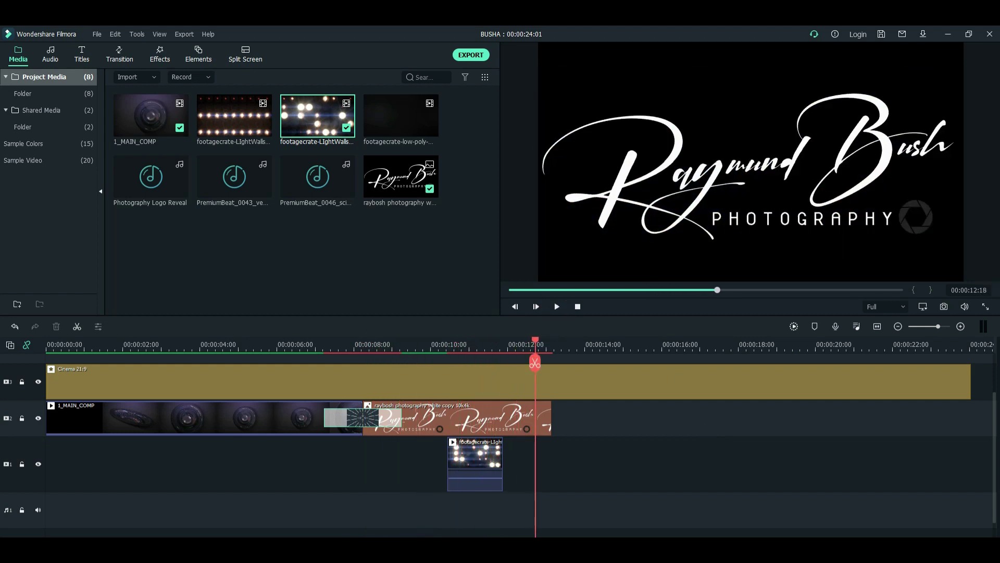
drag(540, 346, 506, 352)
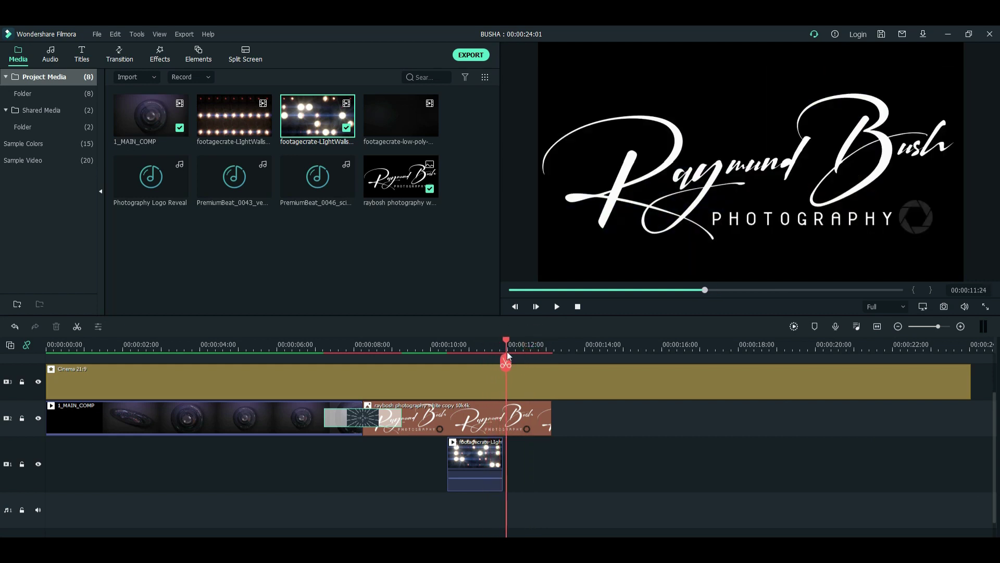
click(378, 120)
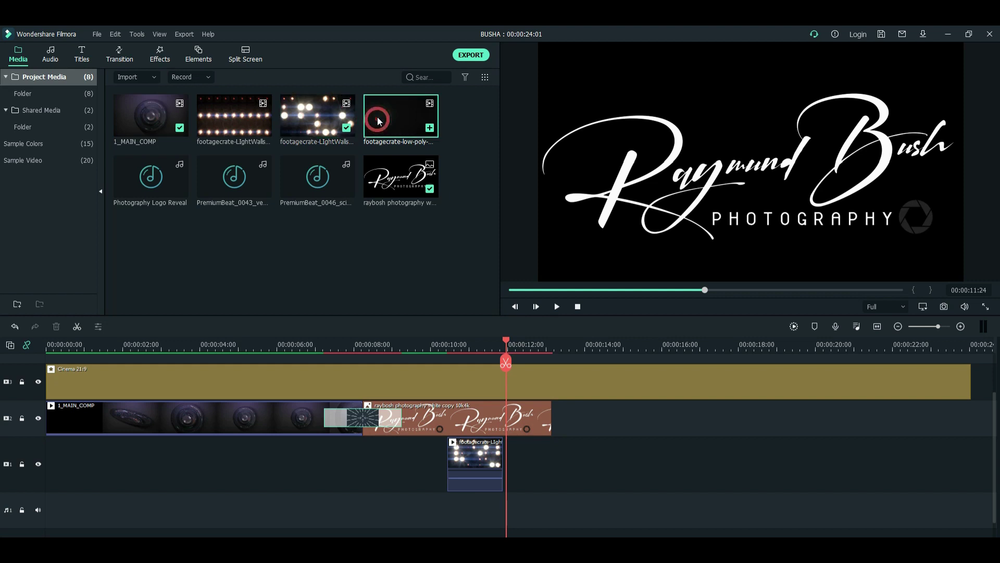
Add footagecrate-low-poly to track 1 at the playhead and shorten it.
click(370, 263)
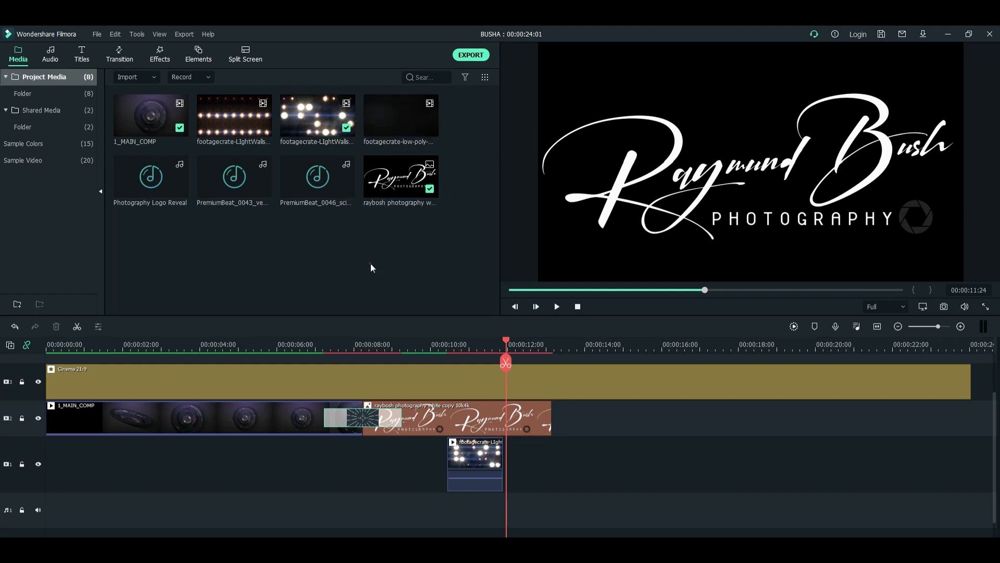
drag(386, 123, 515, 463)
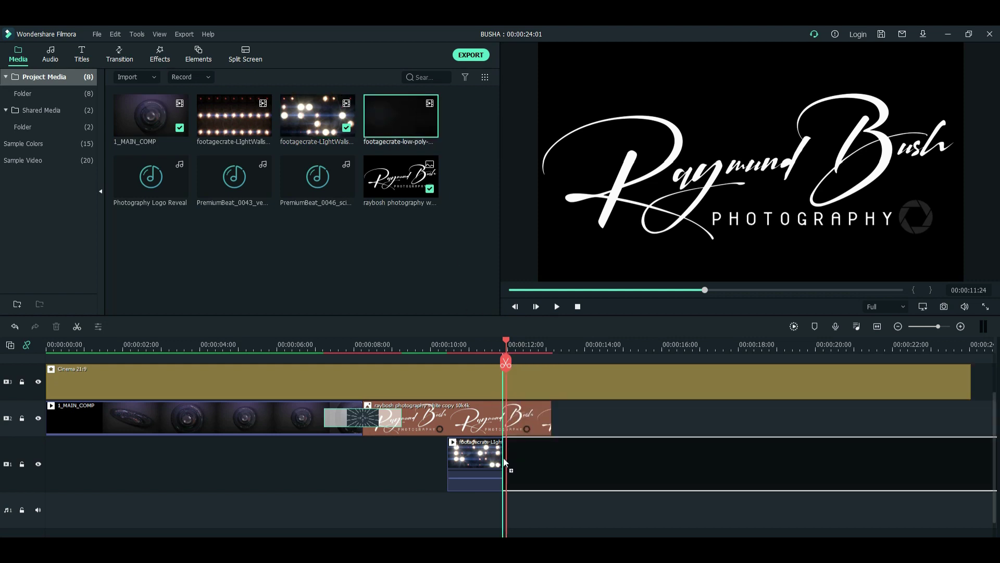
click(877, 327)
drag(968, 463, 345, 477)
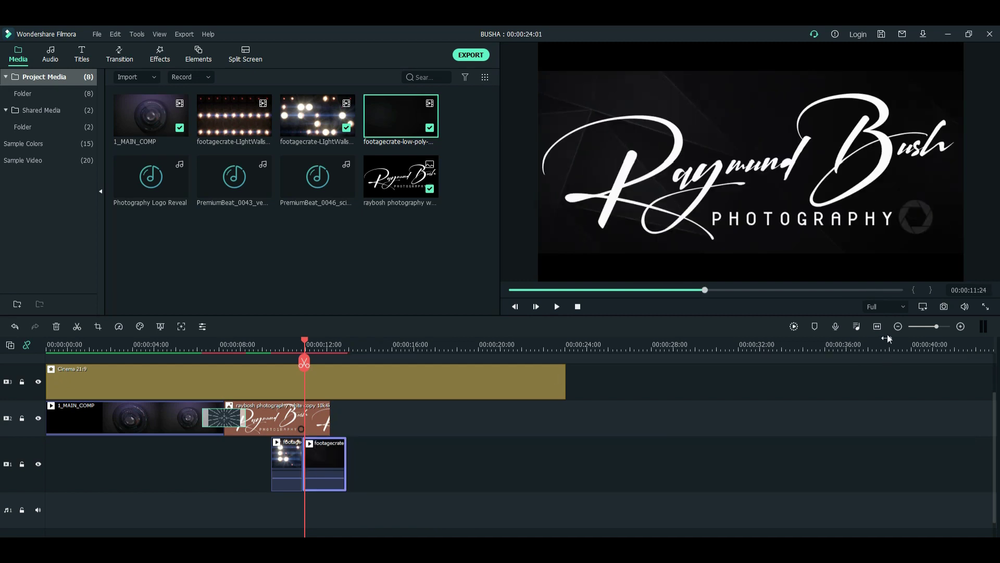
Shorten the Cinema 21:9 overlay to fit the edit.
click(550, 380)
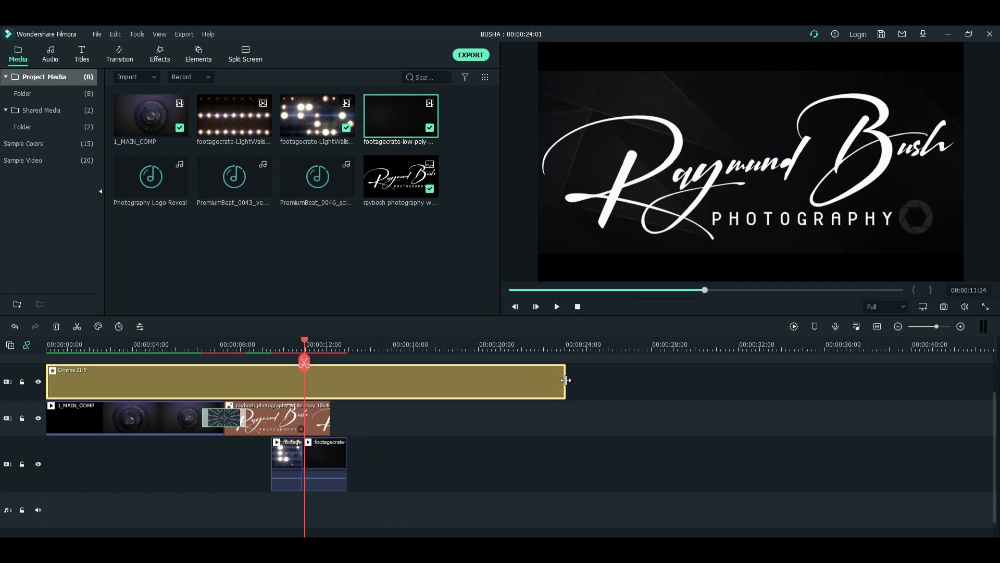
drag(566, 381, 409, 382)
click(877, 326)
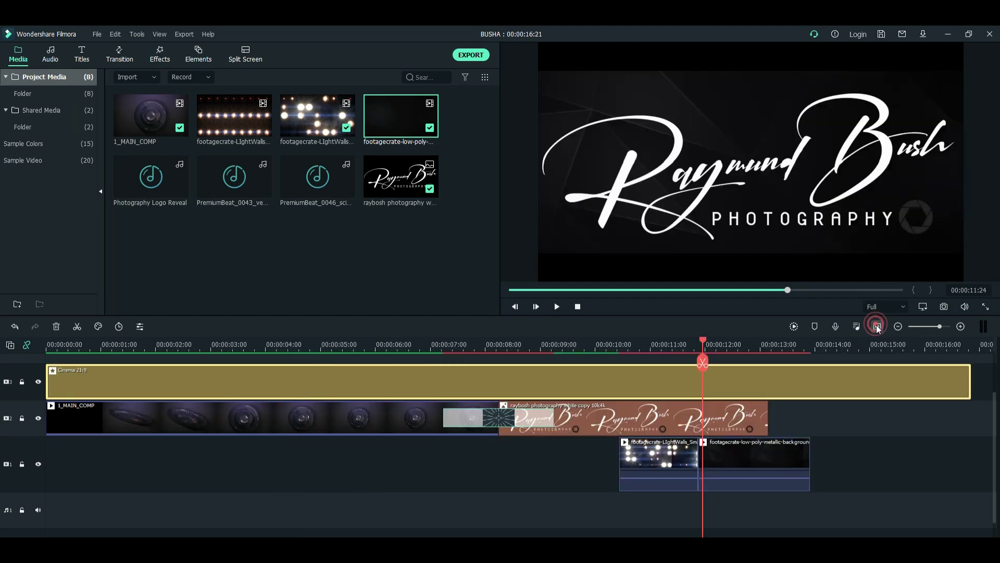
Extend the logo to about 13 seconds and trim the low-poly clip to end with it at 13:03.
mouse_move(698, 362)
mouse_down()
mouse_move(569, 363)
mouse_move(709, 382)
mouse_up()
drag(768, 414, 769, 414)
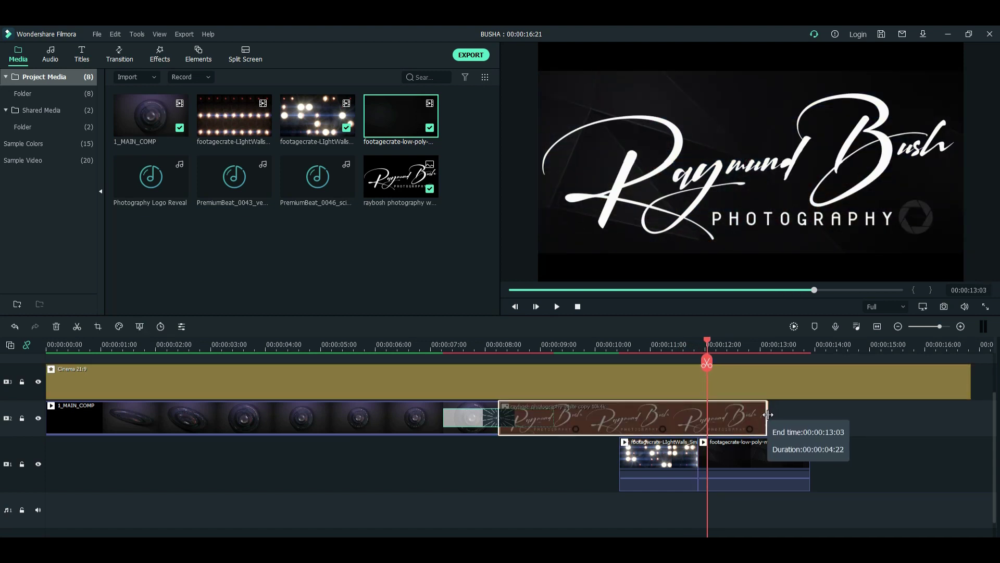
drag(707, 341, 728, 349)
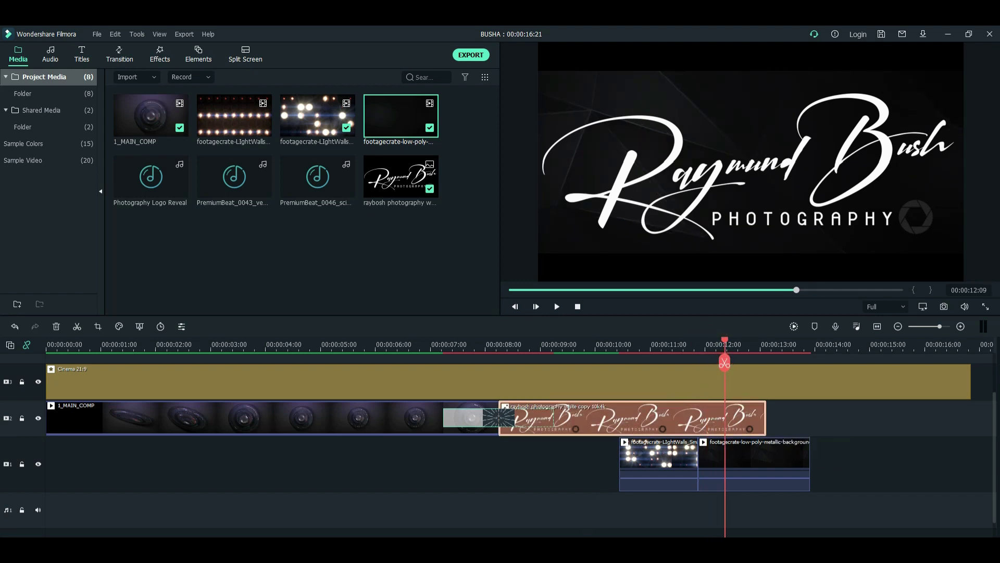
click(804, 459)
drag(808, 456, 766, 455)
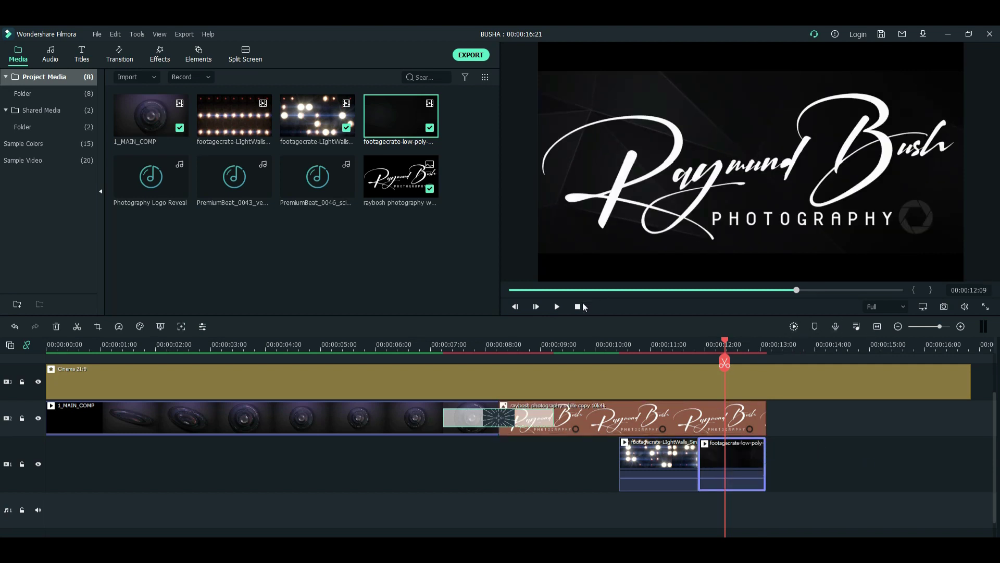
click(578, 307)
Render a preview and play the roughly 13-second edit through once.
click(794, 330)
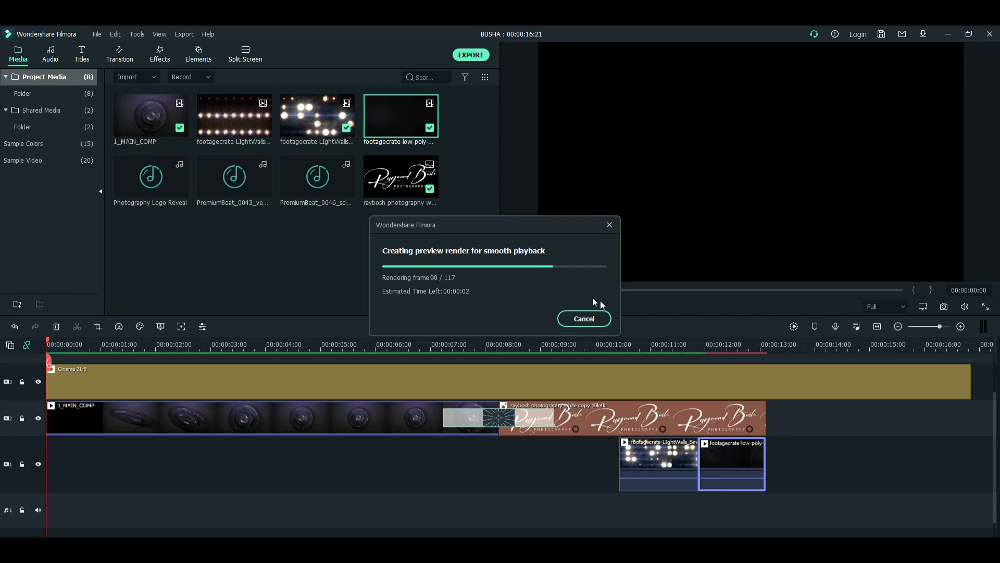
click(558, 306)
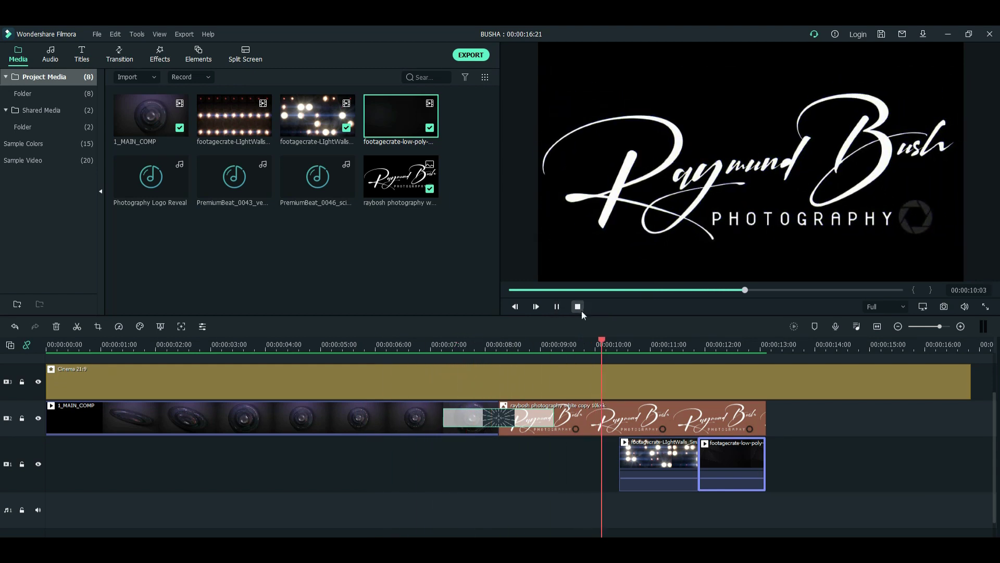
click(577, 306)
Shorten the Warp Zoom transition into the logo and preview it from about 7 seconds.
click(470, 418)
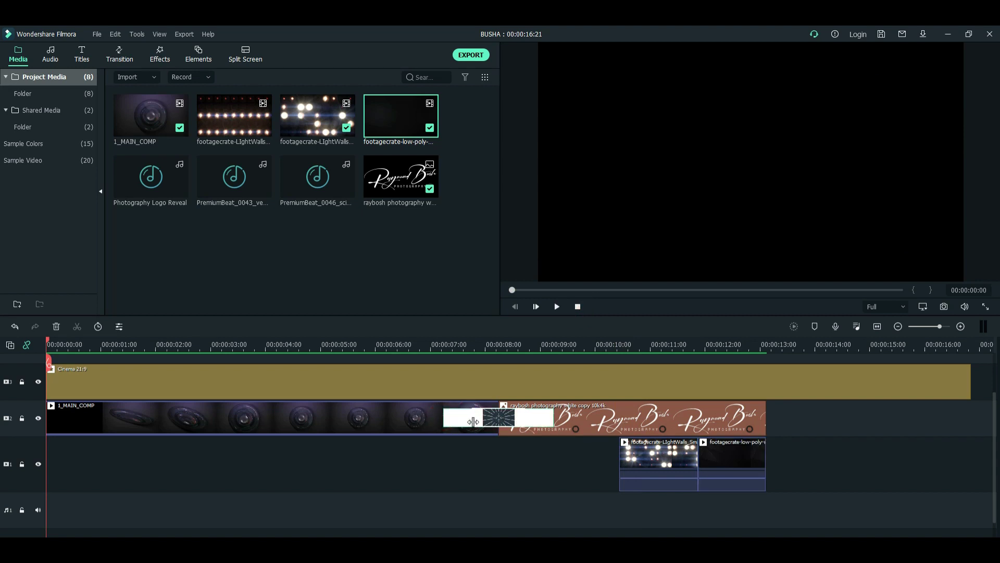
drag(474, 421, 474, 421)
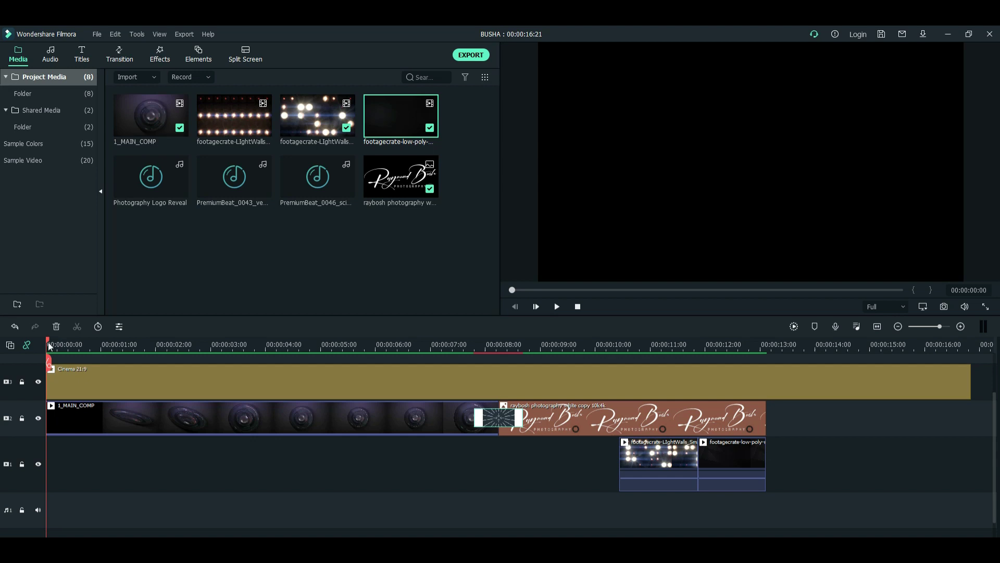
drag(51, 346, 460, 396)
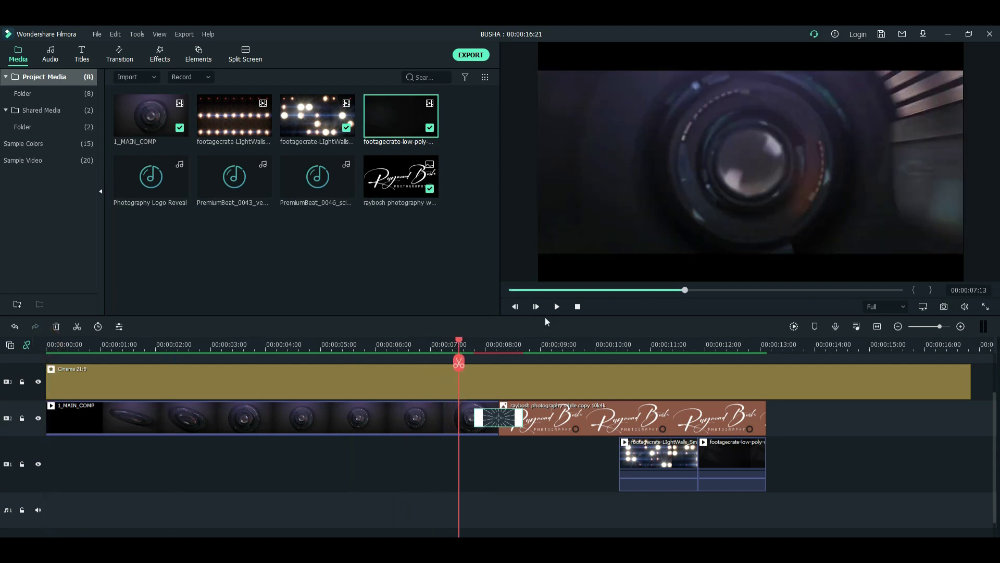
click(556, 306)
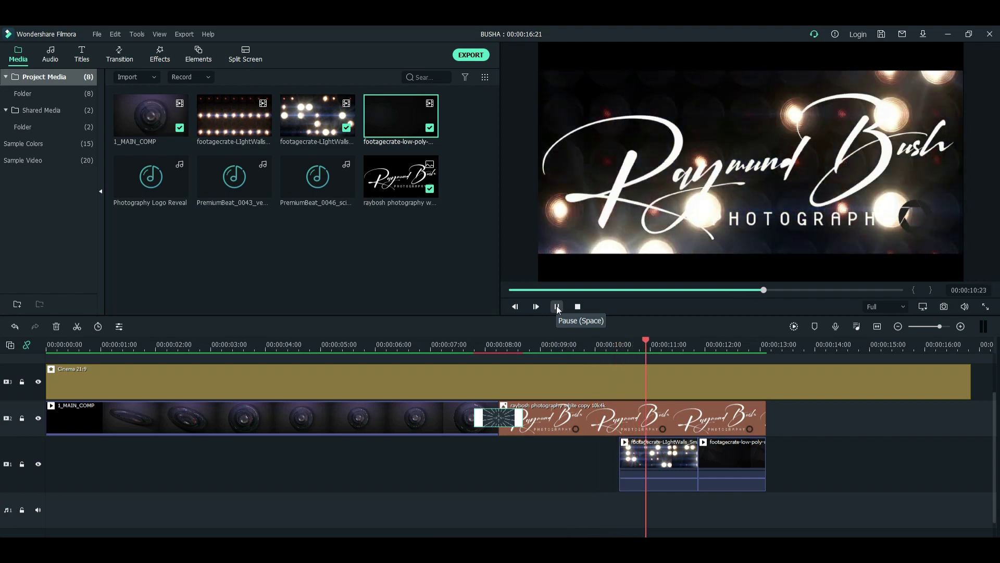
click(557, 307)
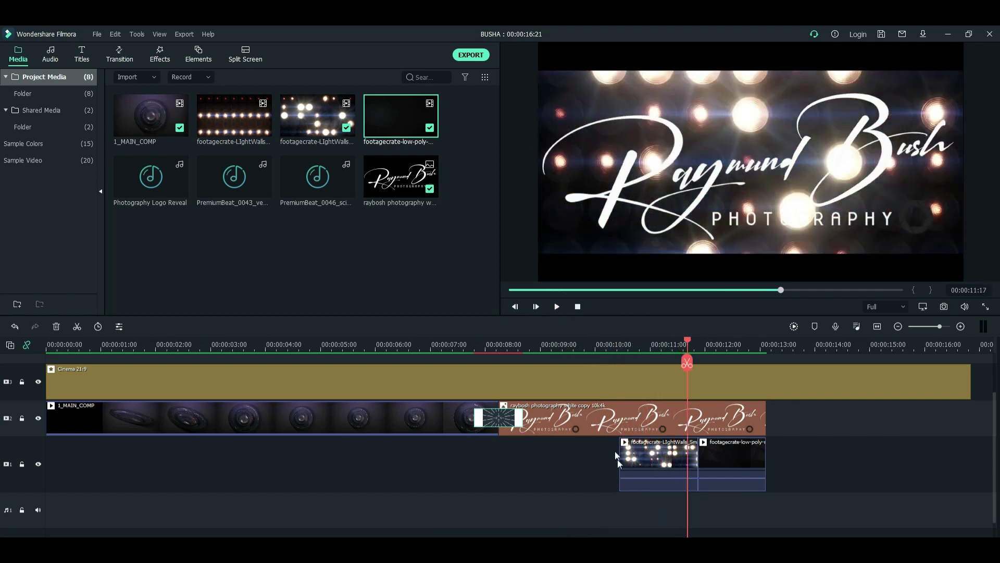
Slide the LightWalls clip earlier on track 1, previewing the section from about 7 seconds.
drag(633, 460, 593, 459)
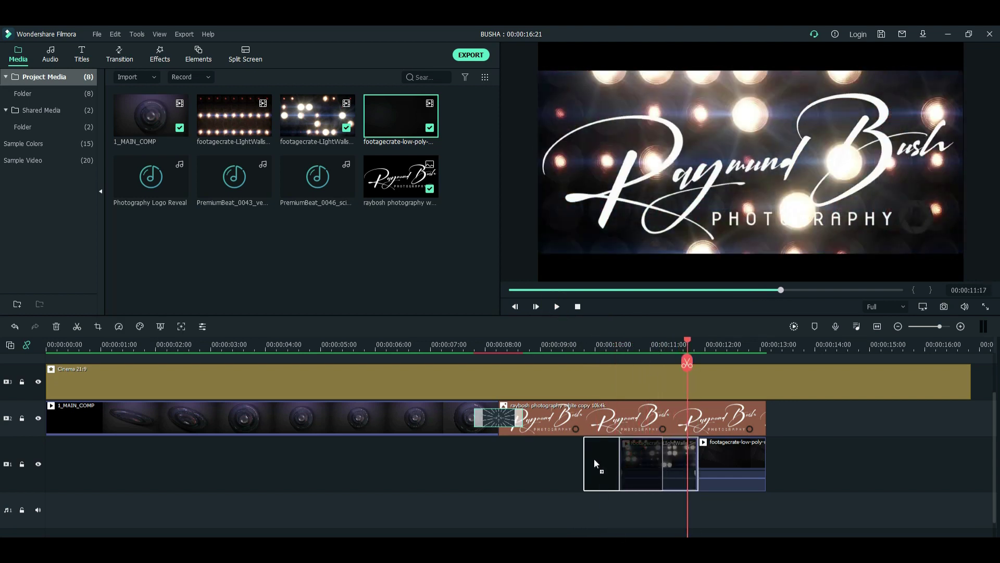
drag(685, 348, 454, 346)
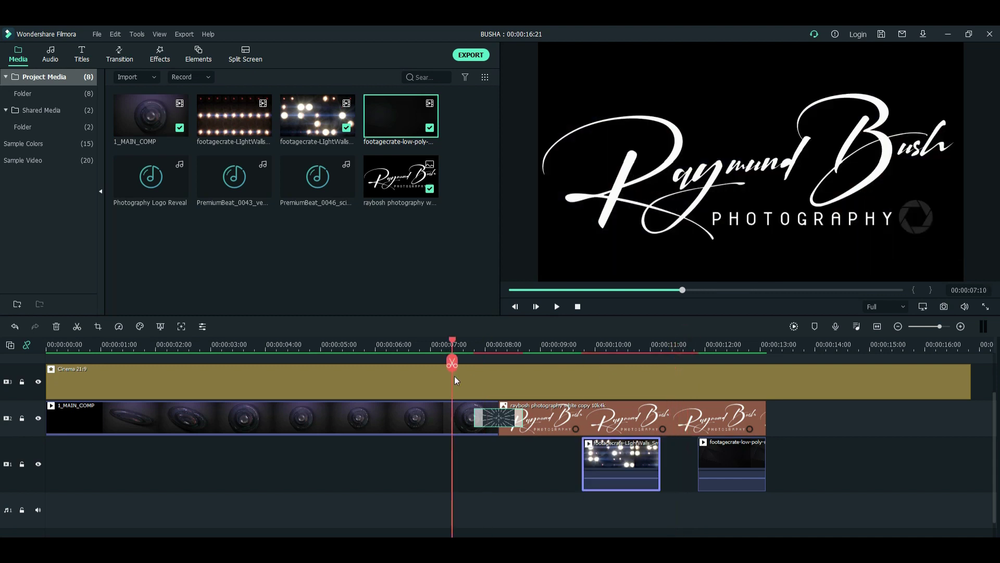
click(556, 306)
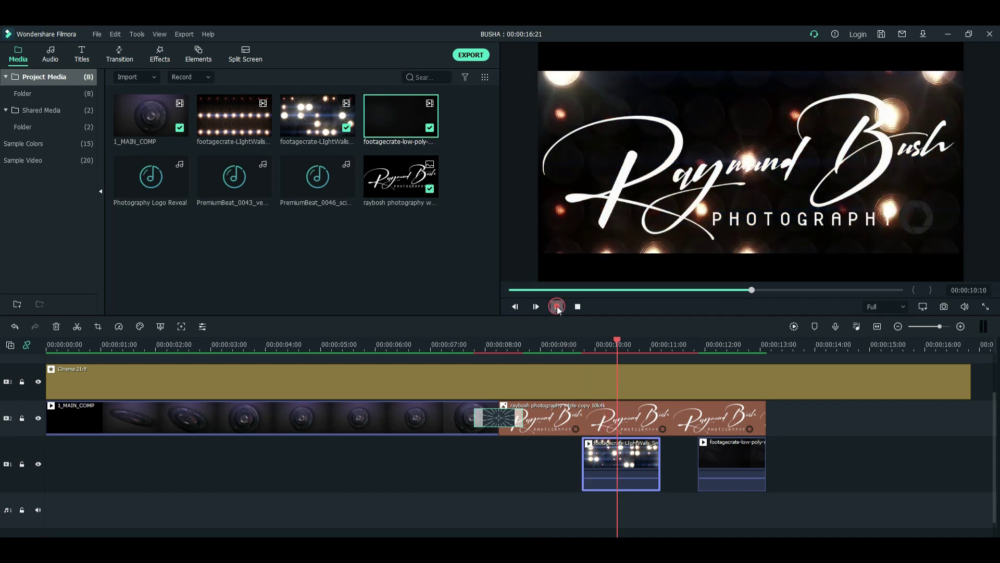
click(556, 306)
drag(599, 464, 563, 465)
drag(625, 344, 443, 344)
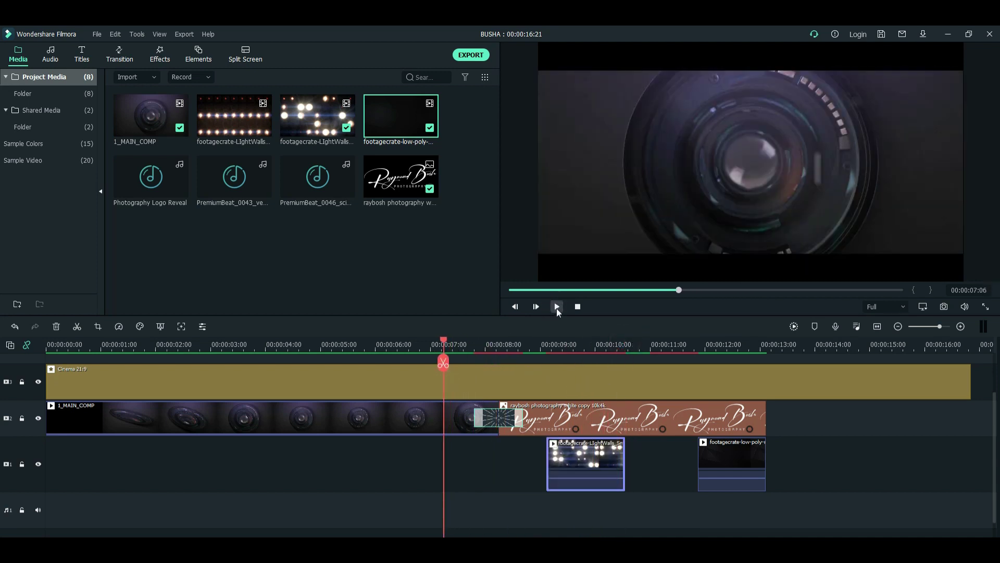
click(557, 306)
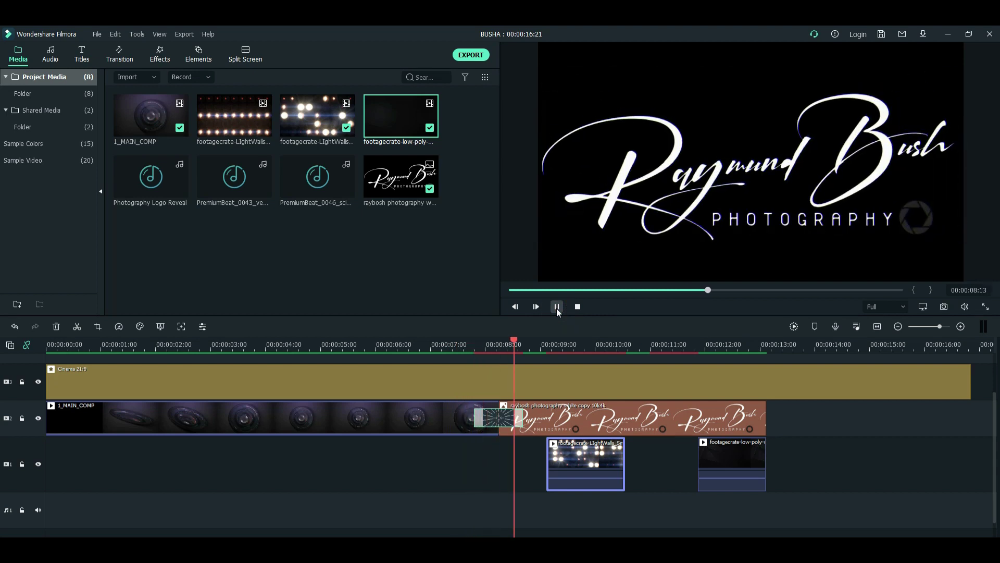
click(556, 306)
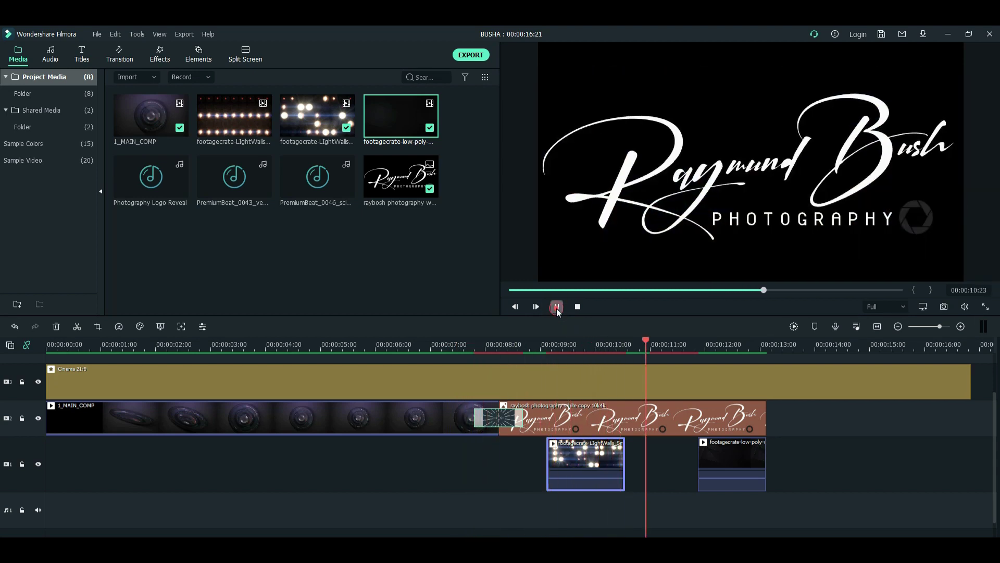
Butt the low-poly clip against LightWalls and trim the logo to end with it at 11:20.
drag(712, 448, 643, 464)
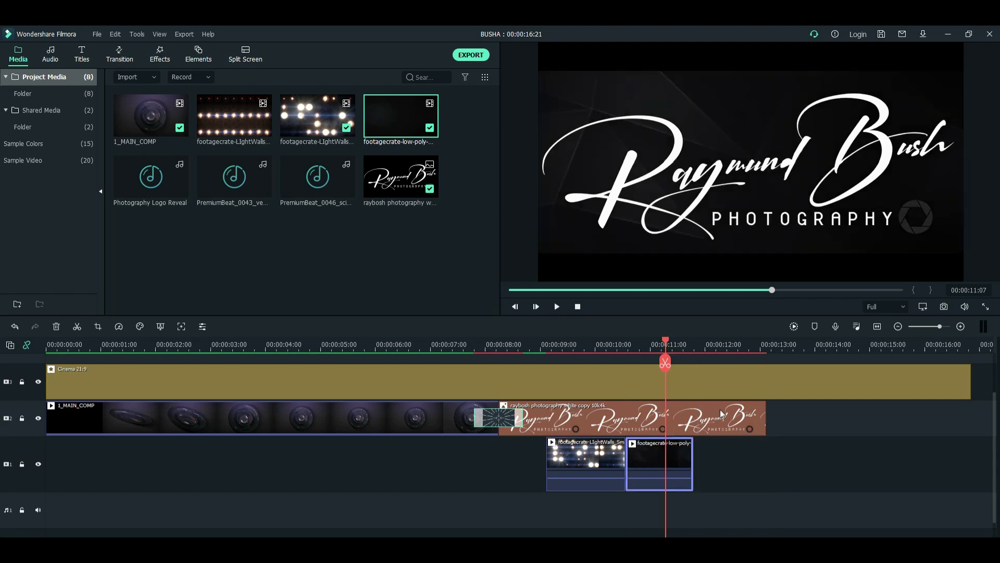
drag(764, 424, 692, 428)
mouse_move(655, 347)
mouse_down()
mouse_move(623, 362)
mouse_move(634, 363)
mouse_up()
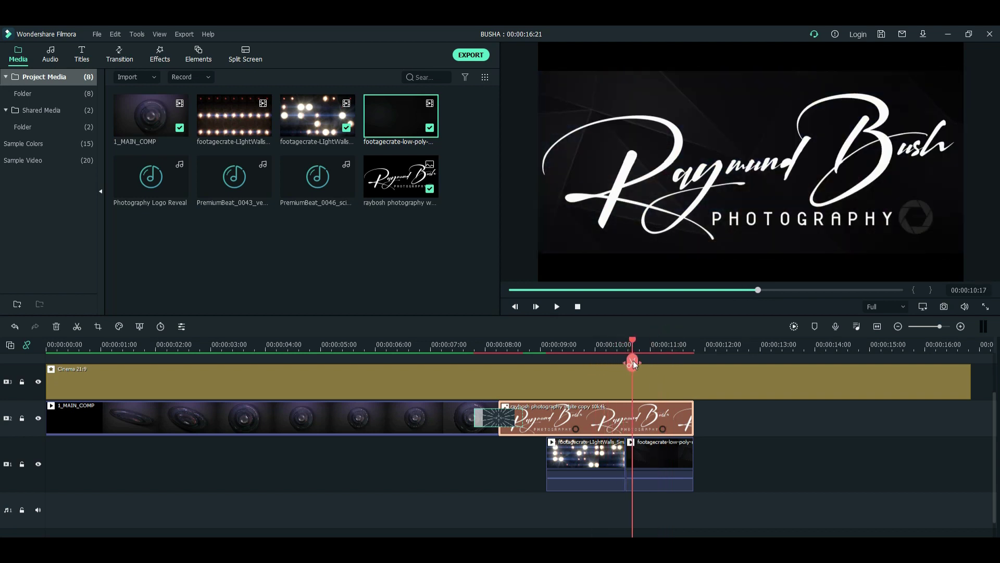
Open the low-poly clip's Color settings, enable 3D LUT and open the LUT list.
double_click(664, 457)
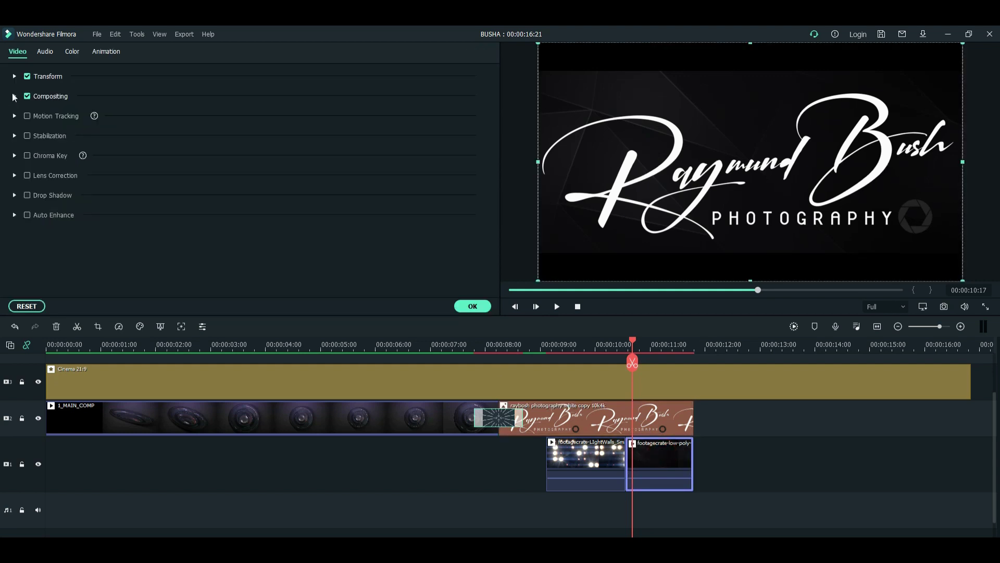
click(67, 51)
click(14, 135)
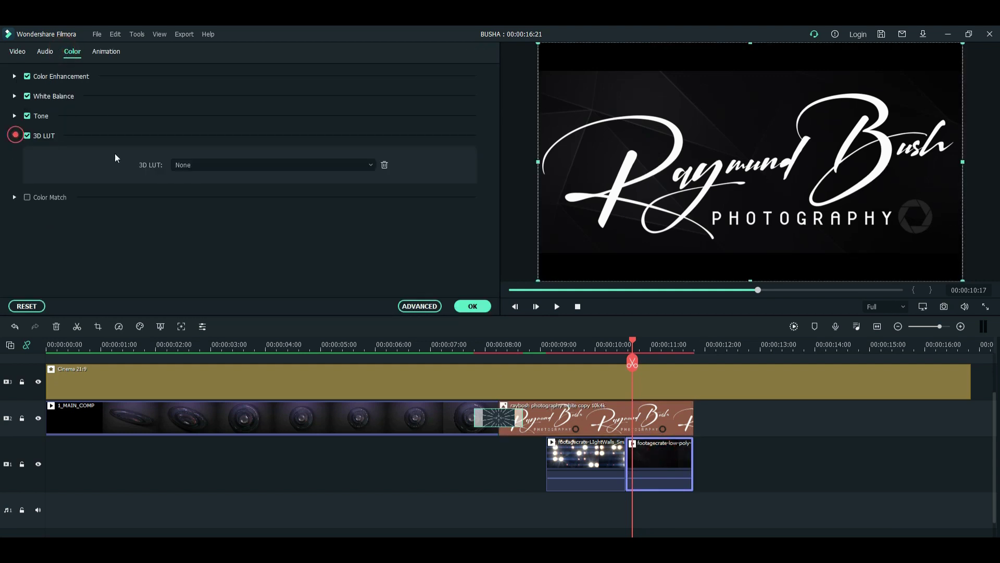
click(201, 165)
Try Batman, House of Cards, Sparta 300 and Warm Film LUTs, then confirm Walking Dead.
key(Down)
key(Down)
key(Down)
key(Return)
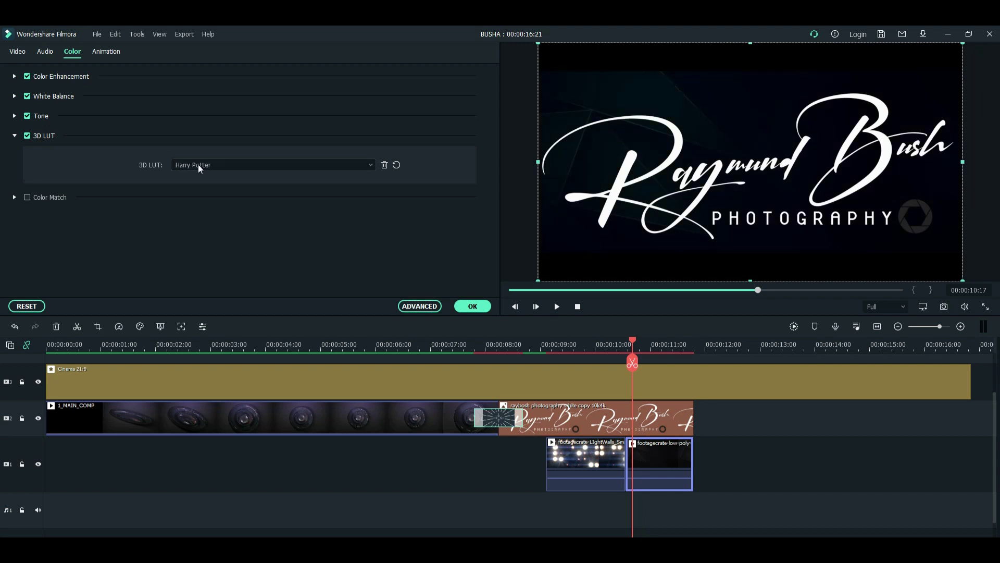
key(Down)
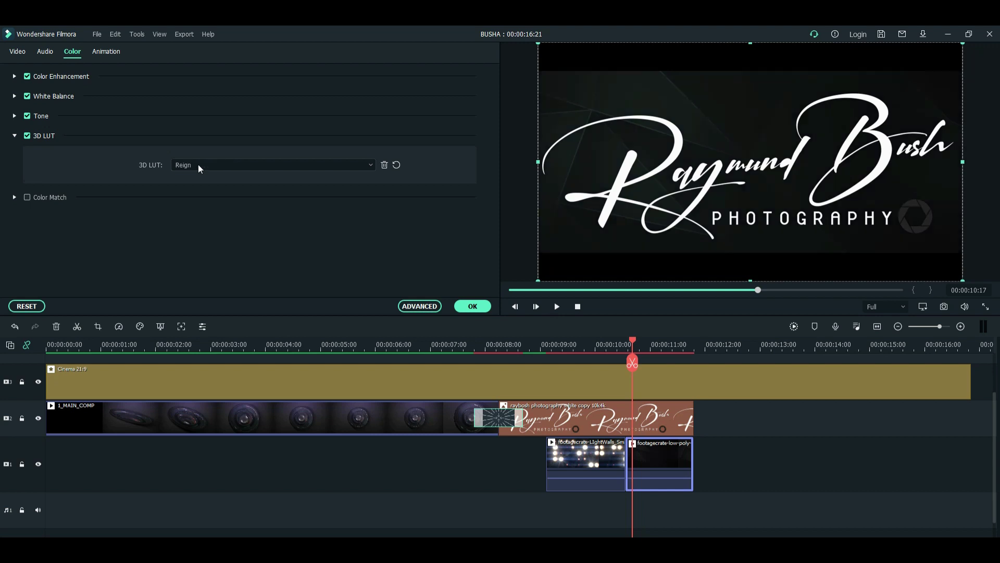
key(Down)
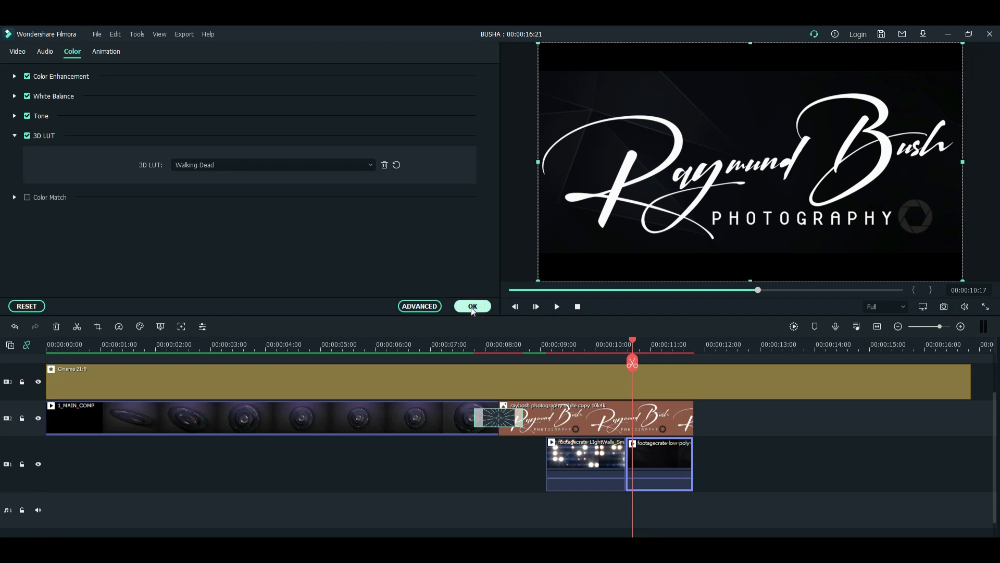
click(283, 164)
click(282, 165)
key(Down)
key(Up)
click(472, 307)
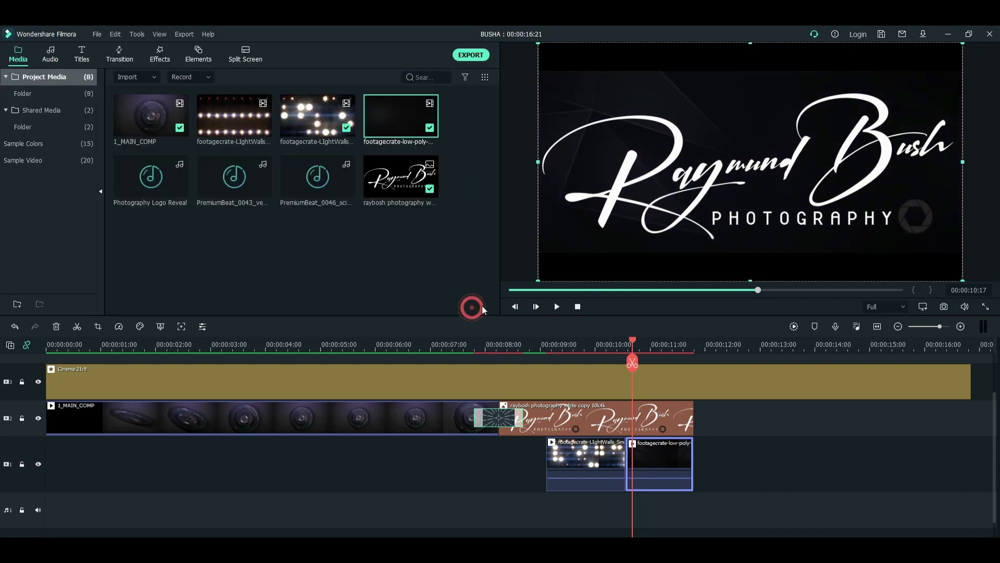
Move the Cinema 21:9 effect up onto a new top track.
drag(634, 348, 679, 350)
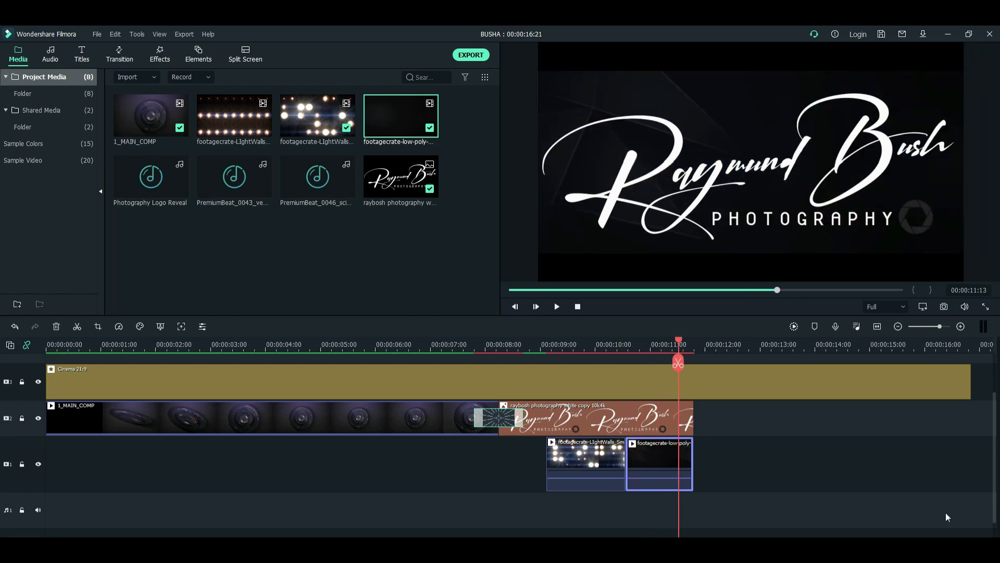
click(662, 442)
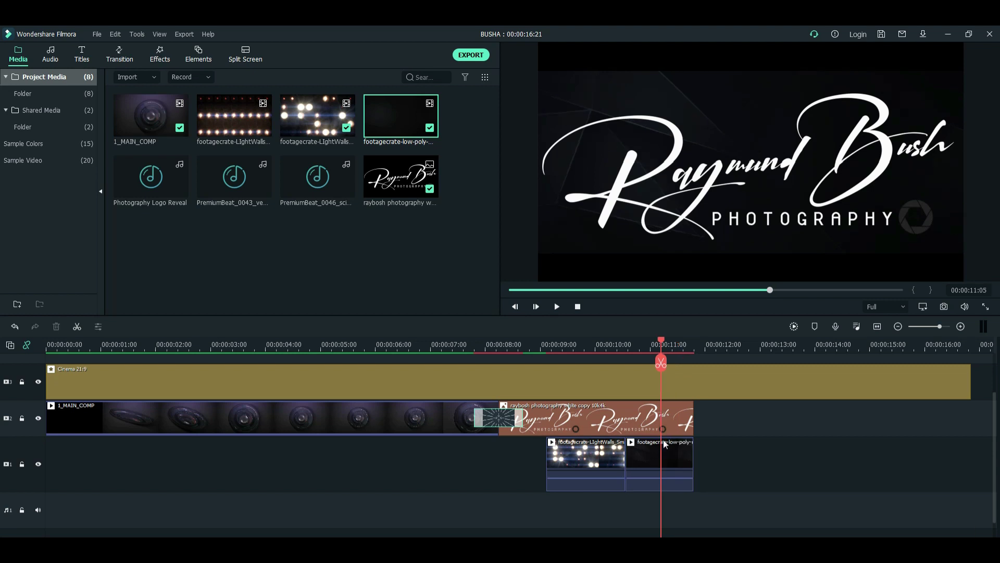
scroll(567, 455, up, 1)
drag(538, 420, 539, 404)
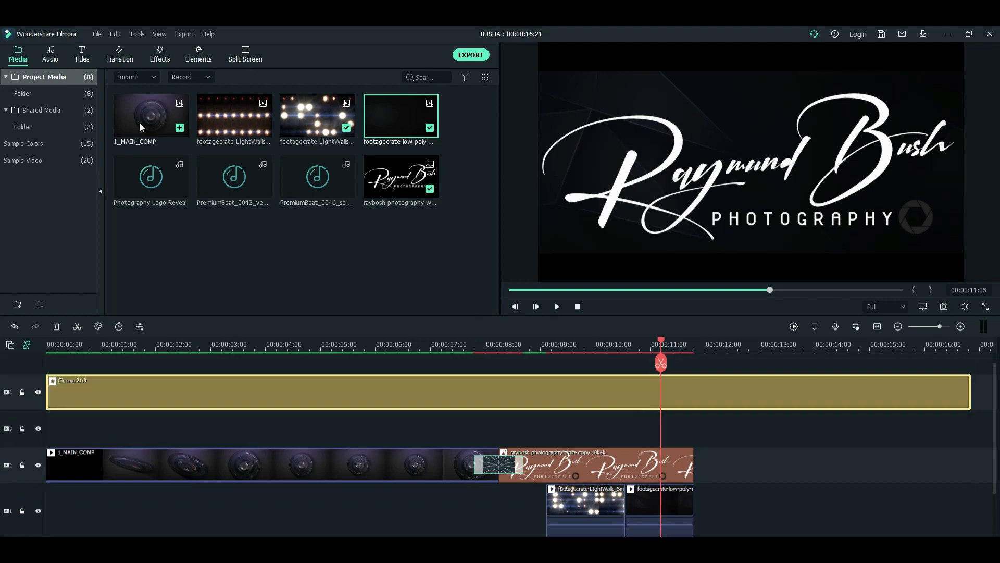
In the Effects library, browse the Common, Instagram-Like and Material filters.
click(121, 61)
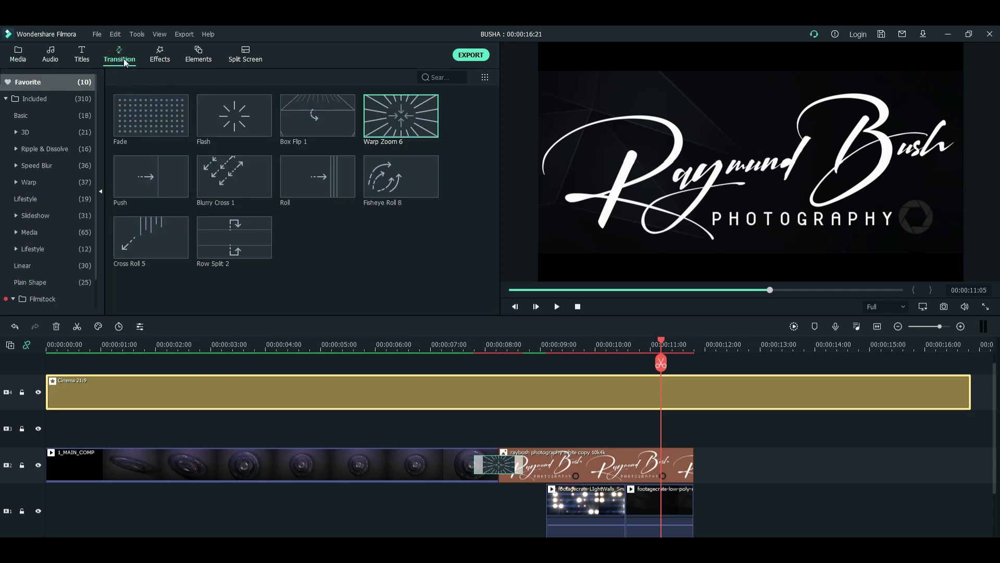
click(152, 59)
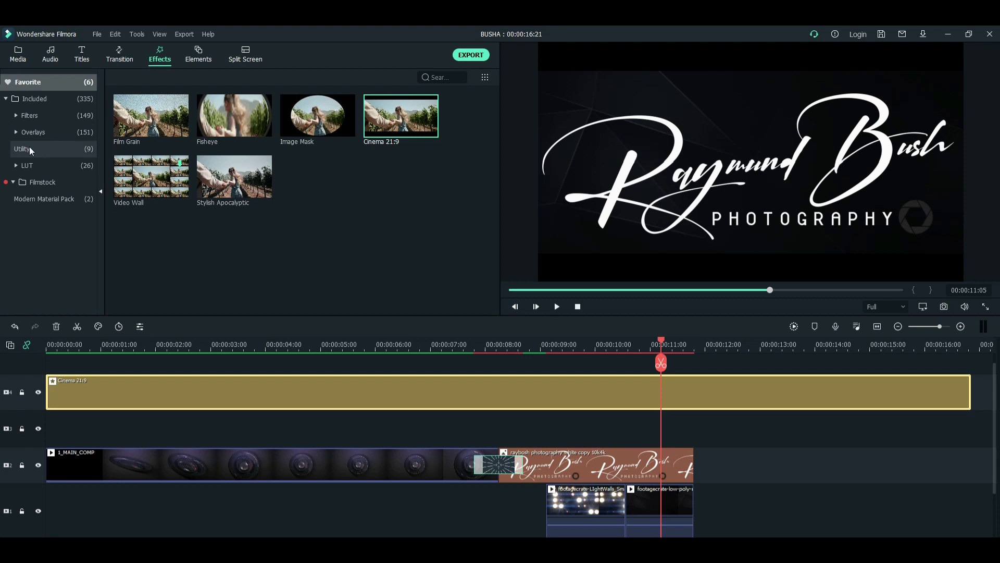
click(31, 115)
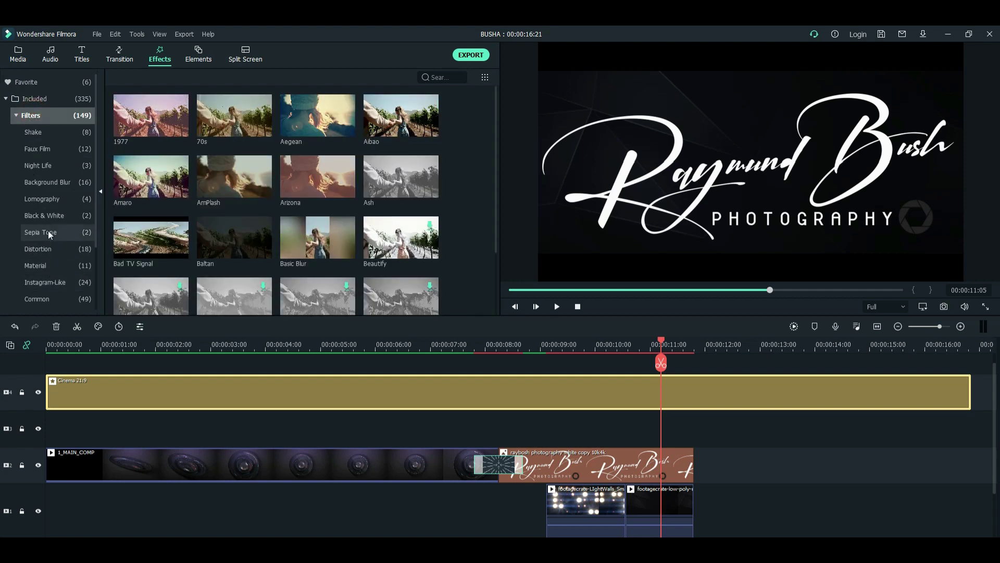
click(49, 297)
scroll(284, 230, down, 10)
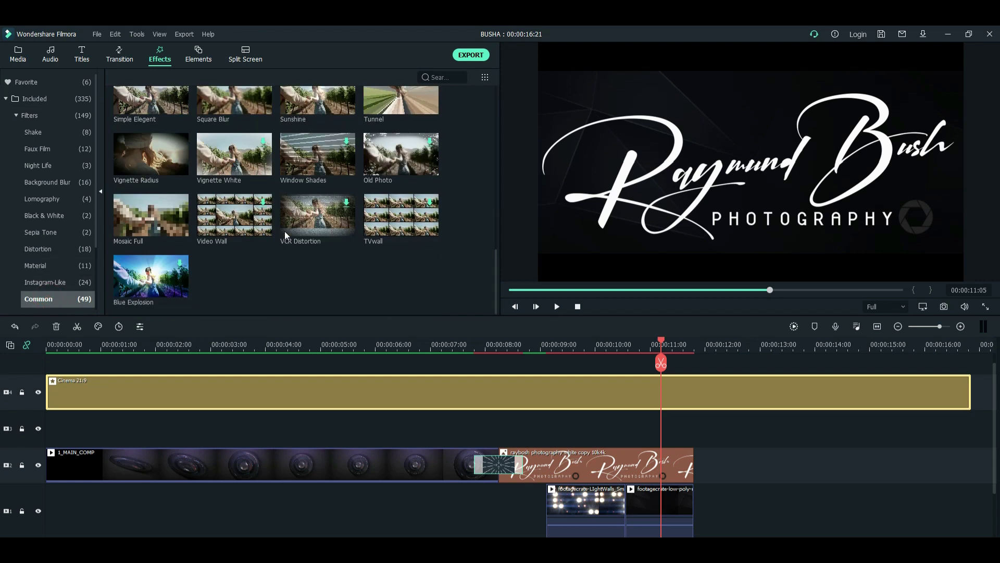
click(52, 280)
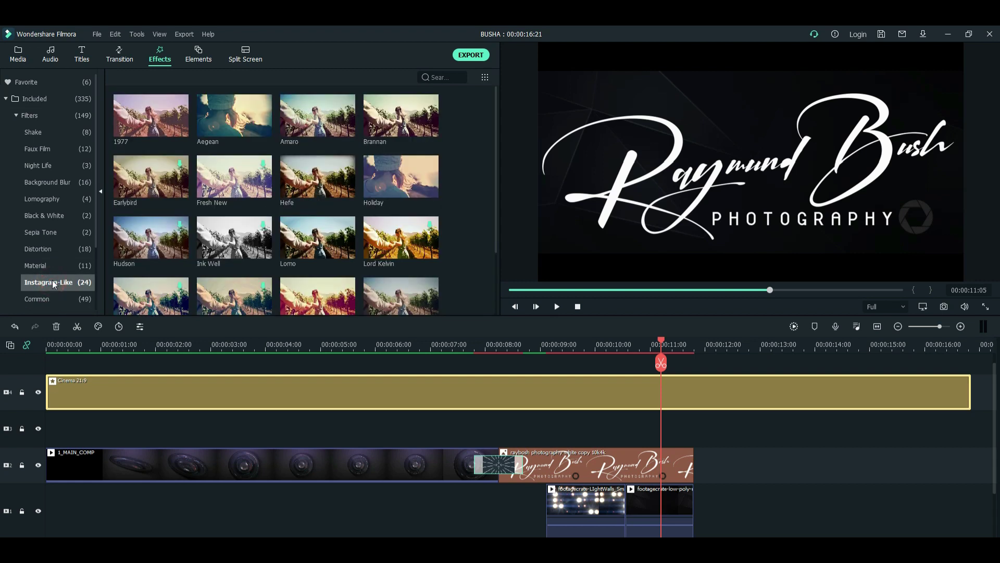
scroll(239, 256, down, 5)
click(46, 264)
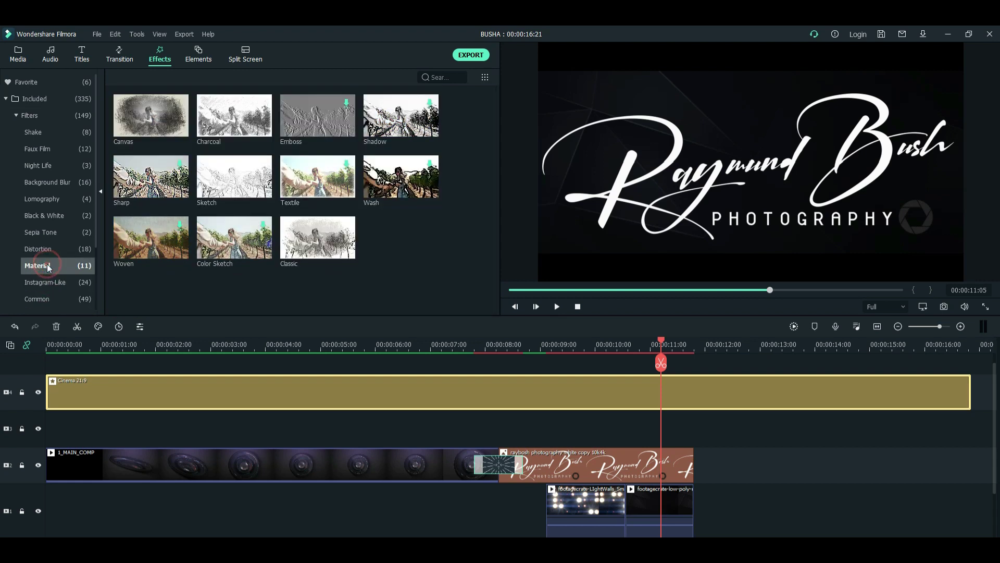
Look through Shake, Faux Film, Night Life, Lomography, Black & White, Sepia and Distortion filters, back to Instagram-Like.
click(43, 133)
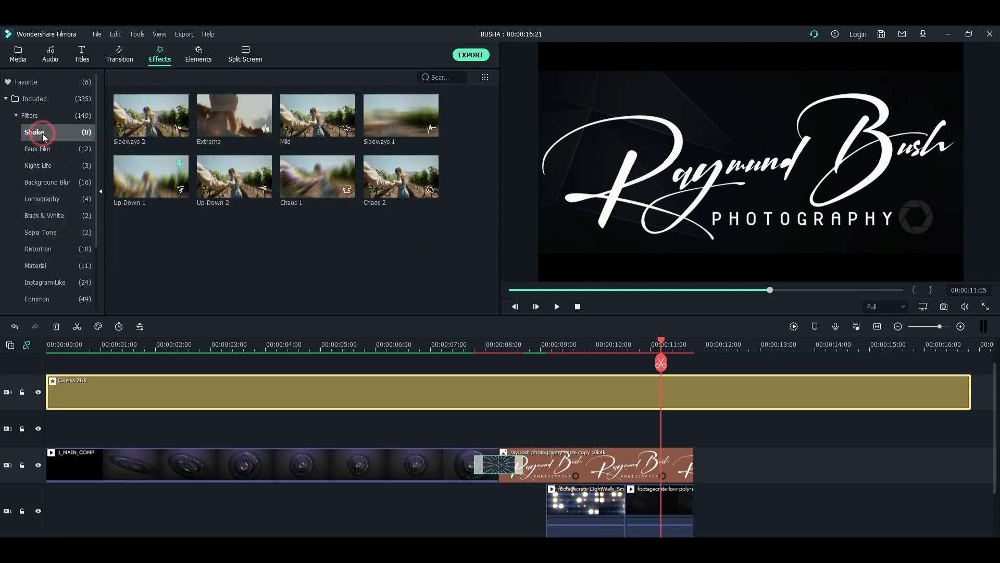
click(42, 142)
click(40, 170)
click(41, 182)
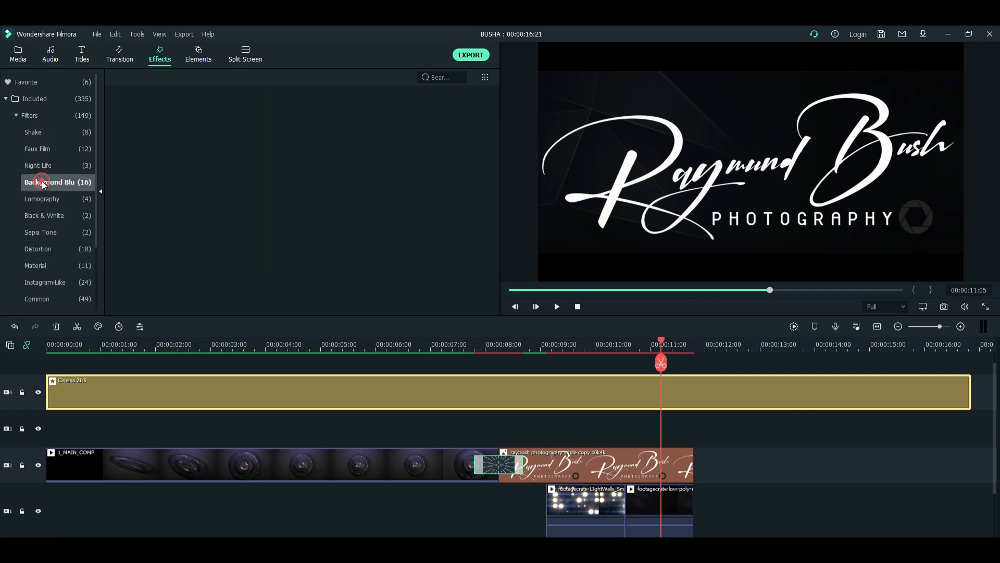
click(44, 199)
click(45, 215)
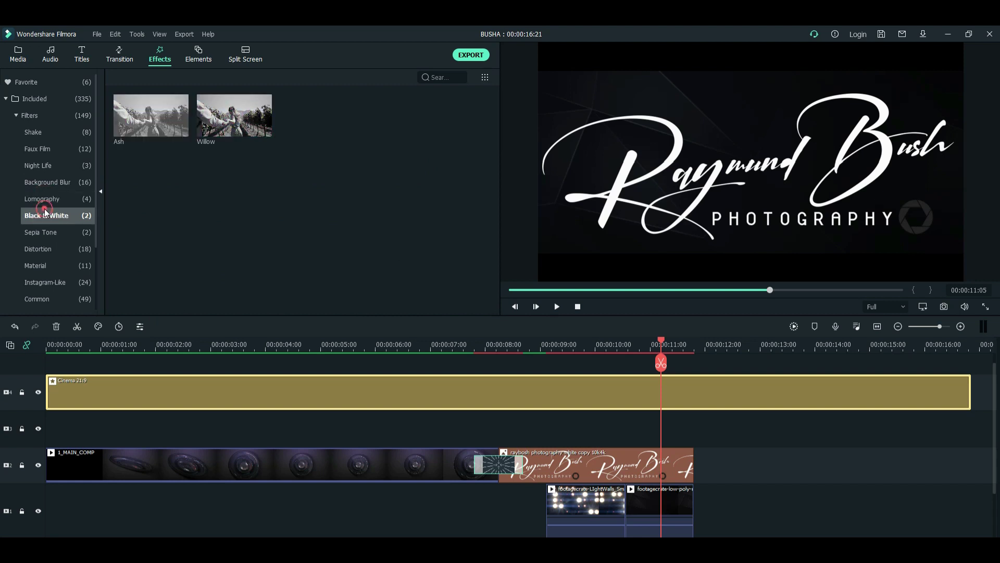
click(44, 232)
click(45, 249)
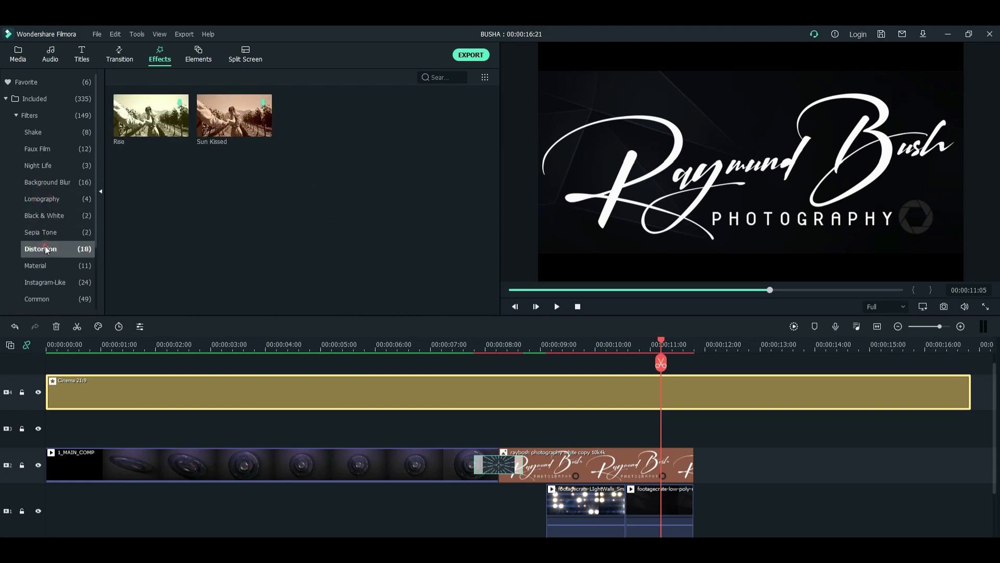
scroll(273, 224, down, 3)
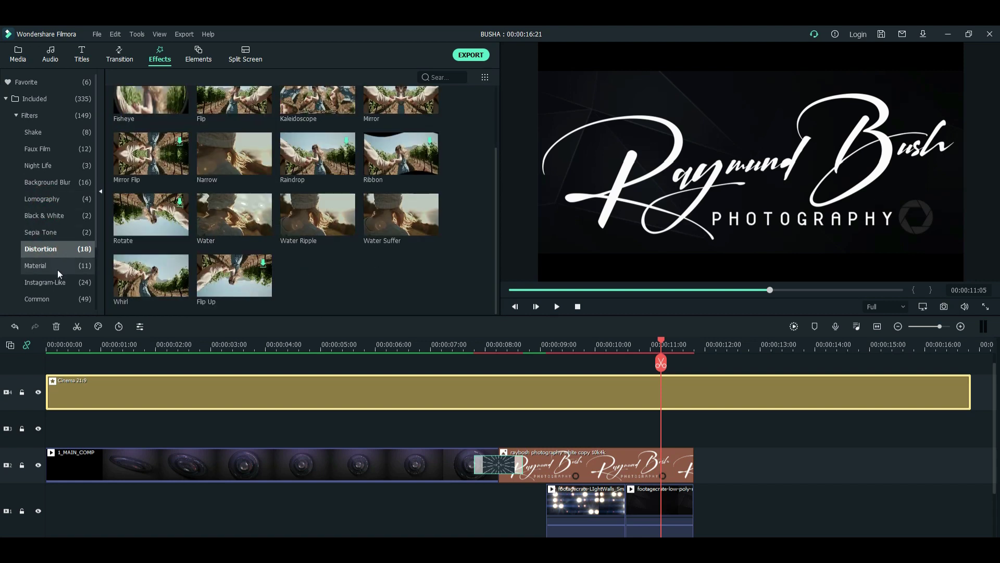
click(57, 267)
click(49, 287)
scroll(326, 202, down, 3)
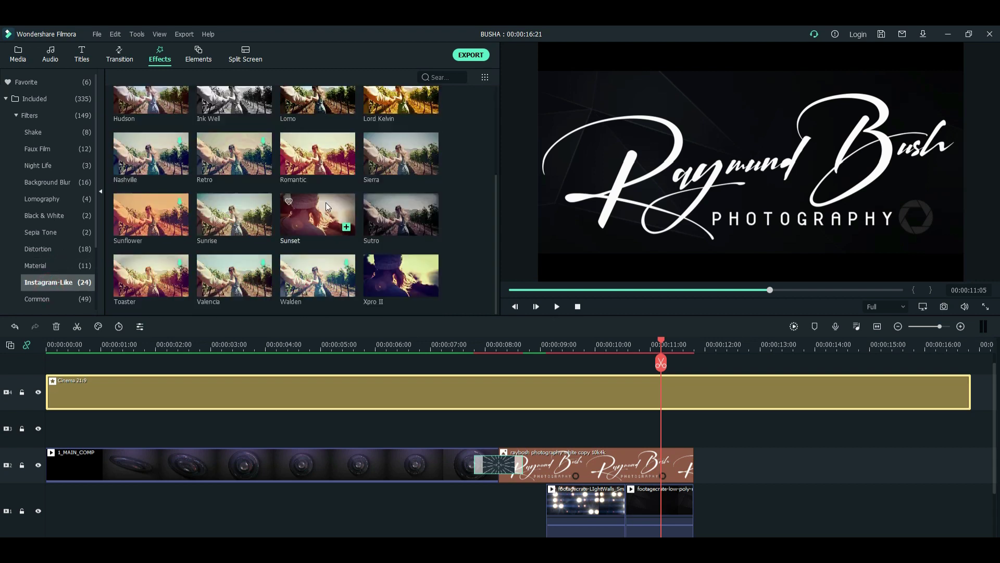
scroll(52, 249, down, 3)
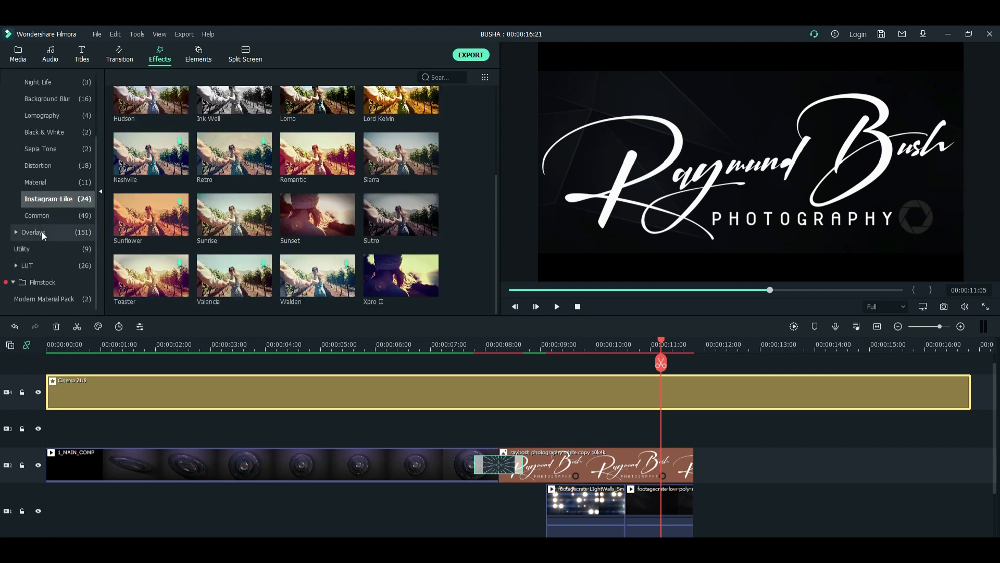
Browse the Frame, Light Leaks, Bokeh Blurs, Old Film, Damaged Film and Tv Static overlays, ending on View Finder.
click(41, 232)
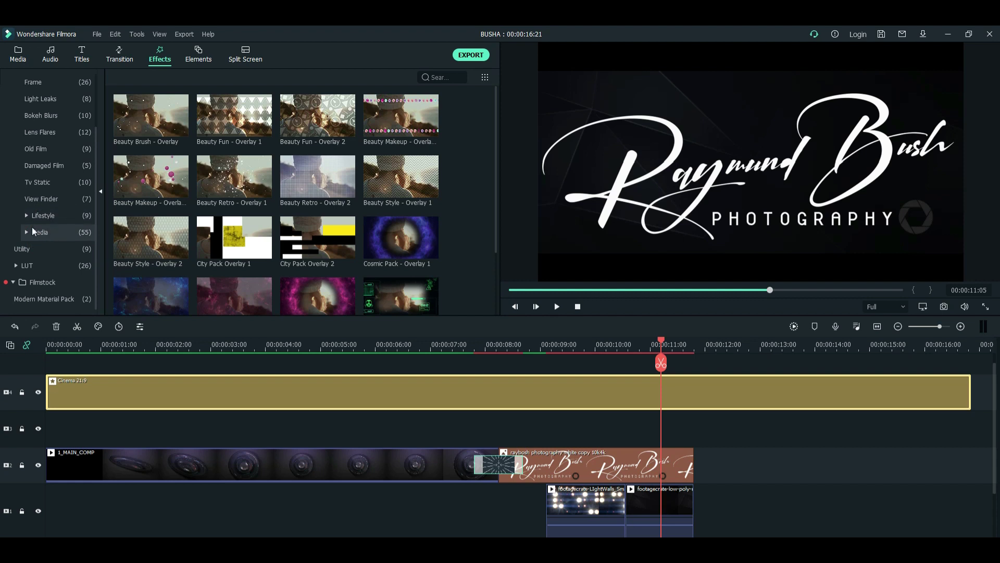
scroll(31, 224, up, 2)
click(37, 132)
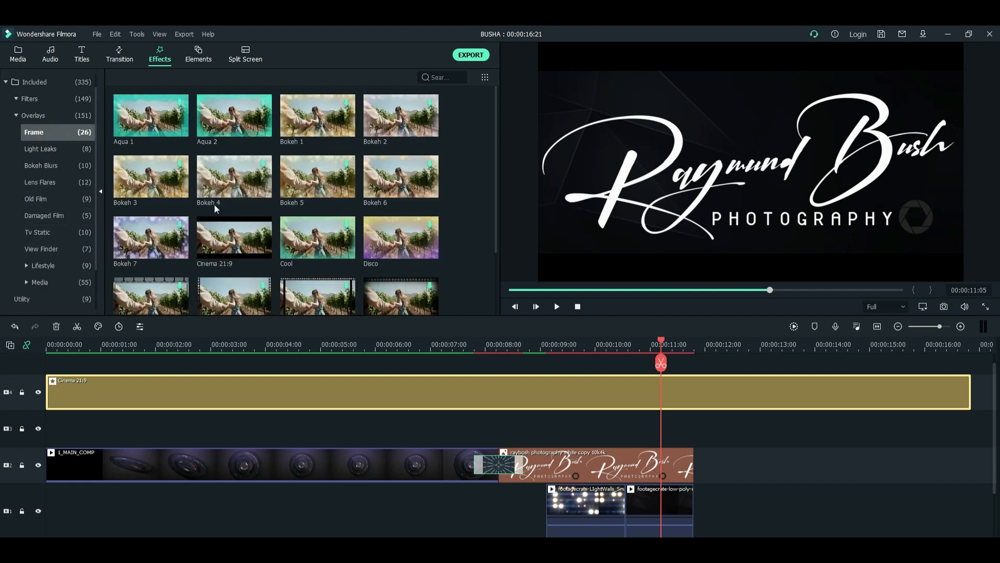
scroll(215, 204, down, 5)
click(58, 149)
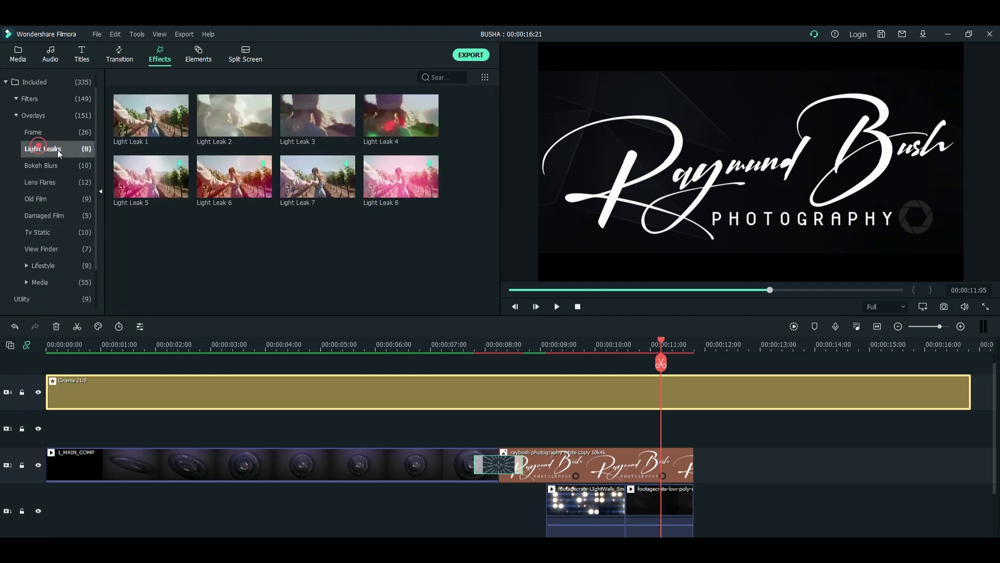
click(51, 165)
click(57, 195)
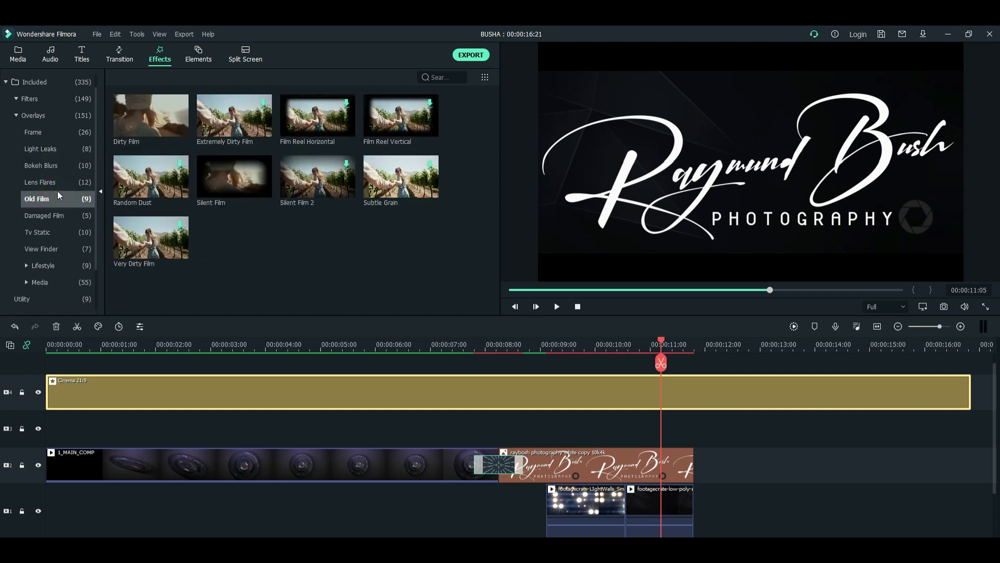
click(55, 216)
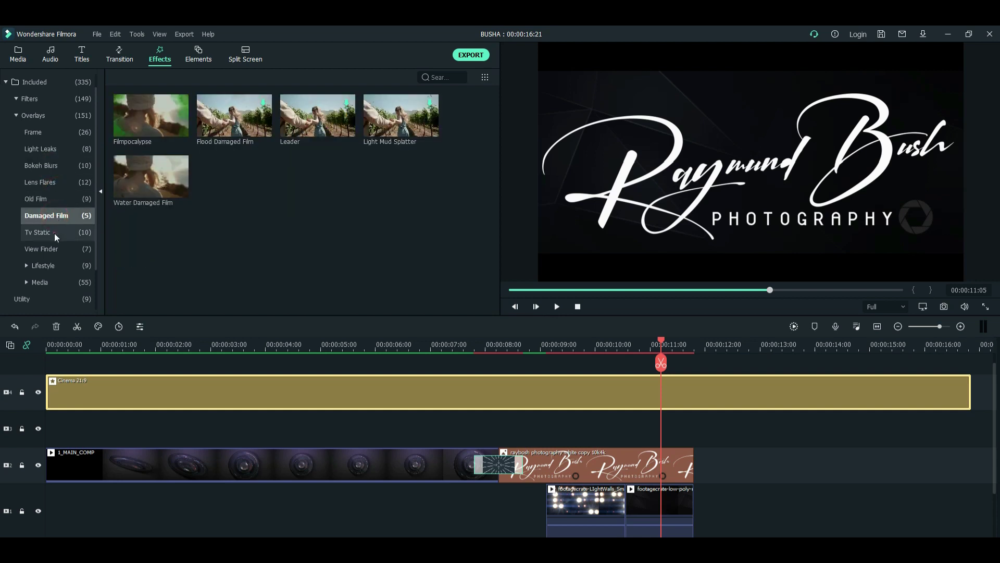
click(54, 233)
click(51, 248)
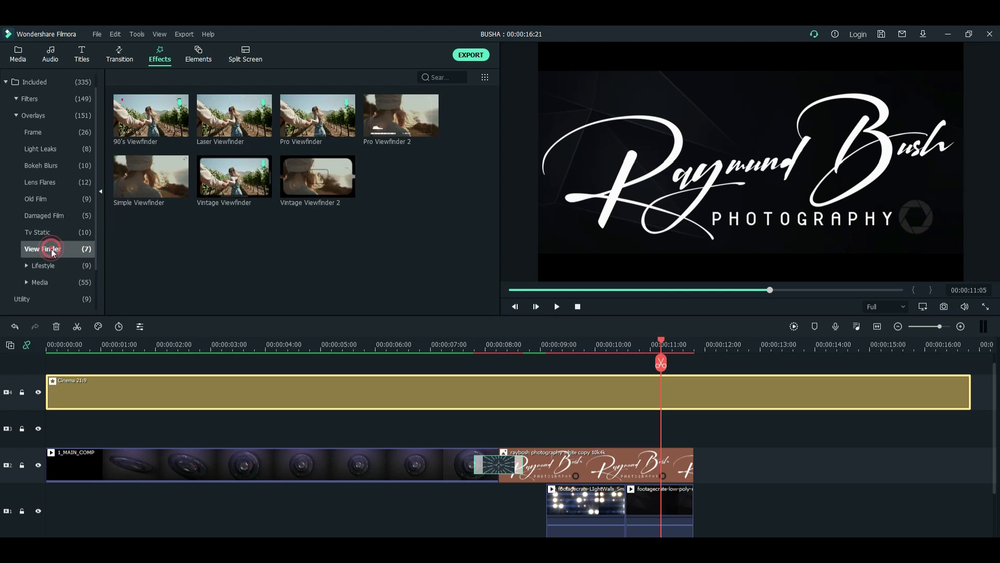
Place Pro Viewfinder 2 on track 3 above the logo clip, trimmed to end with it.
drag(391, 136, 634, 415)
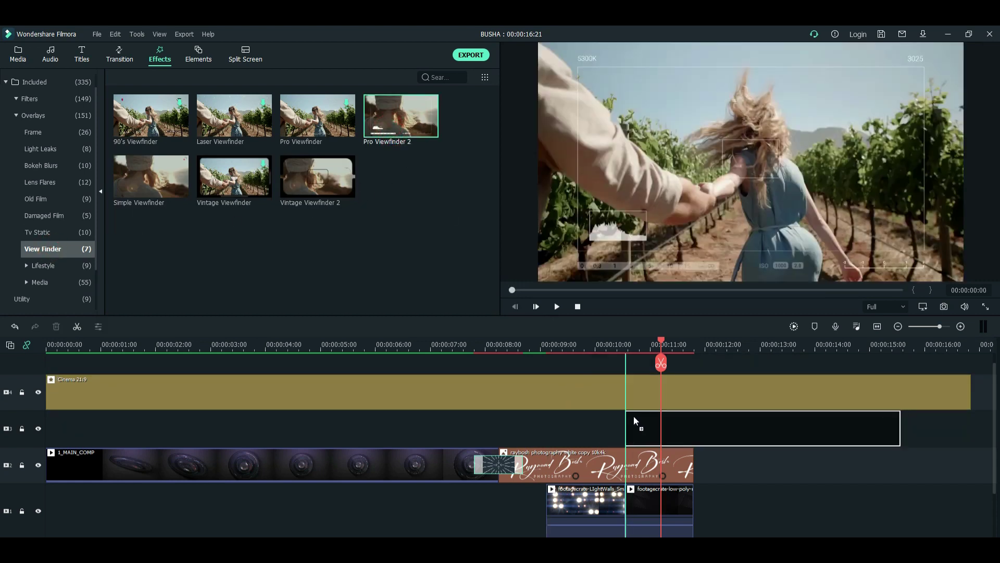
drag(900, 425, 693, 427)
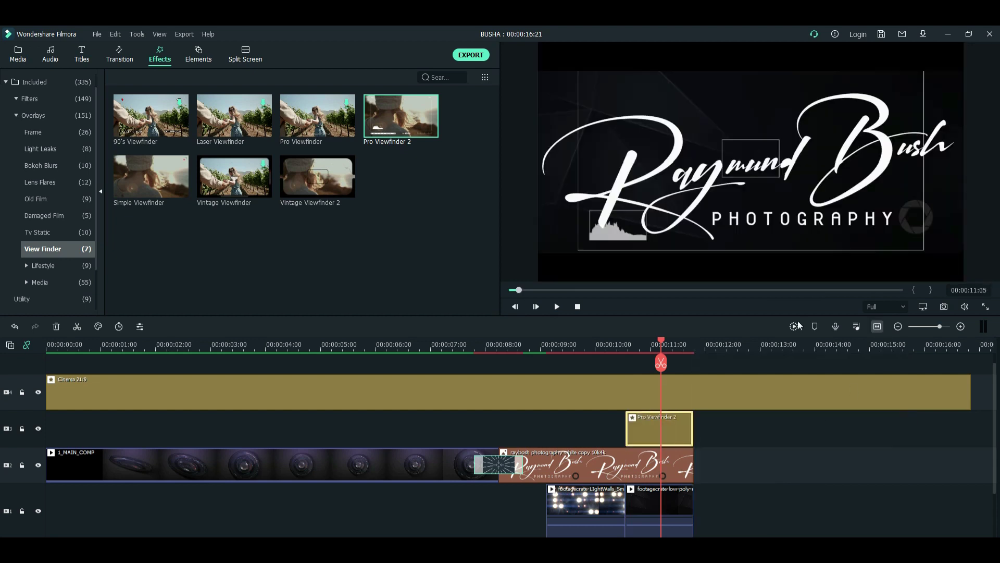
mouse_move(661, 341)
mouse_down()
mouse_move(569, 365)
mouse_move(661, 378)
mouse_up()
Zoom the timeline in at the viewfinder's first frame and select the logo clip on track 2.
mouse_move(661, 363)
mouse_down()
mouse_move(573, 342)
mouse_move(632, 363)
mouse_up()
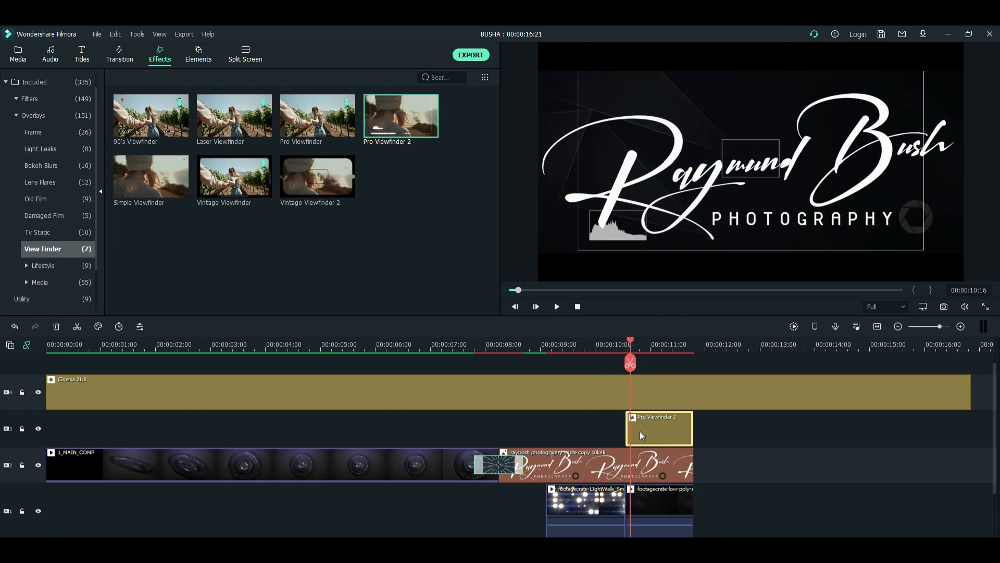
drag(628, 342, 625, 345)
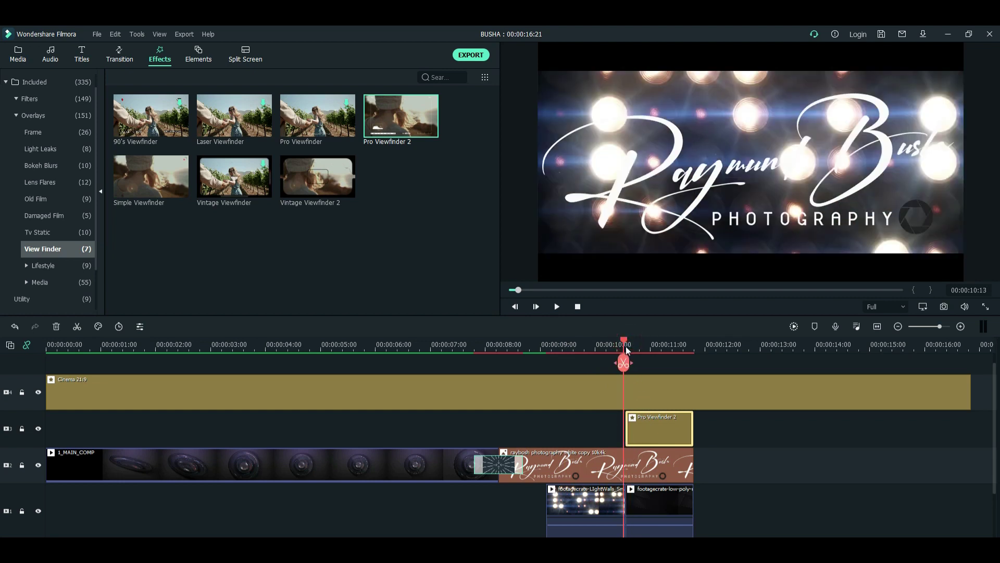
click(945, 326)
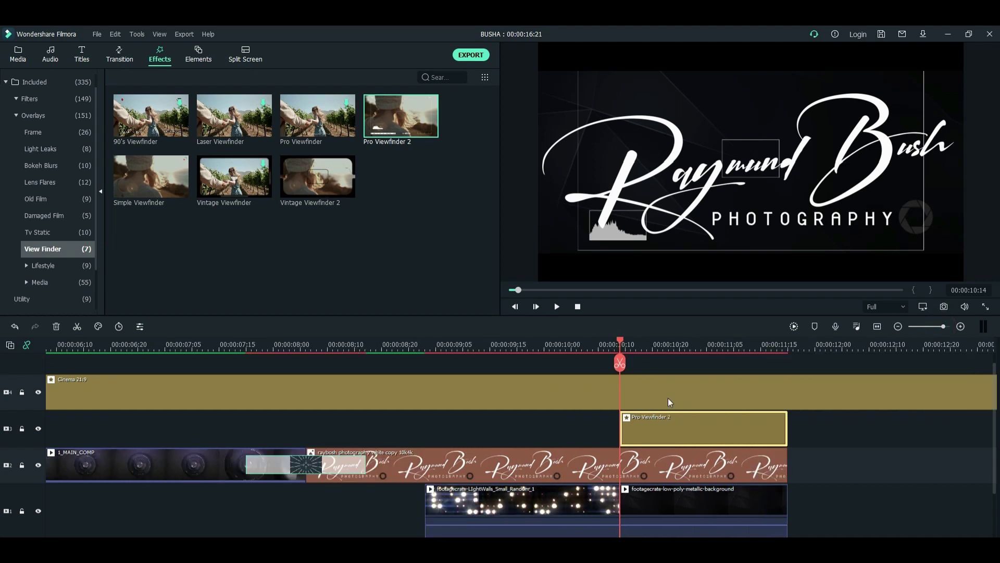
drag(619, 343, 623, 345)
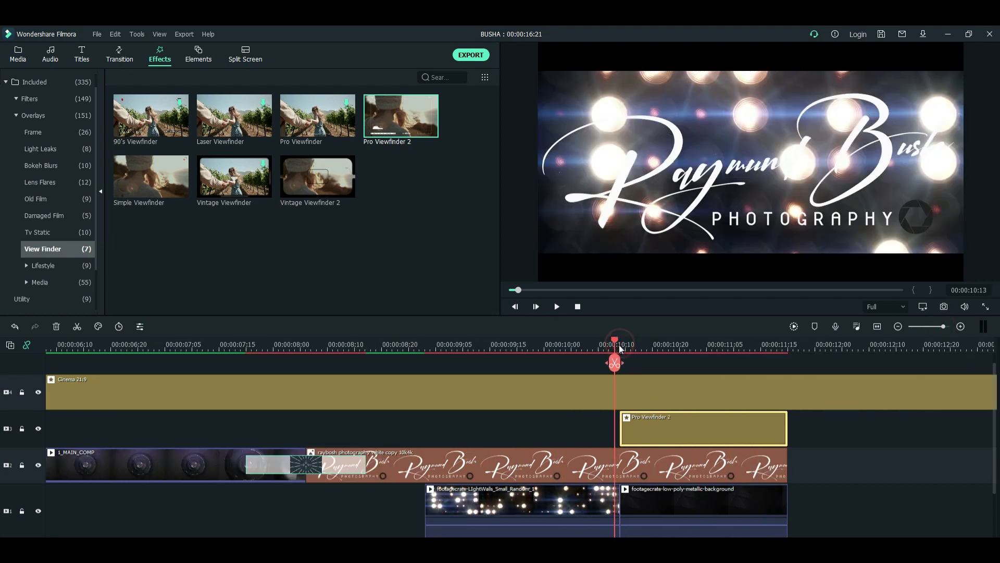
click(641, 463)
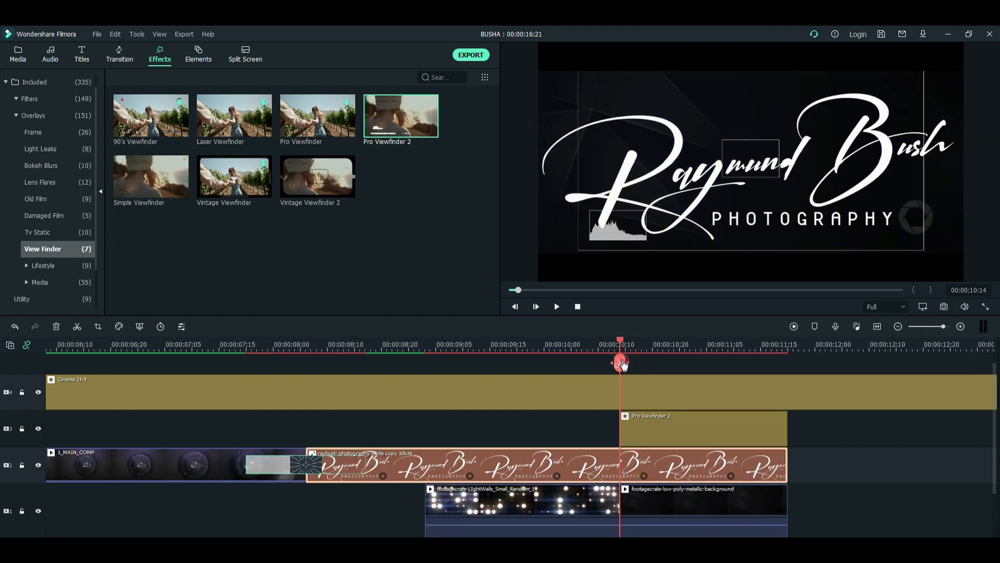
Split the logo clip at the viewfinder start and open Customize animation for the second part.
click(625, 365)
double_click(652, 469)
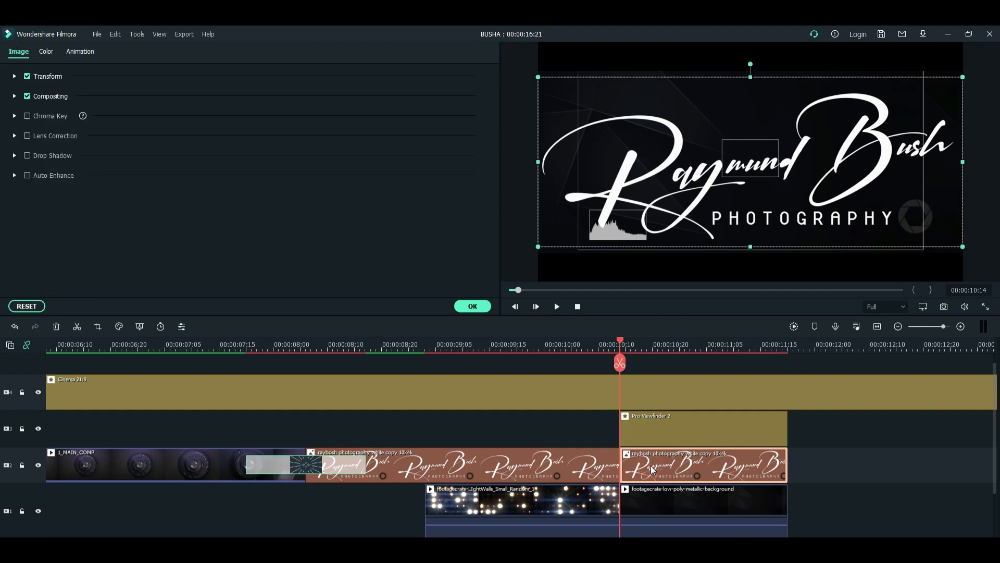
click(86, 52)
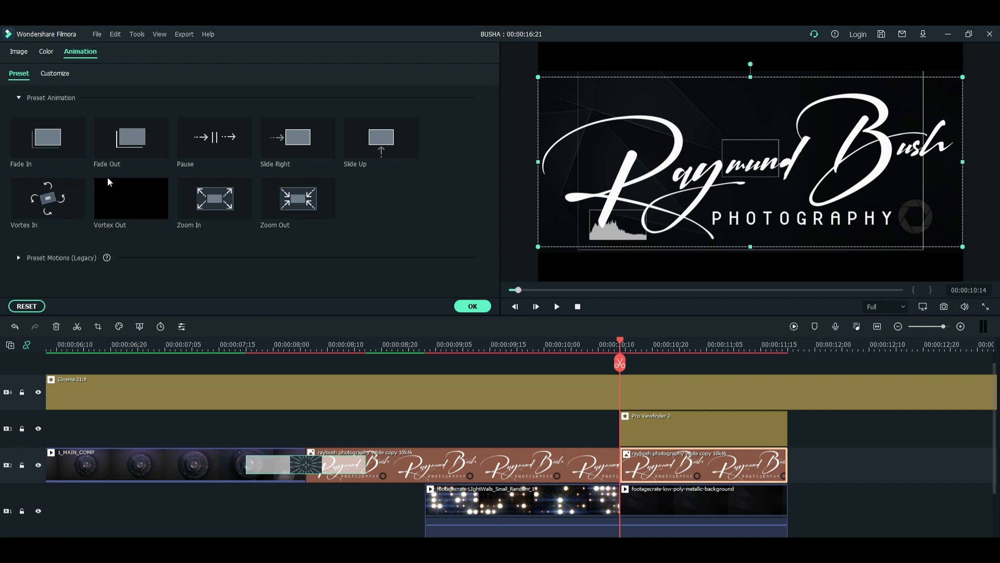
click(53, 74)
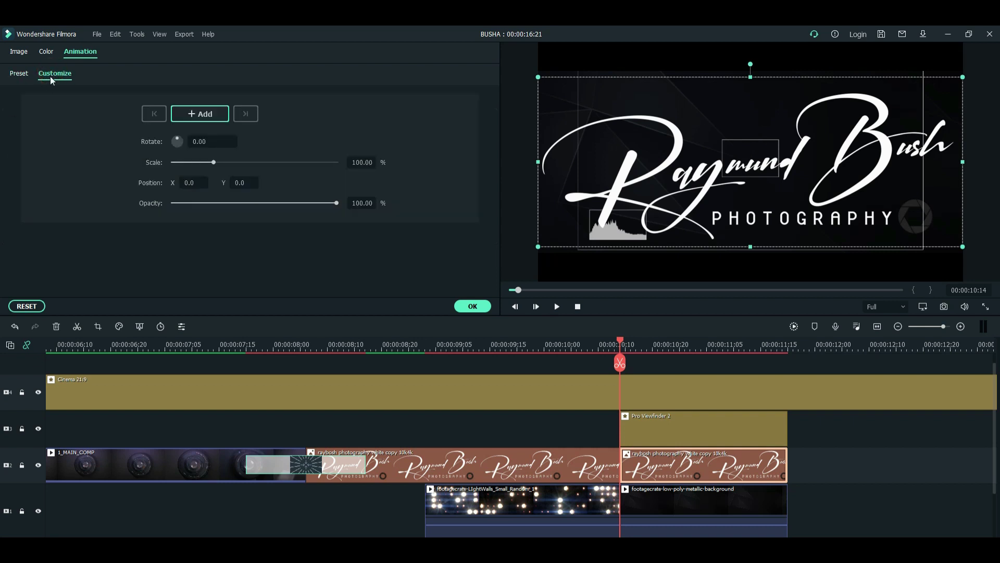
Keyframe the second logo part from full size down to 80.25% scale at 11:04.
click(203, 114)
drag(624, 344, 708, 357)
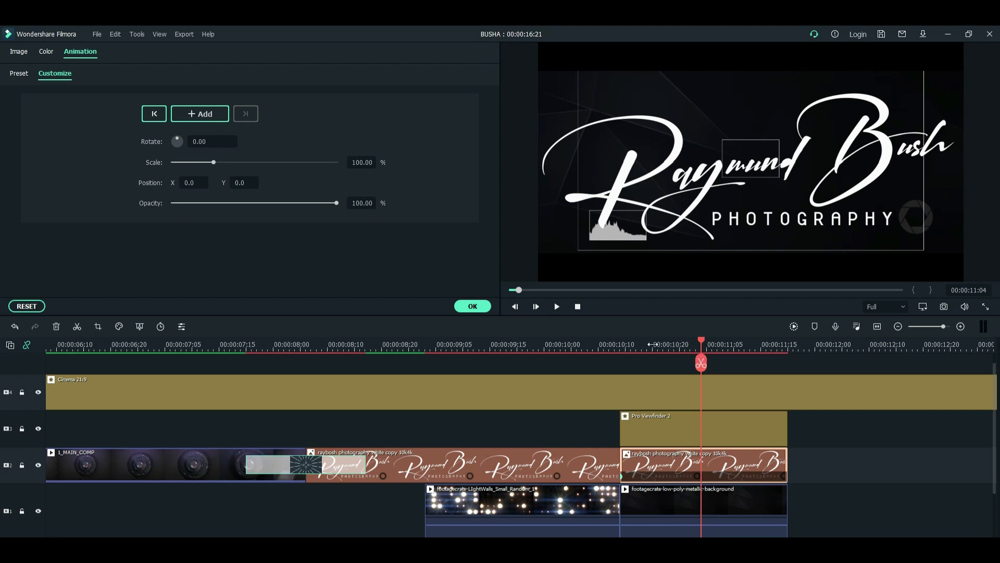
drag(213, 161, 206, 161)
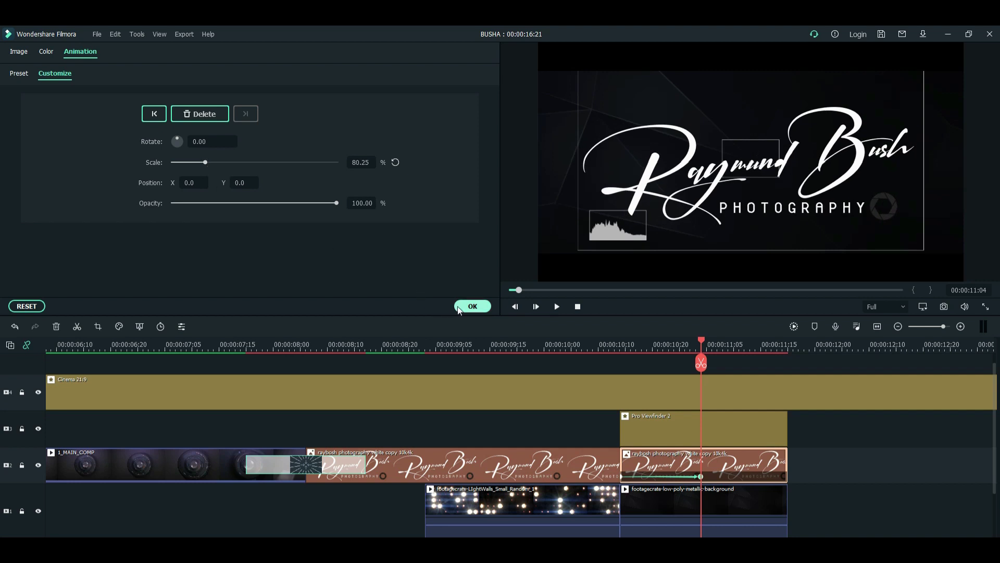
click(472, 306)
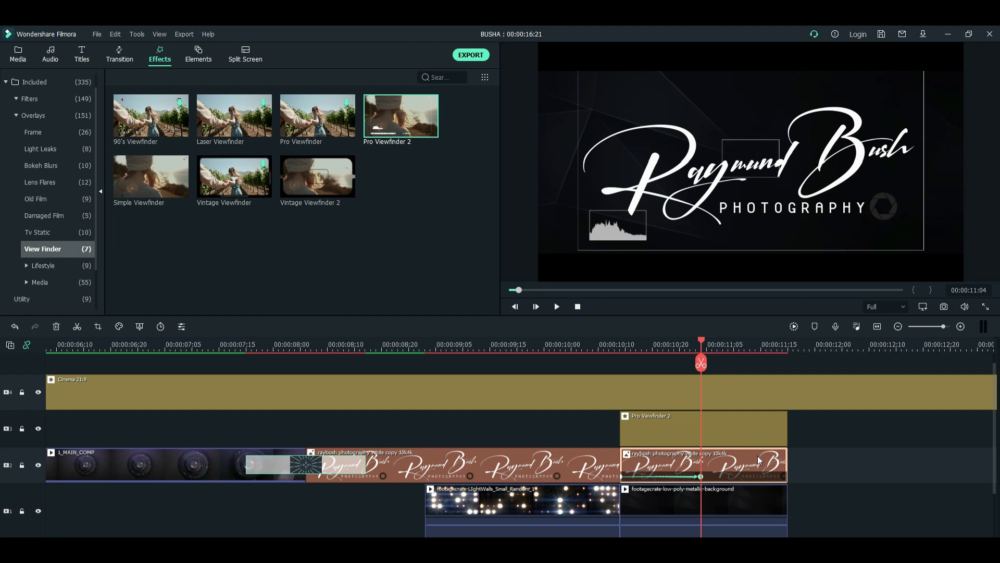
Trim Pro Viewfinder 2, the logo clip and the low-poly background to end at the playhead.
click(752, 428)
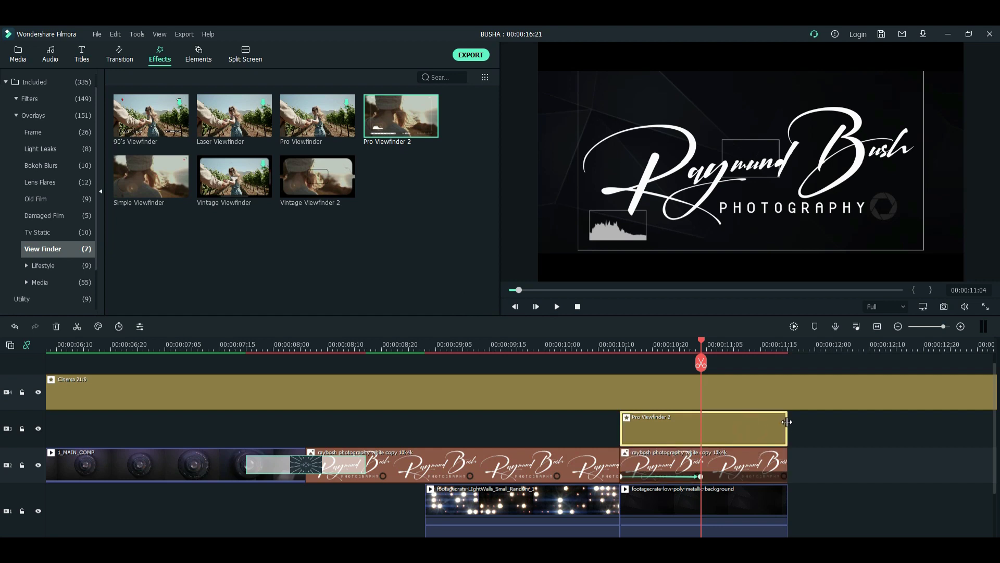
drag(786, 421, 703, 432)
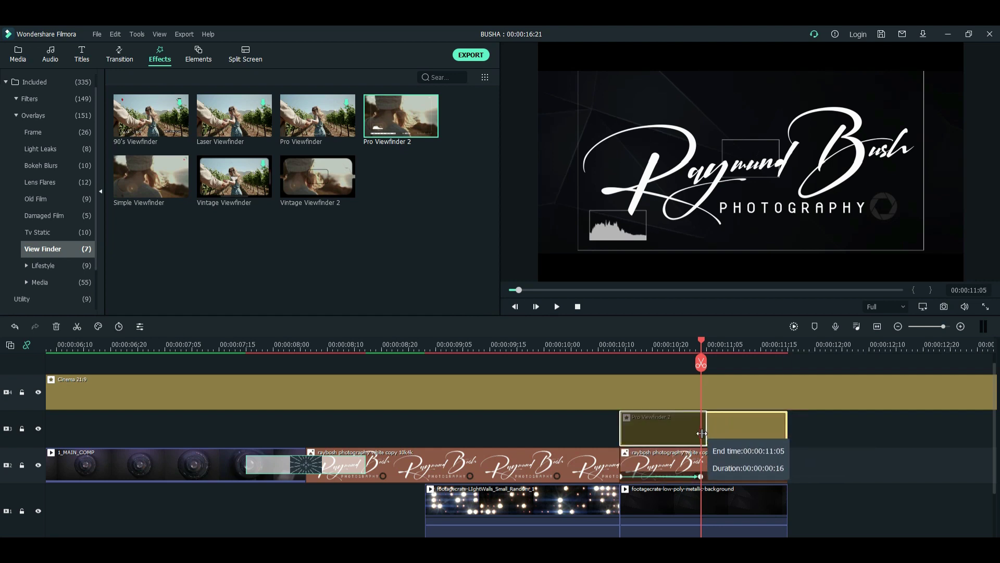
drag(786, 462, 703, 462)
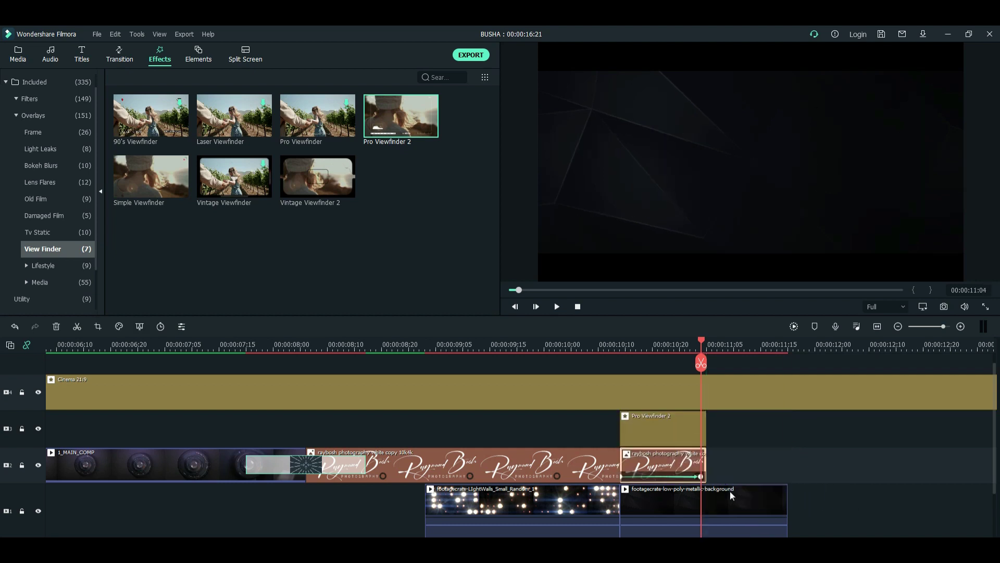
click(731, 491)
drag(786, 502, 706, 503)
Play back the logo reveal and the viewfinder section to check the ending.
drag(698, 341, 415, 374)
click(559, 308)
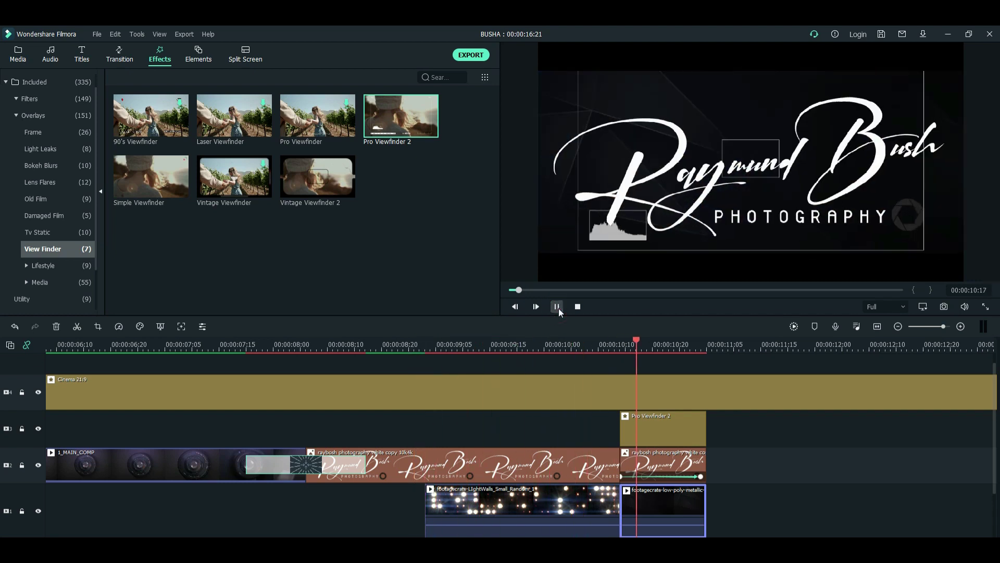
click(558, 308)
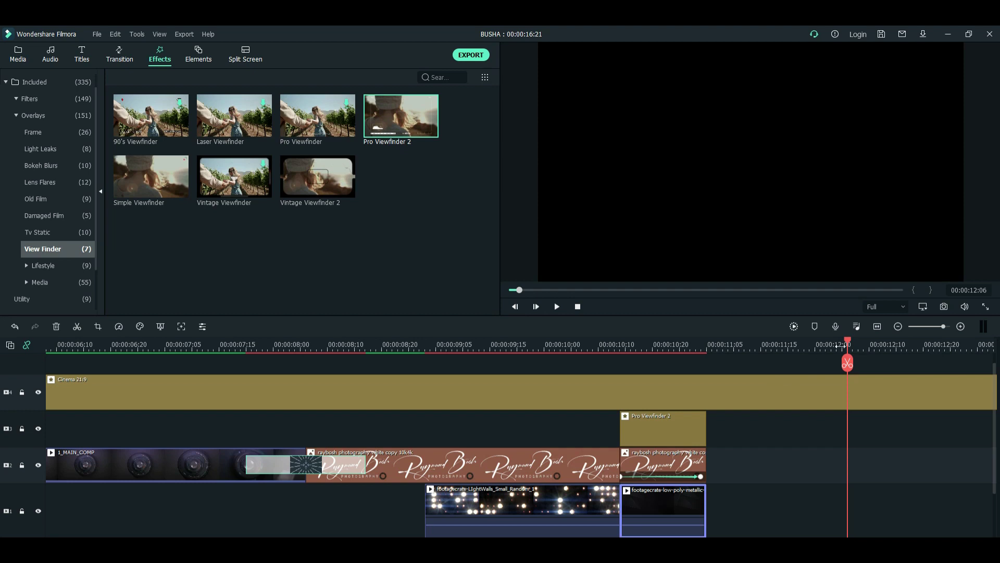
click(599, 365)
click(557, 307)
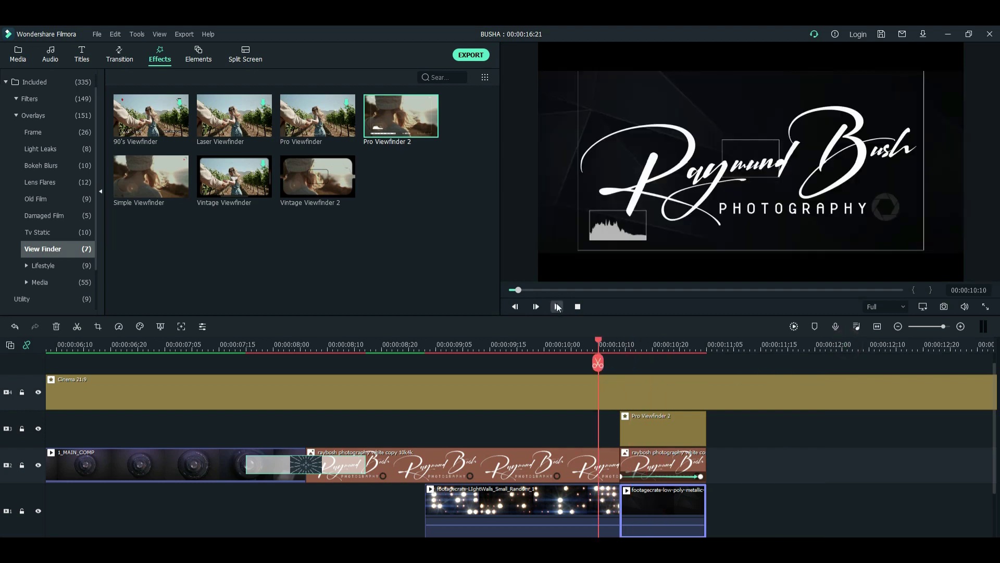
click(556, 306)
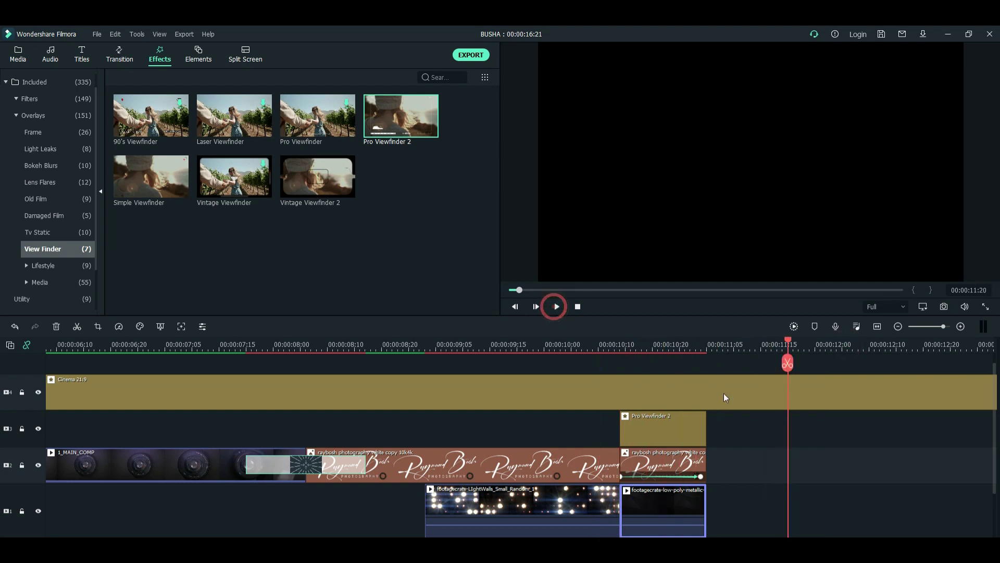
mouse_move(788, 342)
mouse_down()
mouse_move(666, 373)
mouse_move(691, 374)
mouse_up()
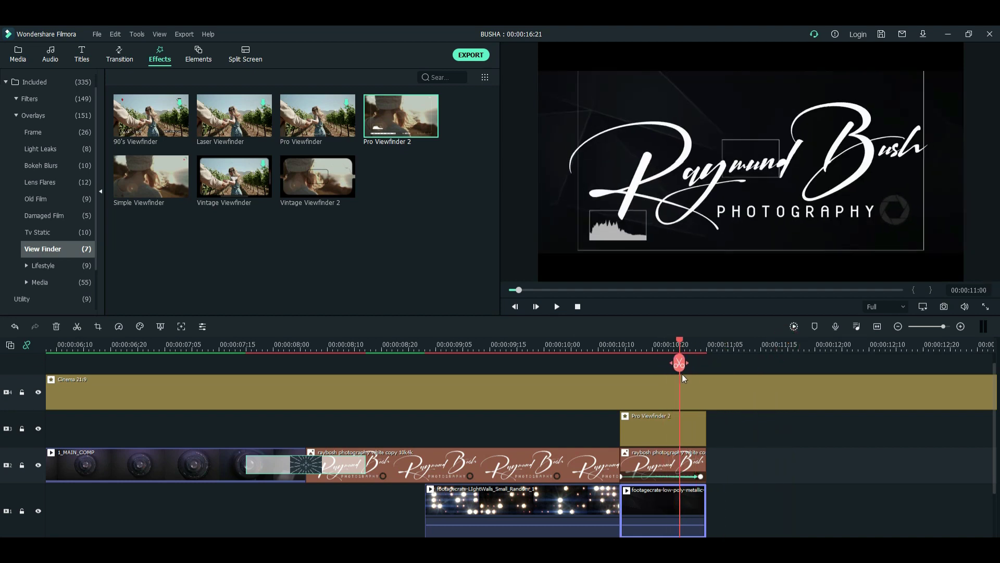
Extend Pro Viewfinder 2, the raybosh logo clip and the low-poly background to end together.
click(703, 430)
drag(712, 423, 749, 423)
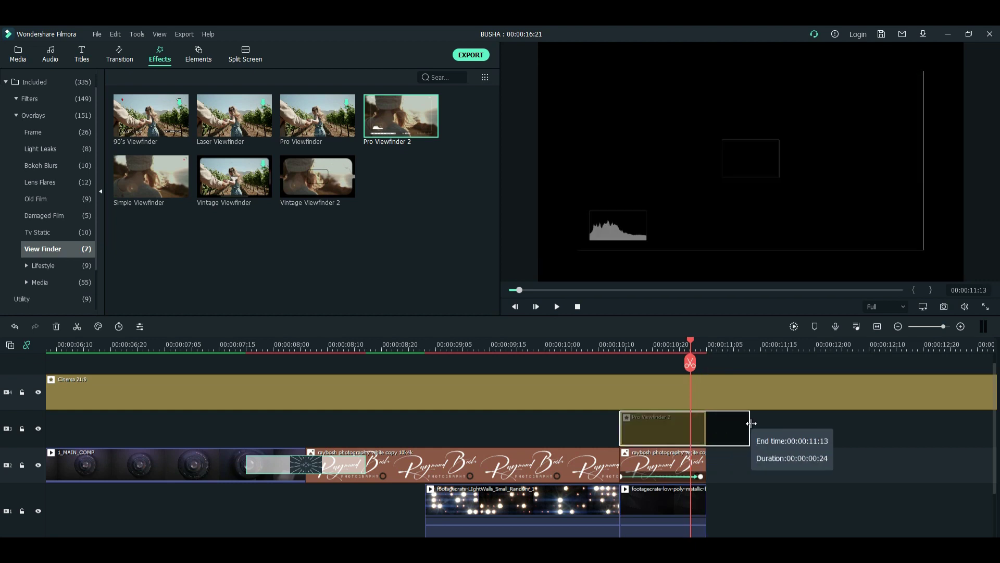
drag(708, 457, 751, 454)
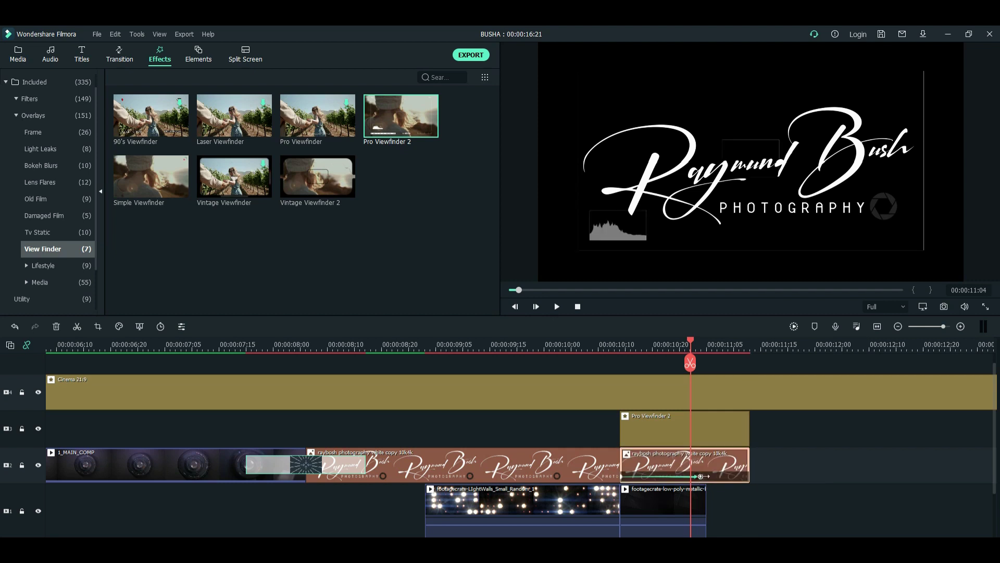
drag(734, 479, 746, 497)
click(692, 500)
Scrub to the logo frame near 11:10 and bring up the Cinema 21:9 effect settings.
drag(703, 343, 735, 358)
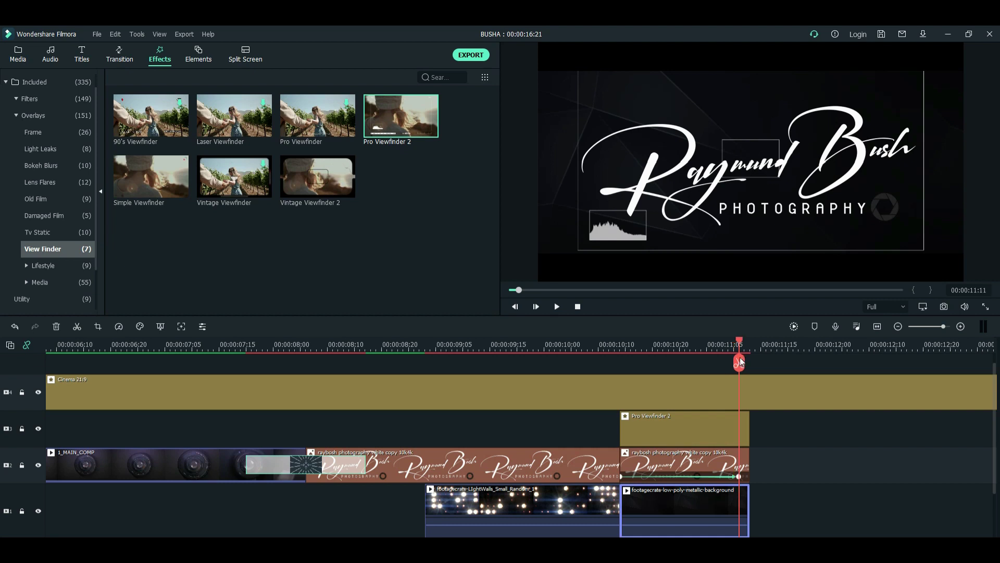
drag(735, 358, 742, 360)
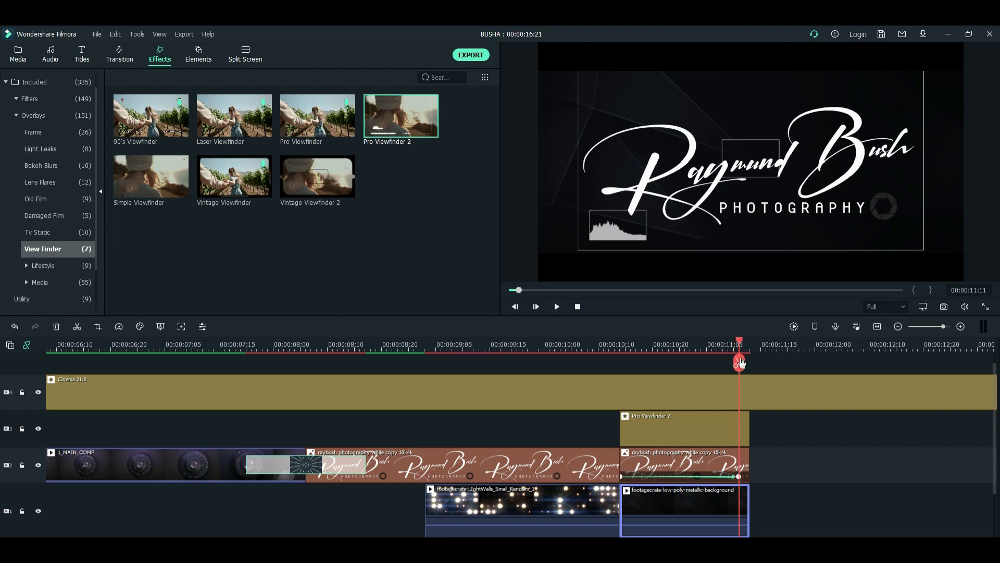
double_click(626, 392)
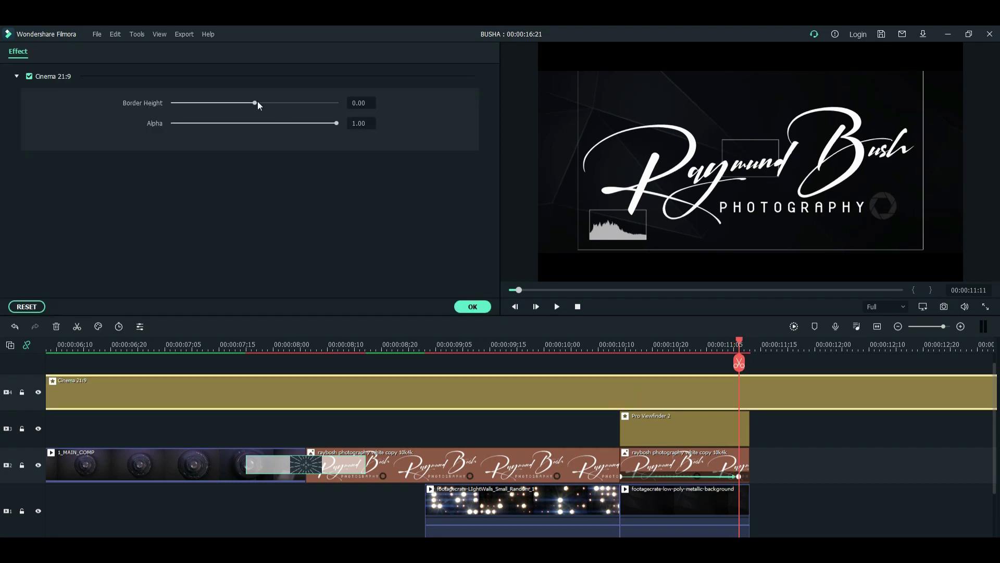
Lower the Cinema 21:9 border height to about -0.56 and apply it.
drag(255, 102, 211, 107)
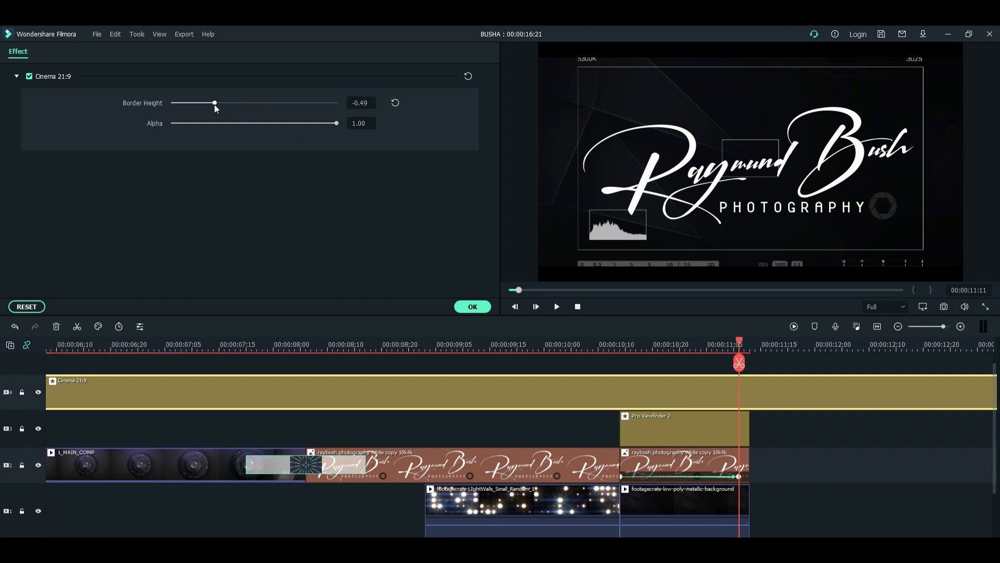
drag(210, 107, 208, 109)
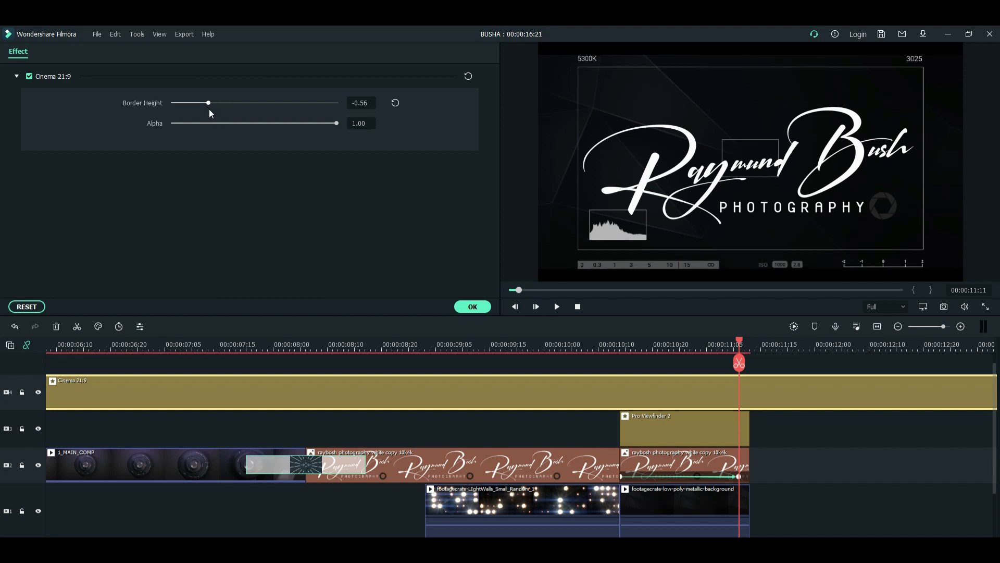
click(473, 306)
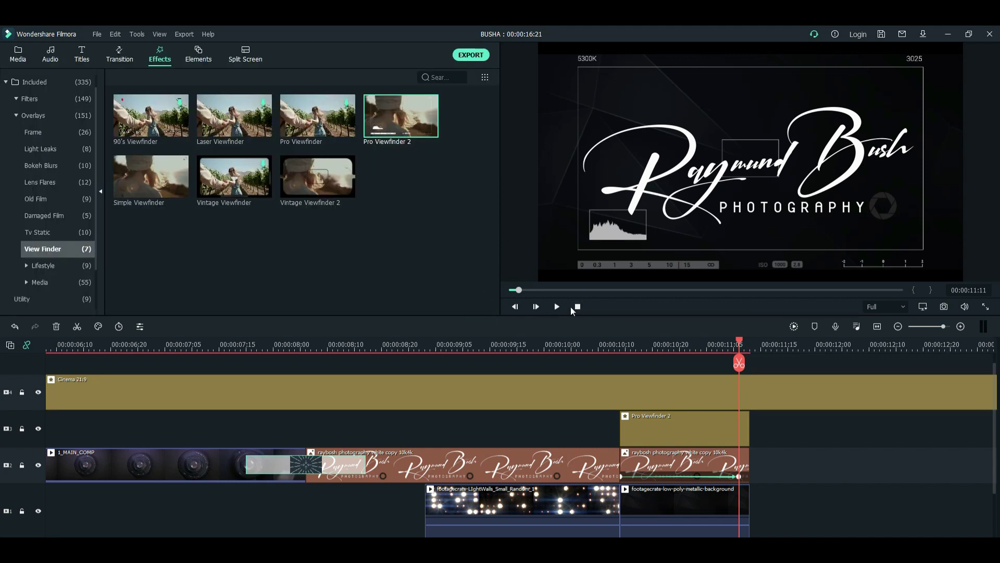
Render a preview of the whole project, play it through, and park the playhead at 11:24.
click(576, 306)
click(877, 326)
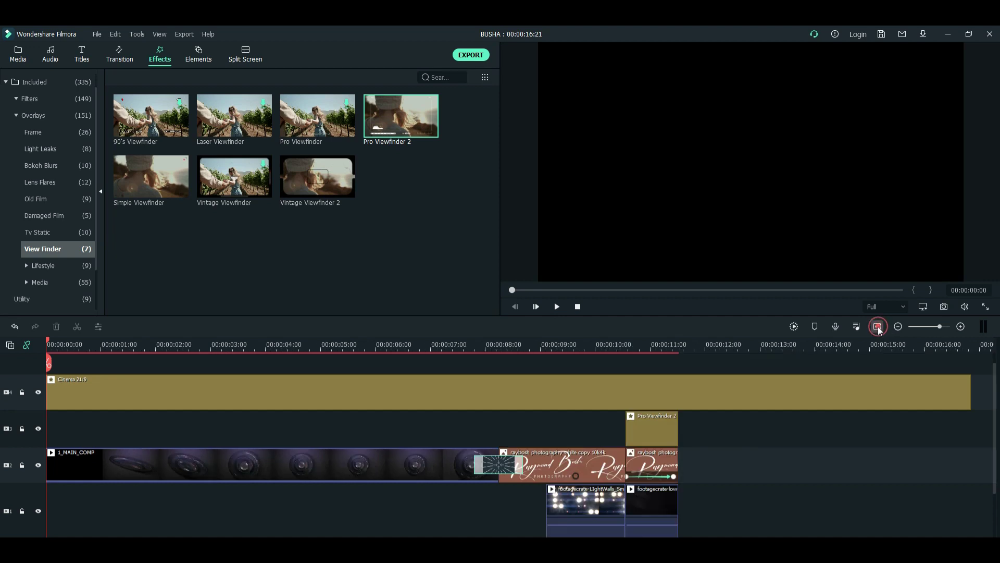
click(793, 327)
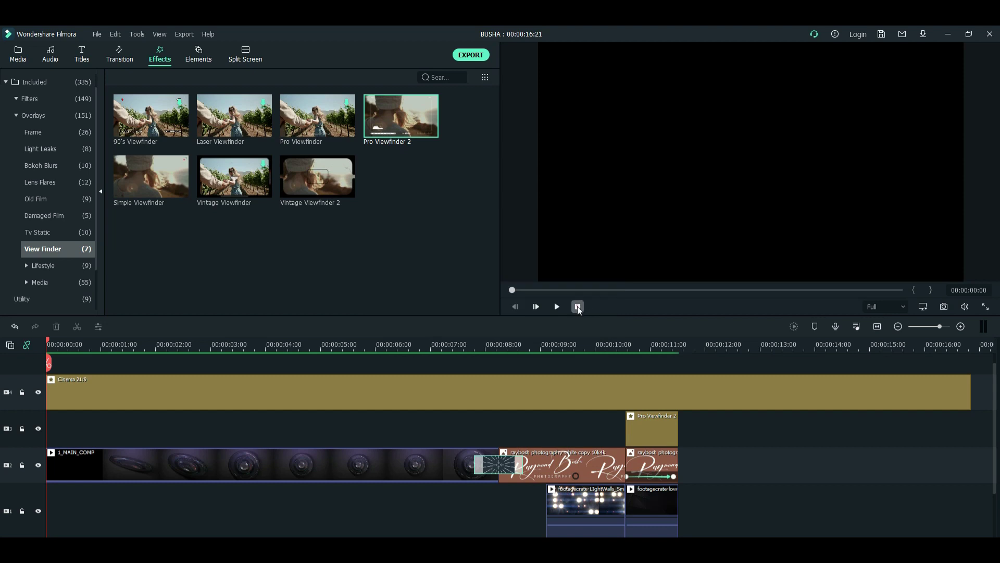
click(557, 306)
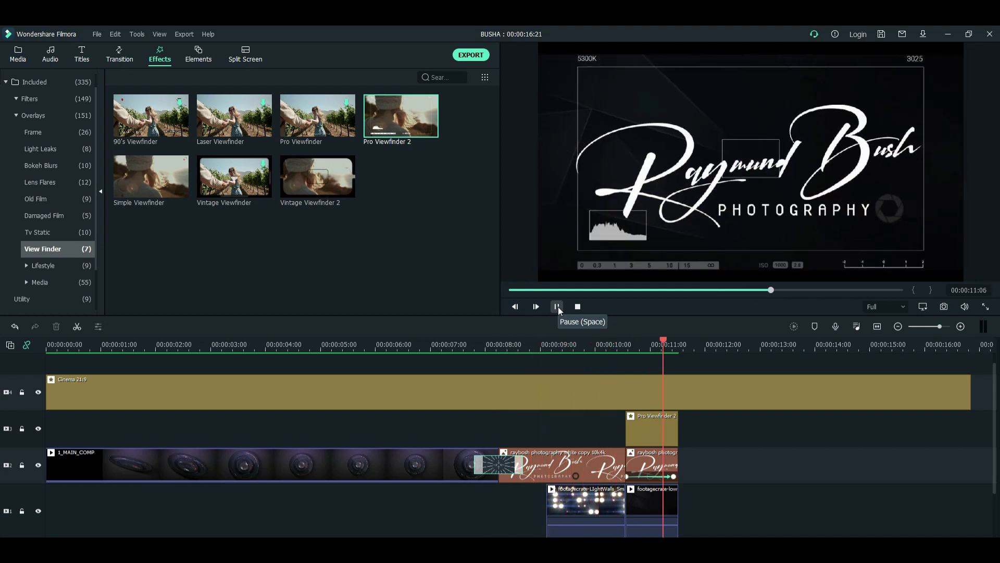
click(561, 308)
drag(737, 341, 704, 364)
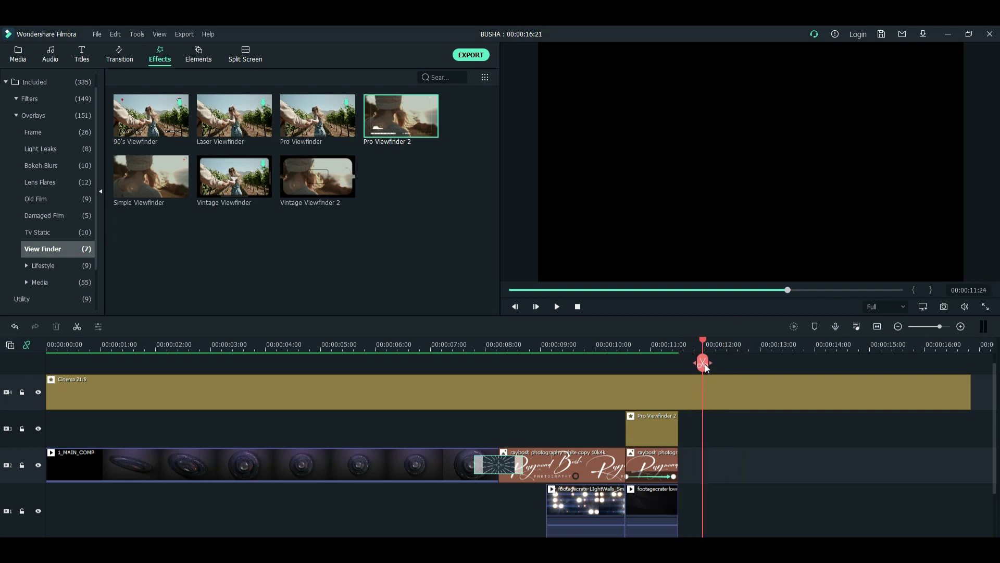
Extend Pro Viewfinder 2, the raybosh logo and the low-poly background to end at 12:00.
click(676, 425)
drag(677, 420, 705, 420)
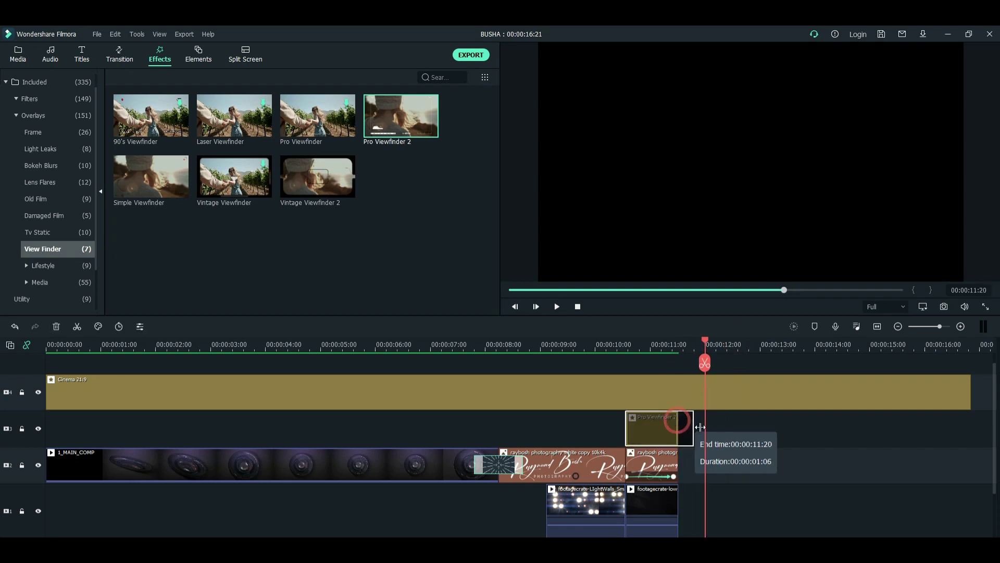
drag(679, 457, 704, 457)
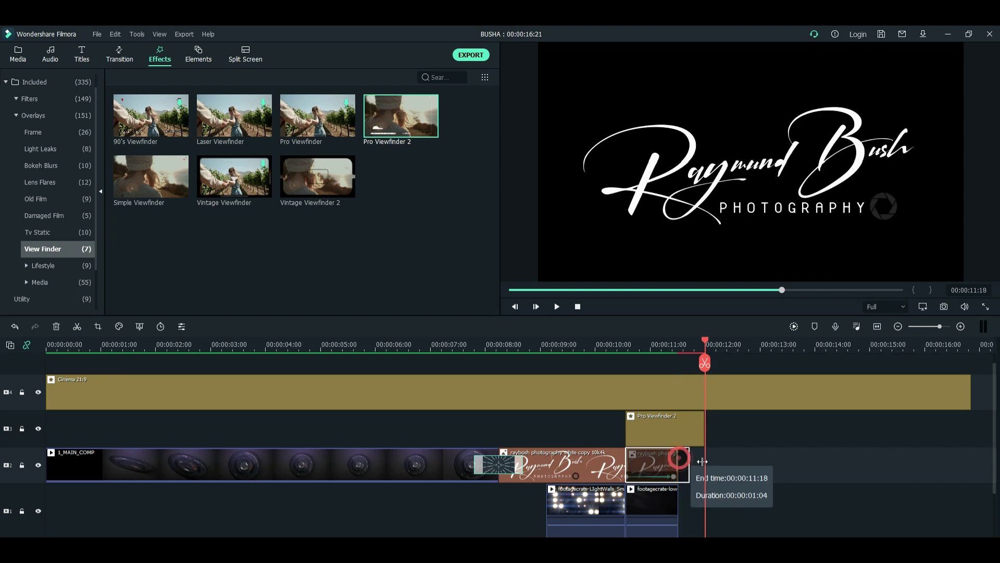
click(679, 496)
mouse_move(680, 496)
mouse_down()
mouse_move(704, 497)
mouse_move(703, 477)
mouse_up()
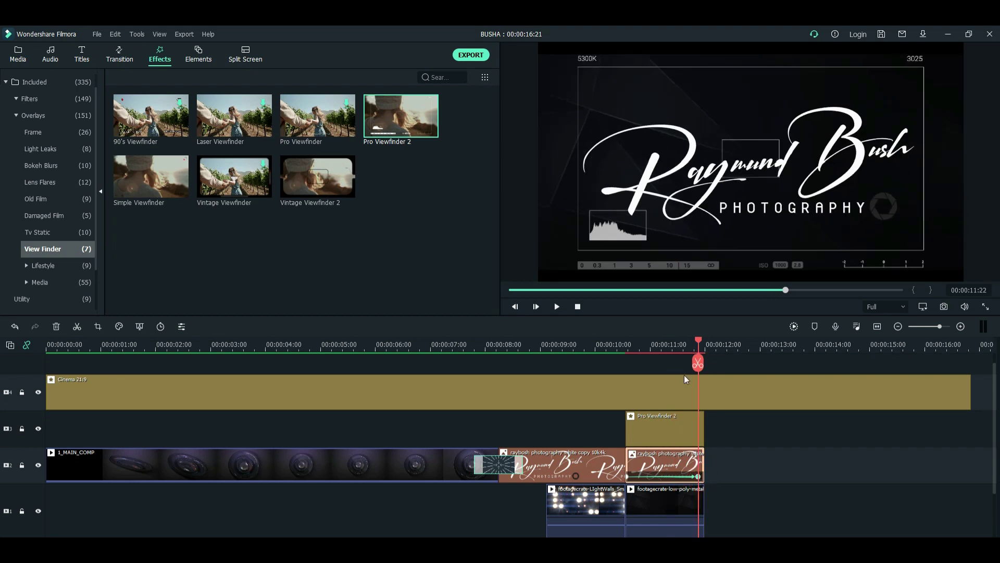
drag(698, 342, 695, 352)
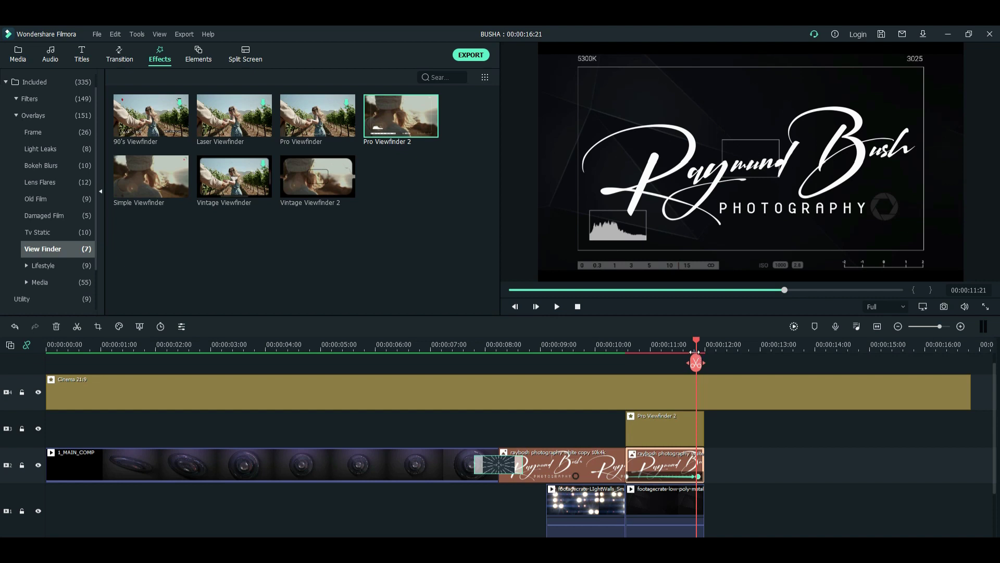
Snapshot the final logo frame and place Snapshot_215 right after the raybosh logo clip.
click(943, 307)
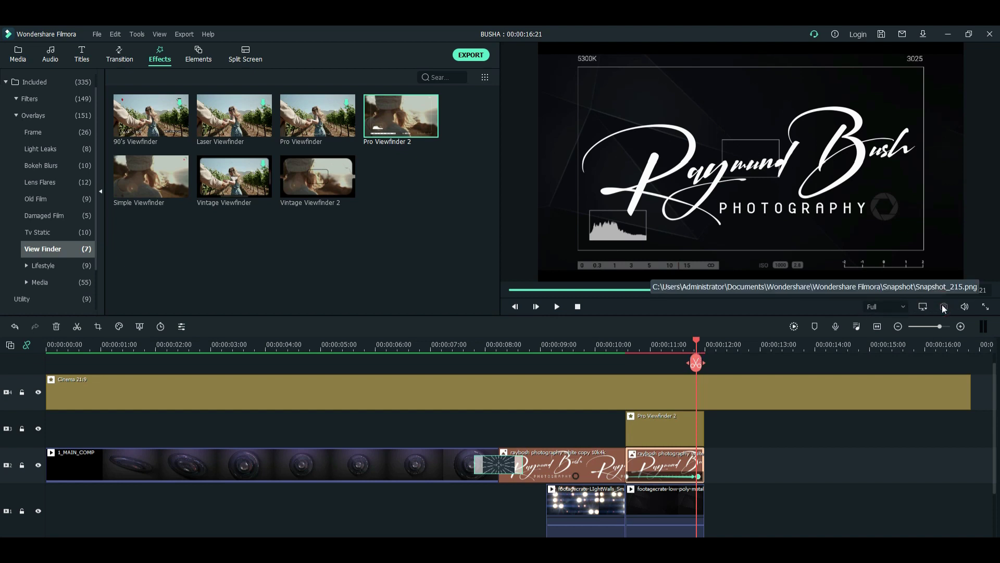
mouse_move(150, 237)
mouse_down()
mouse_move(708, 442)
mouse_move(725, 458)
mouse_up()
click(898, 326)
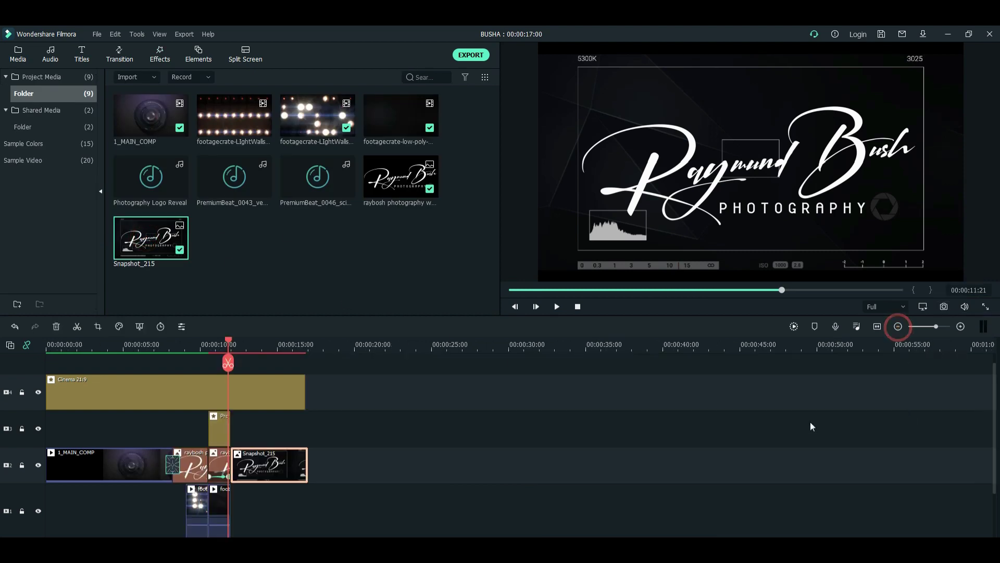
click(877, 326)
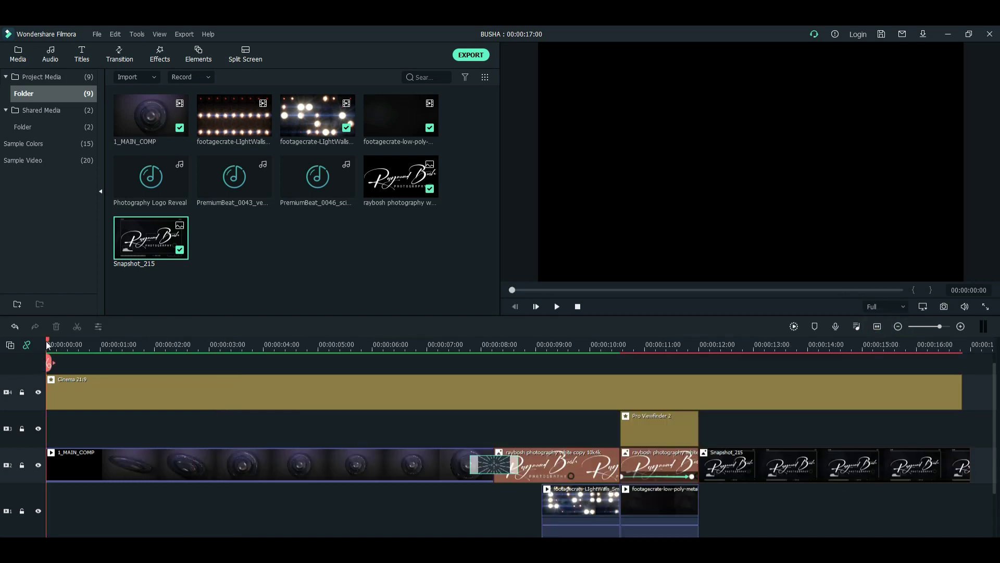
mouse_move(47, 344)
mouse_down()
mouse_move(646, 433)
mouse_move(702, 451)
mouse_up()
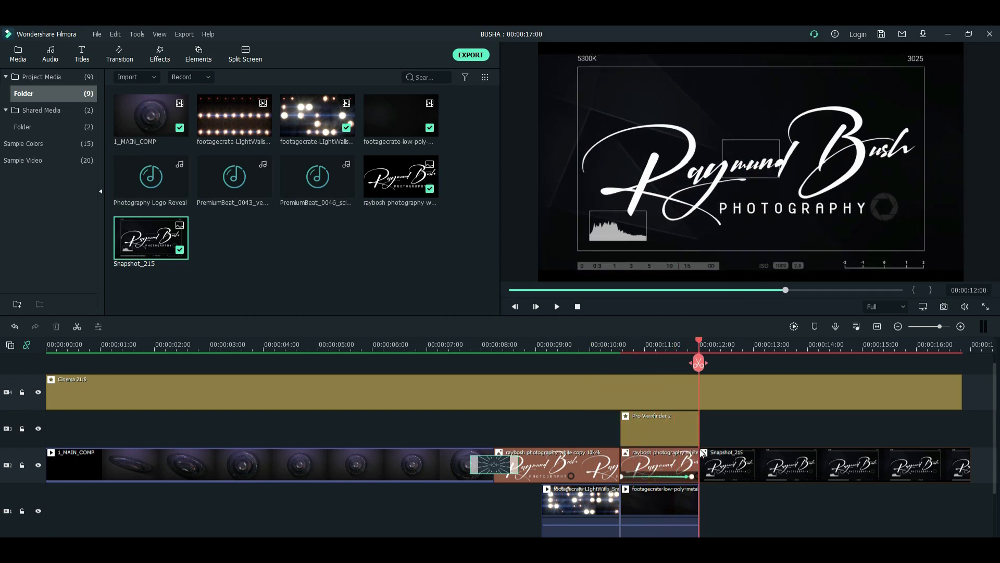
key(Right)
Add a Flash transition between the raybosh logo clip and Snapshot_215, then preview it.
mouse_move(312, 191)
click(124, 59)
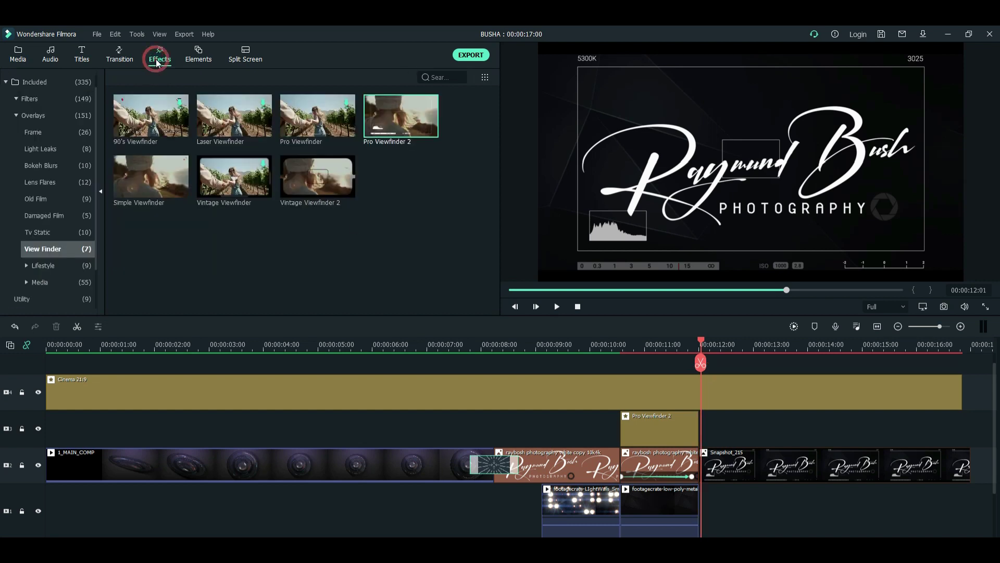
mouse_move(217, 123)
mouse_down()
mouse_move(697, 462)
mouse_move(674, 467)
mouse_move(683, 463)
mouse_up()
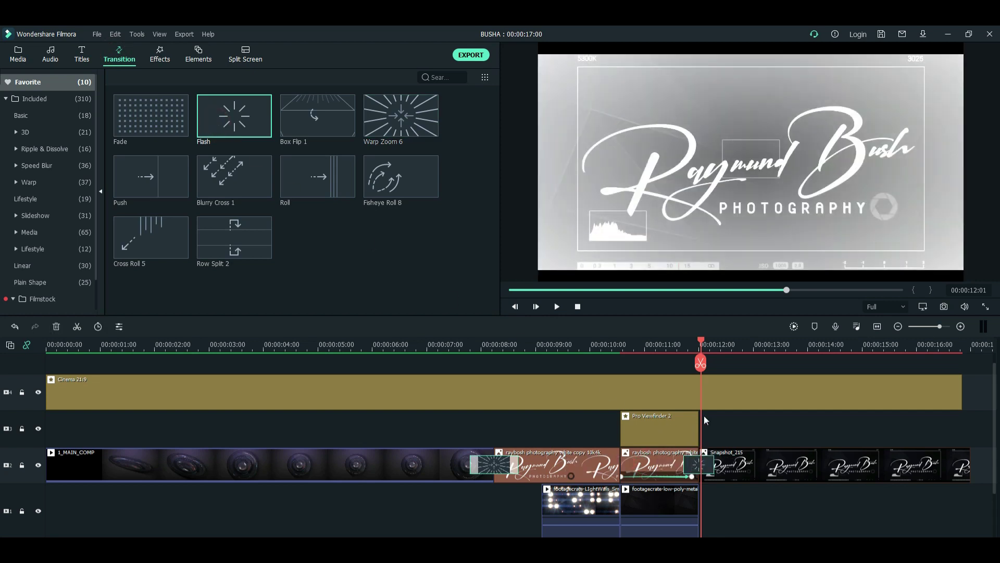
drag(701, 346, 687, 348)
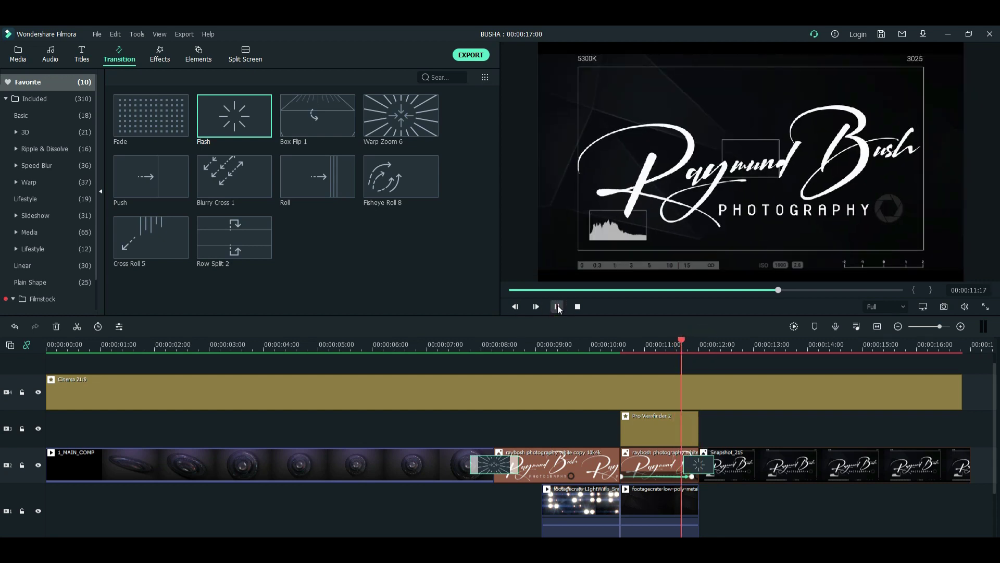
click(557, 306)
Shorten Snapshot_215 to end around 13:03 and replay the reveal from 8:23.
drag(965, 463, 755, 472)
drag(756, 342, 627, 362)
click(532, 363)
click(556, 307)
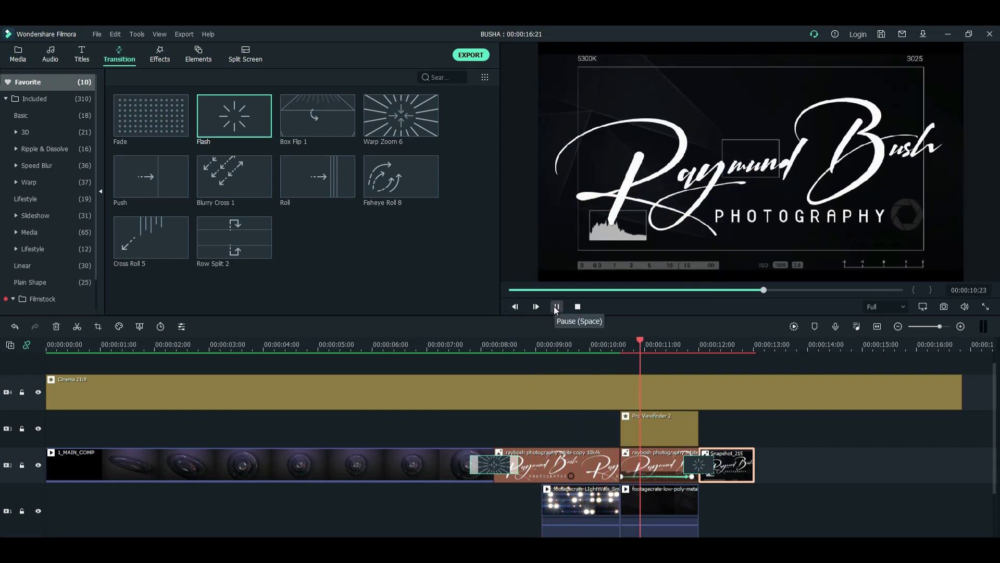
key(space)
Render a preview, play the whole project, and park the playhead at 12:24.
click(577, 307)
click(793, 326)
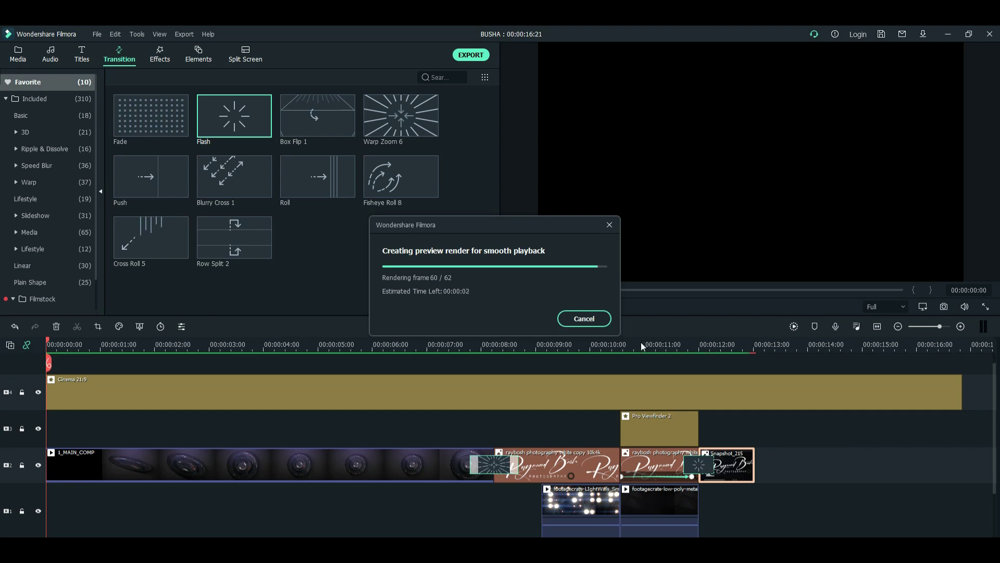
click(558, 306)
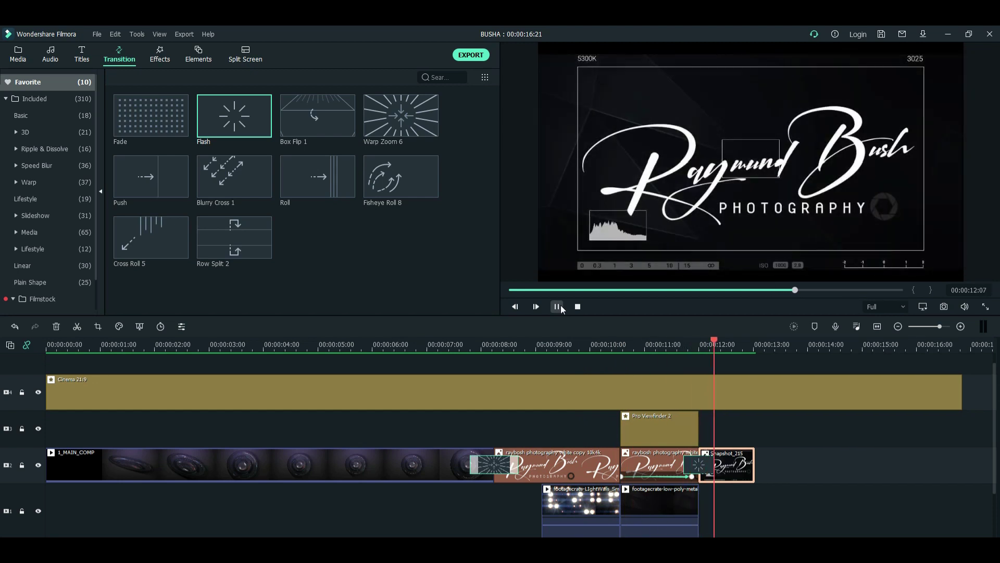
click(557, 306)
drag(776, 340, 753, 352)
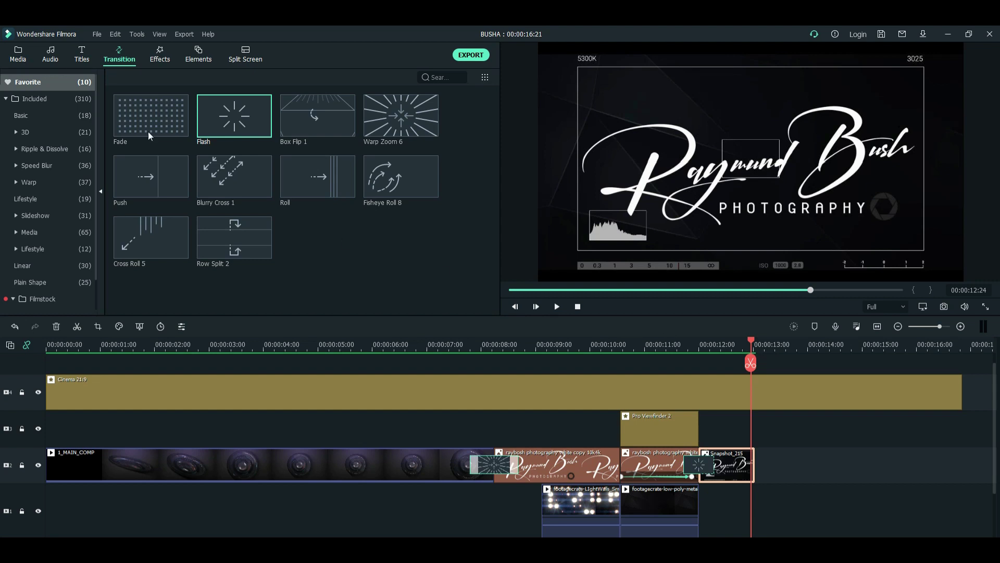
Add a second Snapshot_215 after the first still, fit the timeline, and scrub the logo reveal.
click(16, 54)
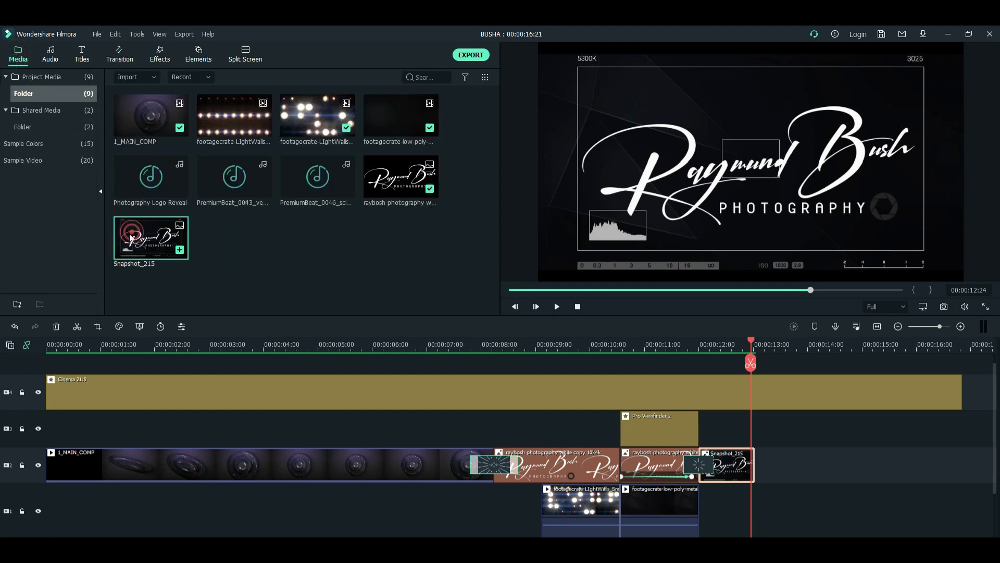
drag(629, 407, 764, 466)
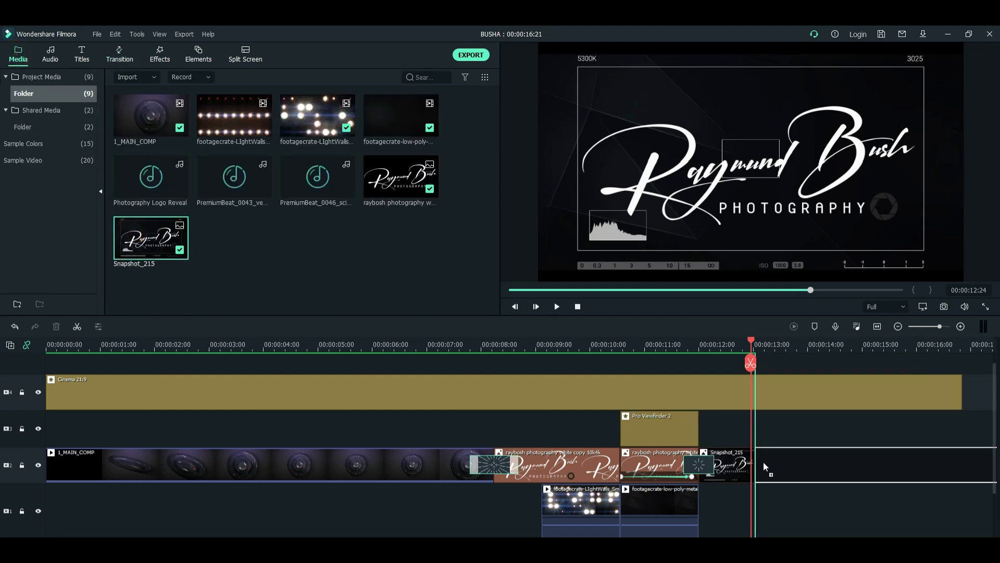
click(897, 326)
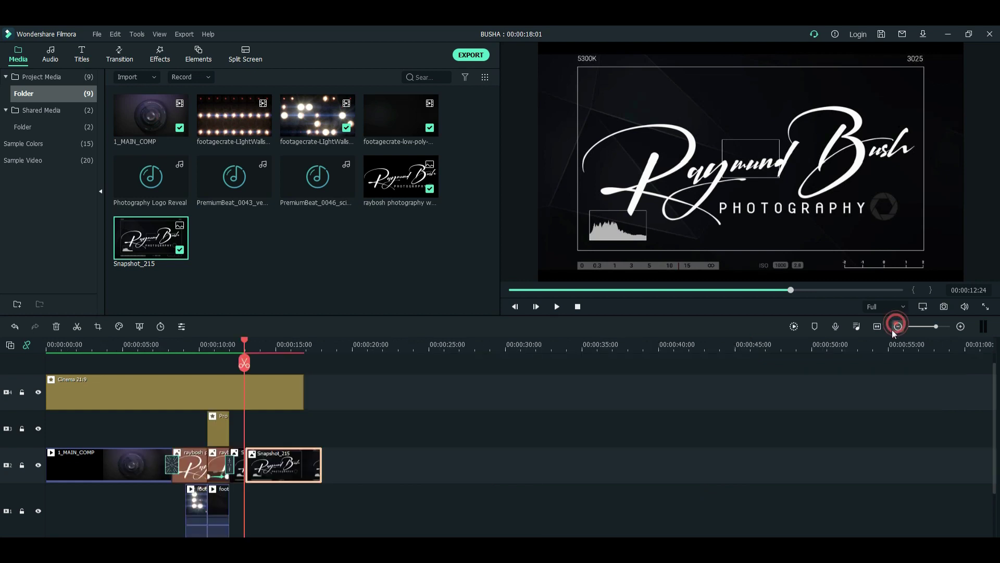
click(882, 326)
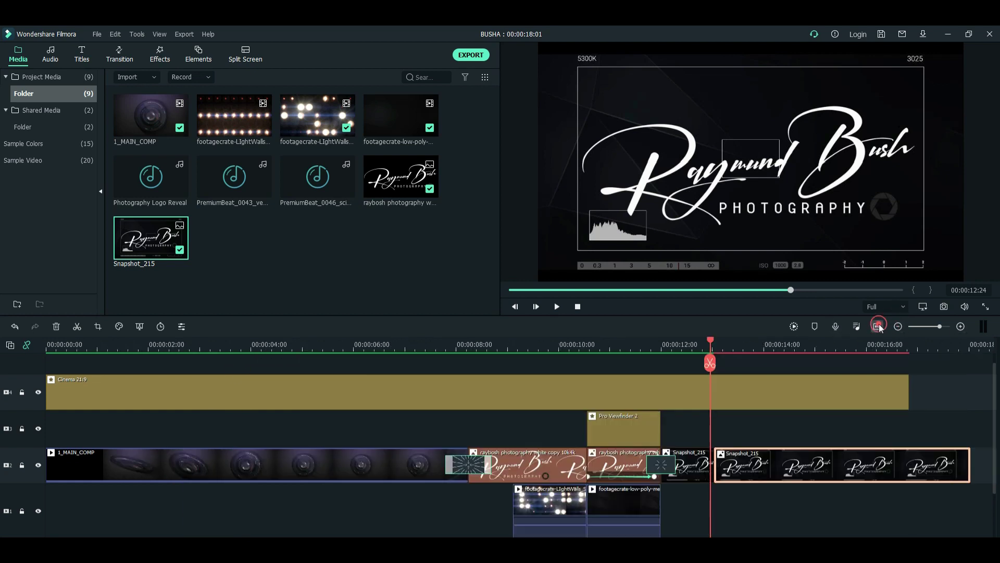
mouse_move(713, 347)
mouse_down()
mouse_move(630, 347)
mouse_move(711, 368)
mouse_move(790, 369)
mouse_up()
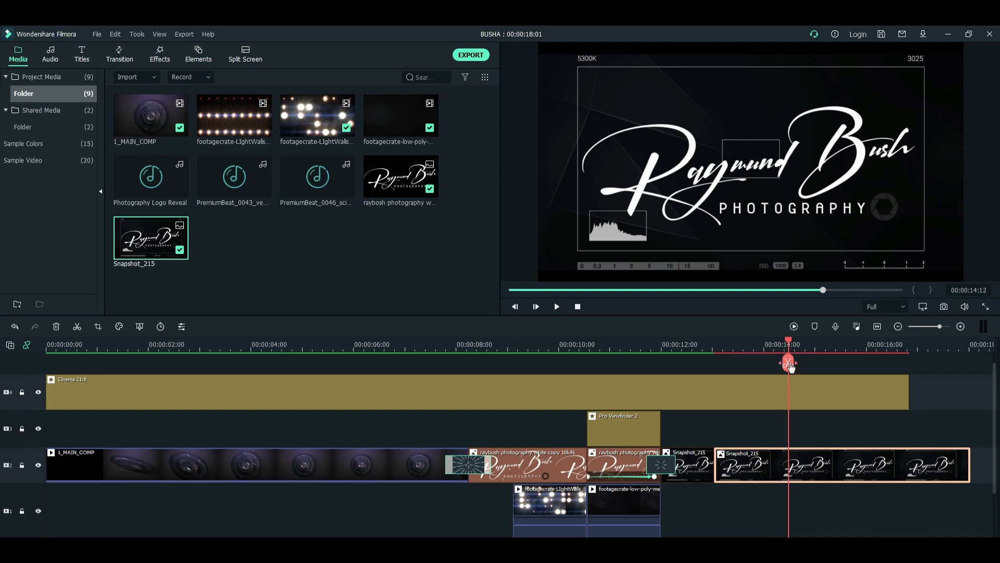
Split Snapshot_215 at 14:12 and give the middle piece the Fade Out preset animation.
click(789, 365)
click(764, 448)
double_click(764, 451)
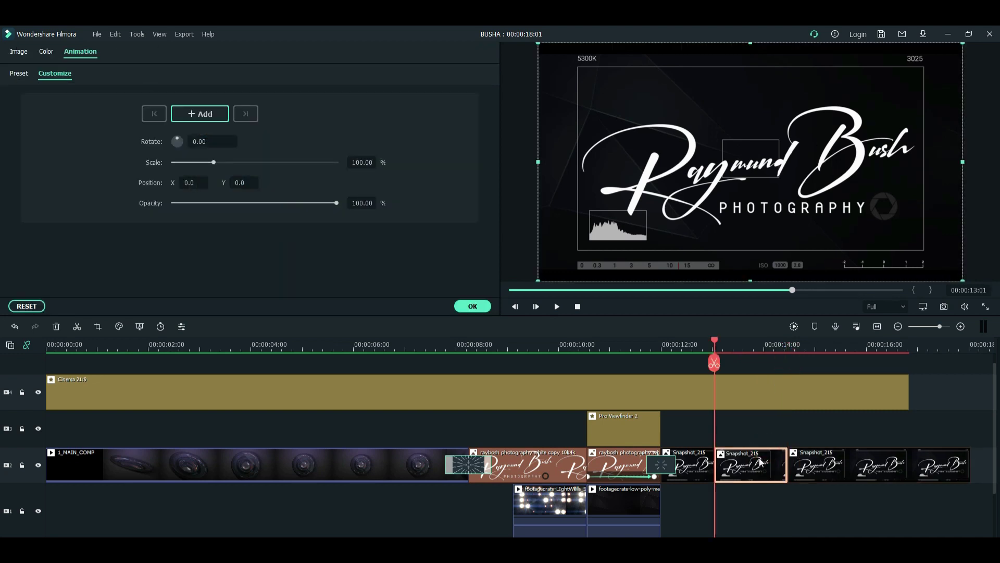
click(46, 51)
click(80, 52)
click(46, 52)
click(79, 52)
click(19, 74)
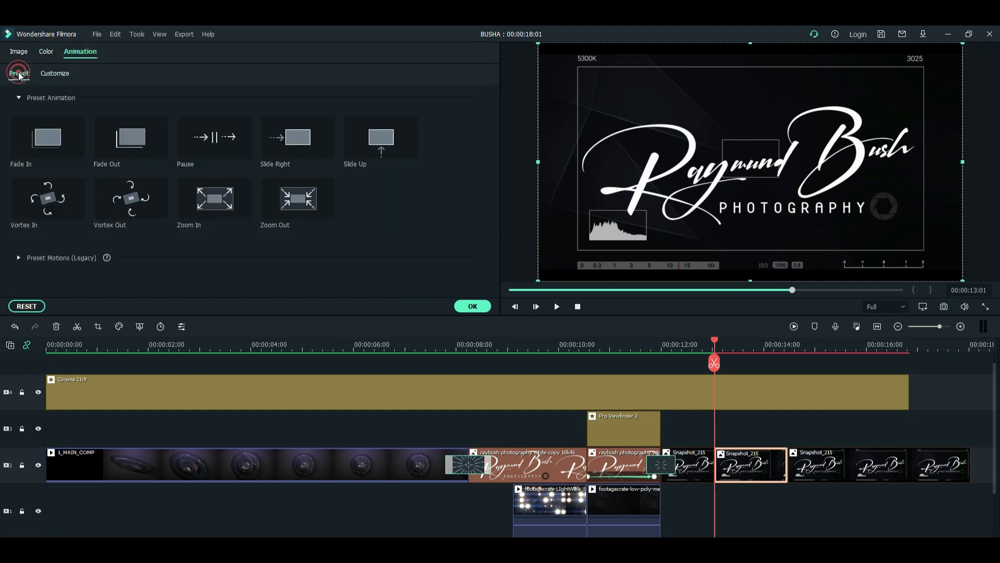
click(122, 150)
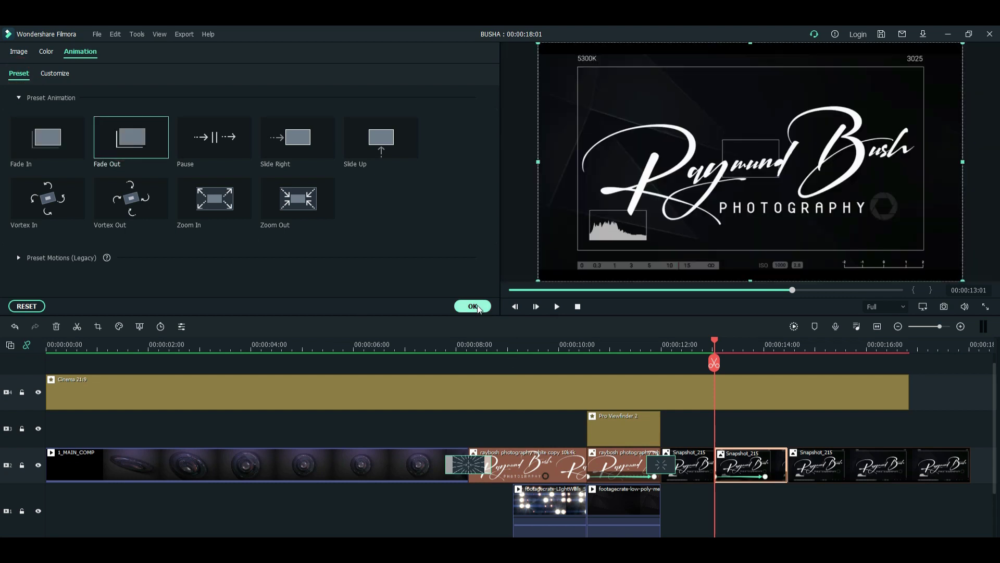
click(476, 305)
Trim the last snapshot piece so it ends at 16:21.
drag(715, 342, 800, 356)
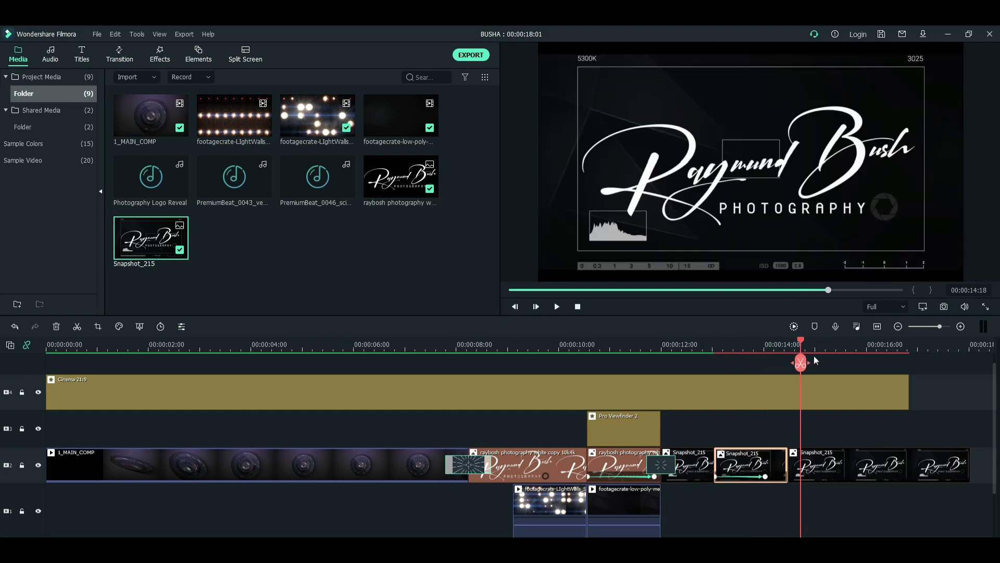
drag(799, 355, 908, 377)
drag(966, 465, 908, 465)
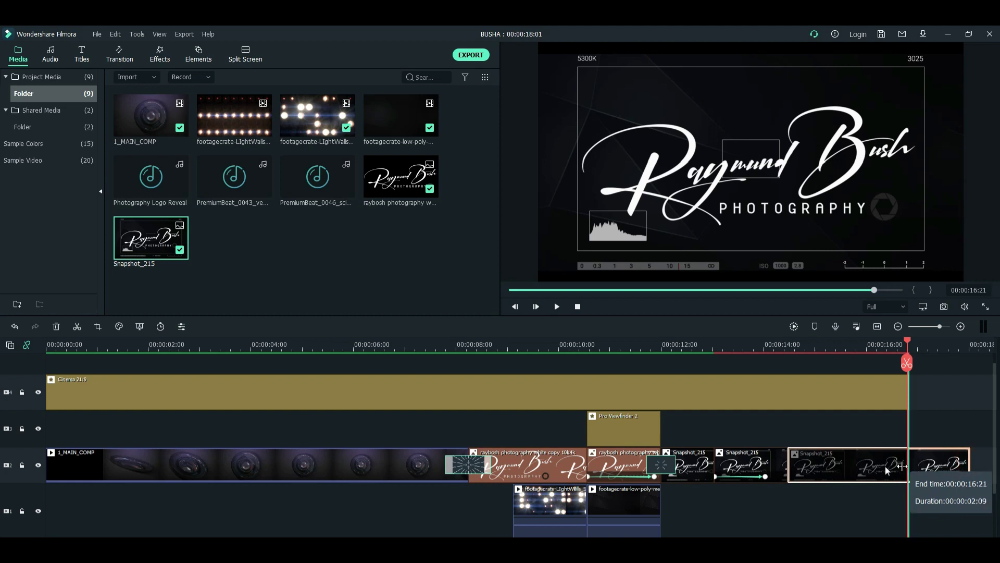
Grade the last snapshot piece with the Warm Film 3D LUT.
double_click(854, 465)
click(16, 51)
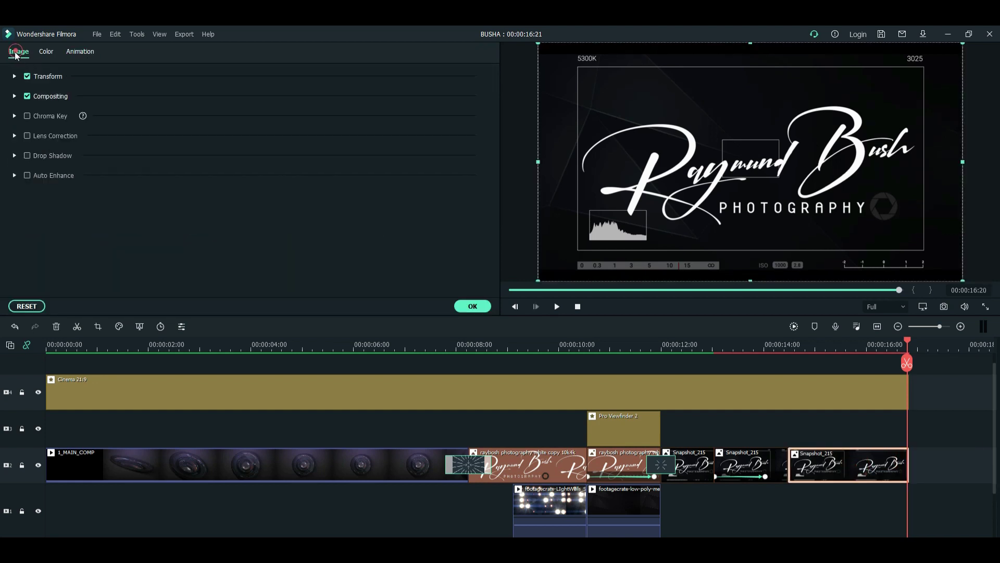
click(46, 52)
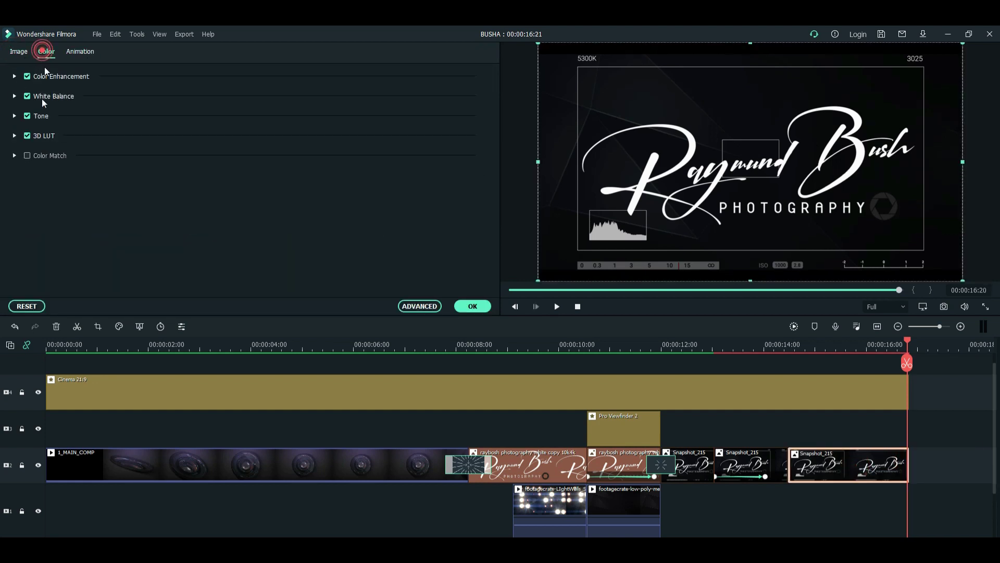
click(14, 136)
click(191, 165)
scroll(215, 271, down, 3)
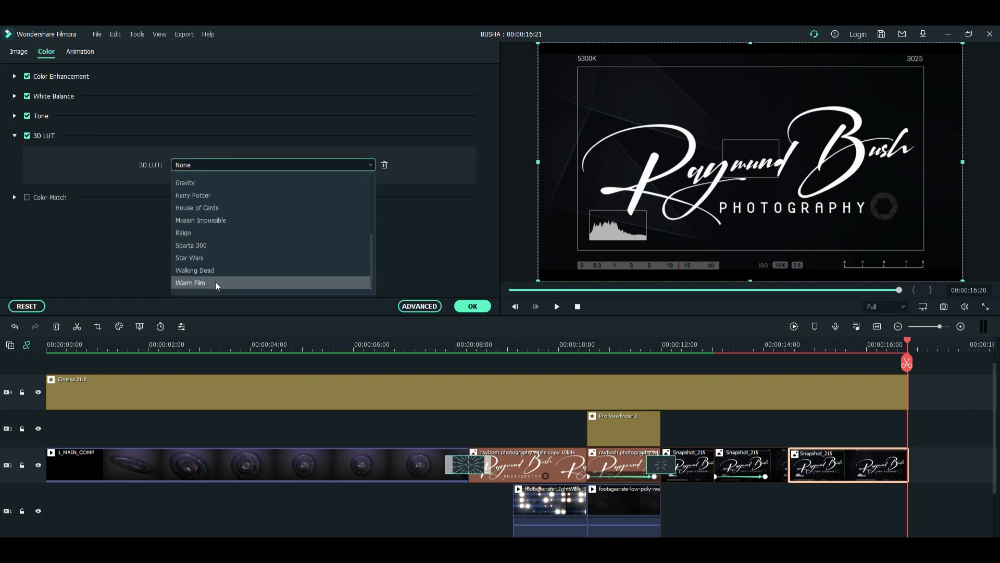
click(215, 283)
click(458, 307)
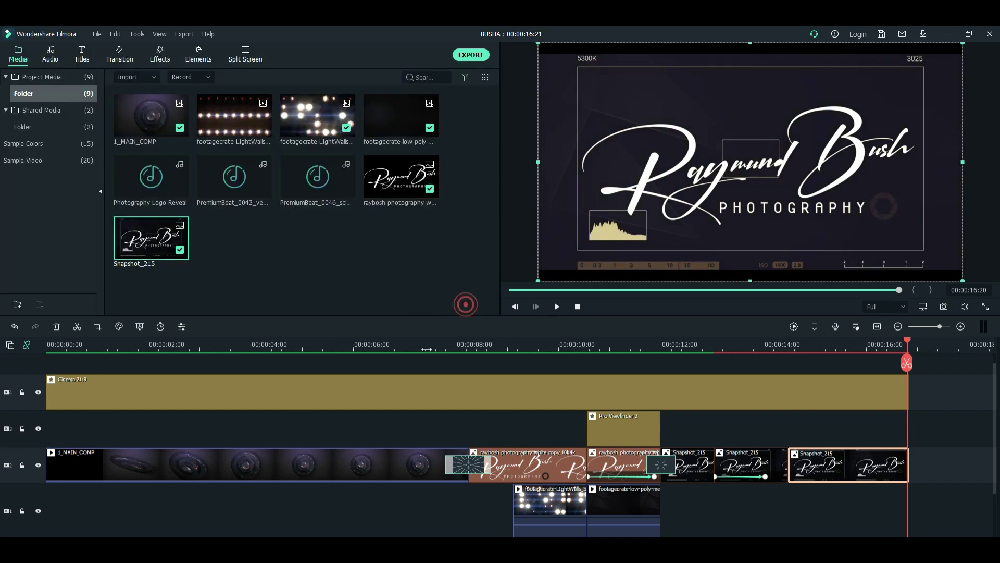
Find the Walking Dead 3D LUT for the 1_MAIN_COMP lens footage's colour grade.
double_click(342, 467)
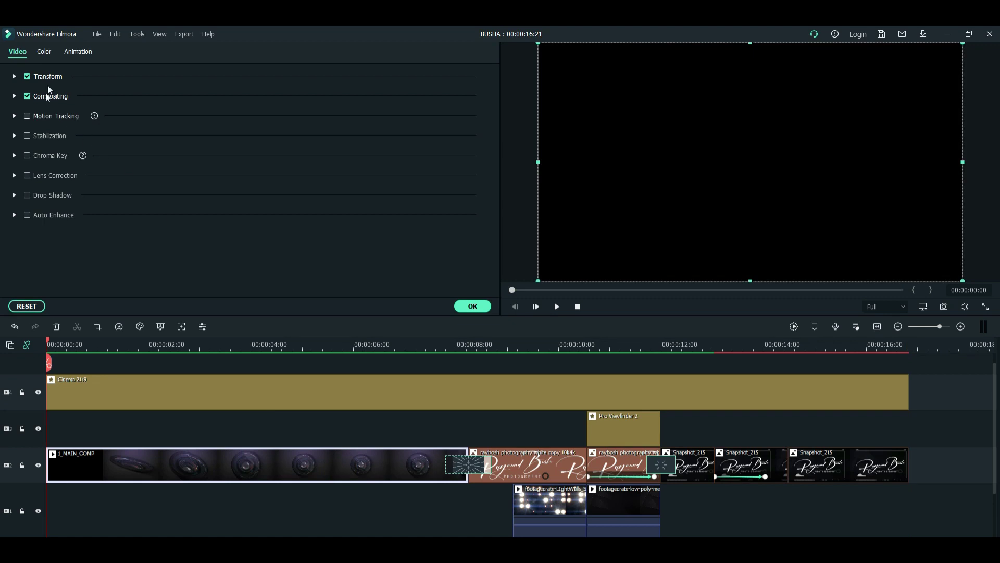
click(45, 52)
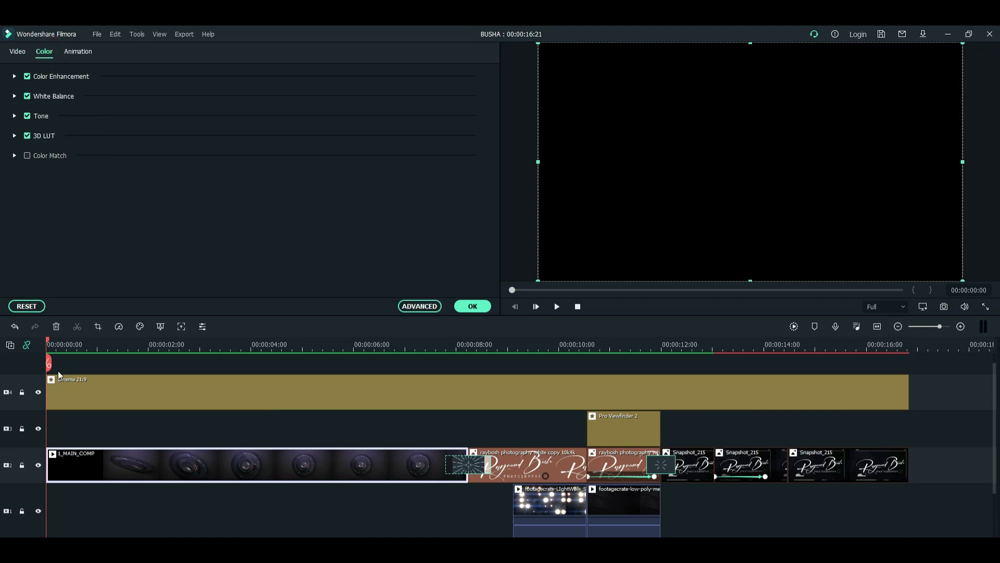
drag(51, 349, 216, 373)
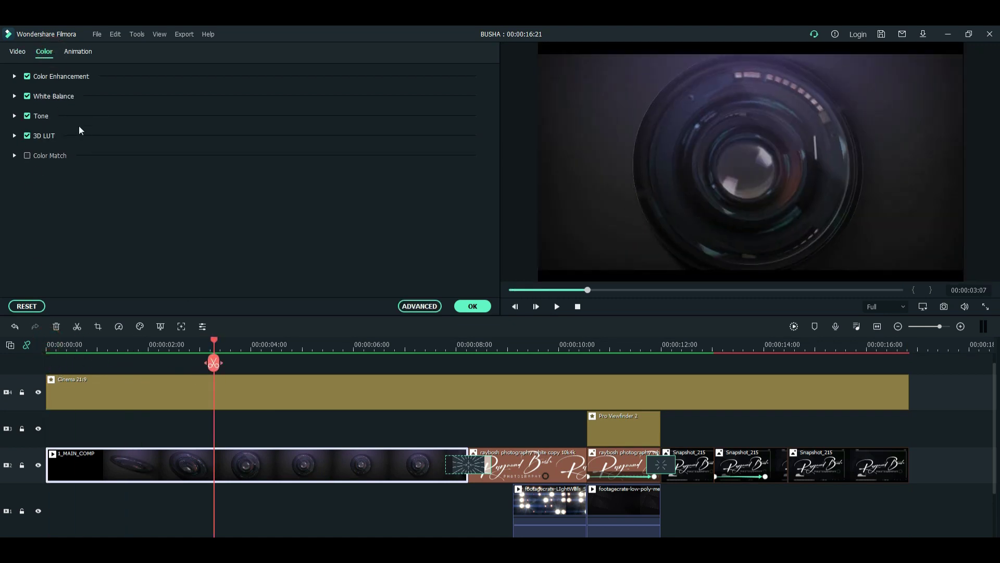
click(56, 136)
click(215, 165)
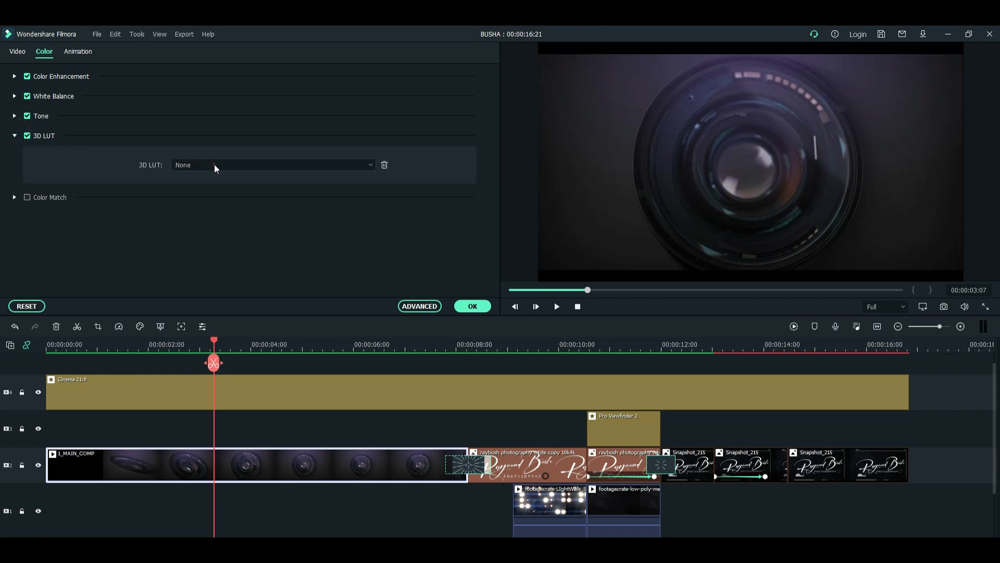
scroll(214, 164, down, 1)
scroll(214, 164, down, 1)
scroll(214, 164, down, 1)
scroll(213, 164, down, 1)
scroll(214, 164, down, 1)
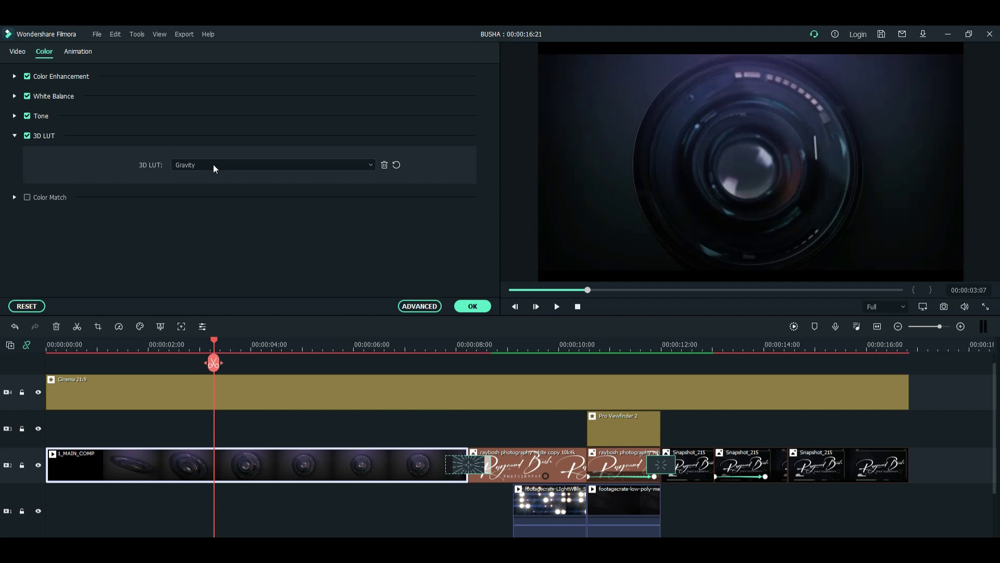
scroll(213, 165, down, 1)
scroll(213, 164, down, 1)
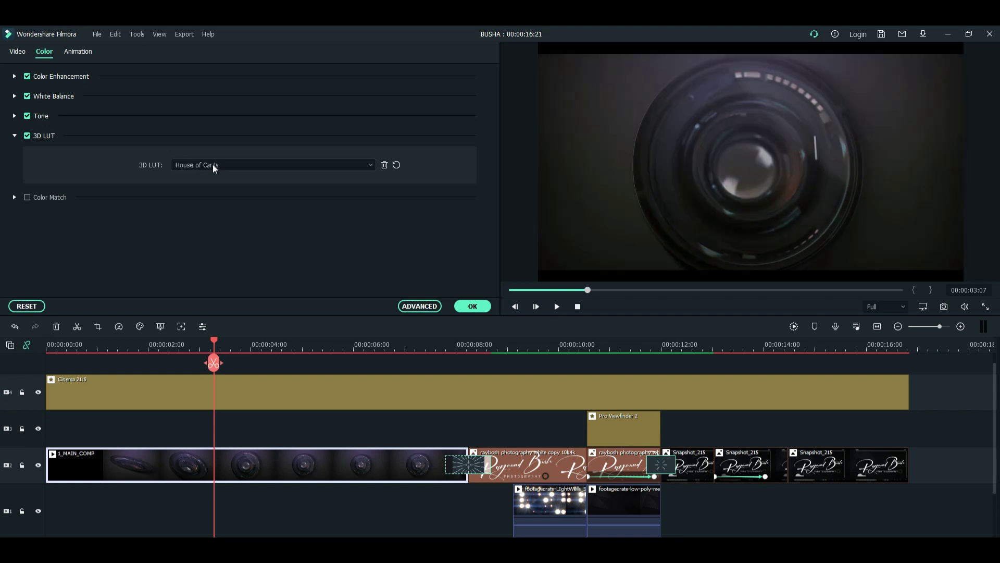
scroll(213, 164, down, 1)
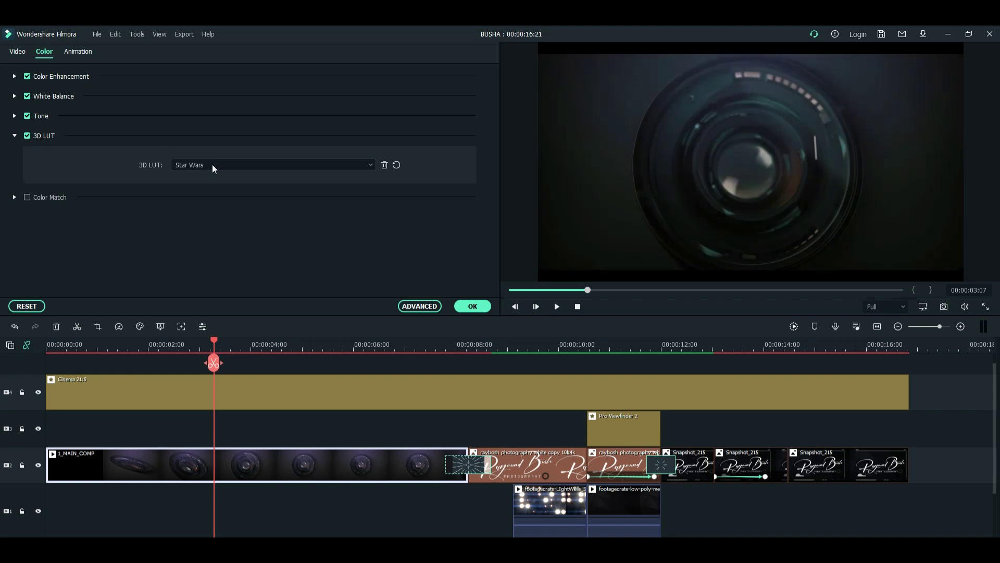
scroll(213, 165, down, 1)
scroll(211, 165, down, 1)
scroll(211, 164, up, 1)
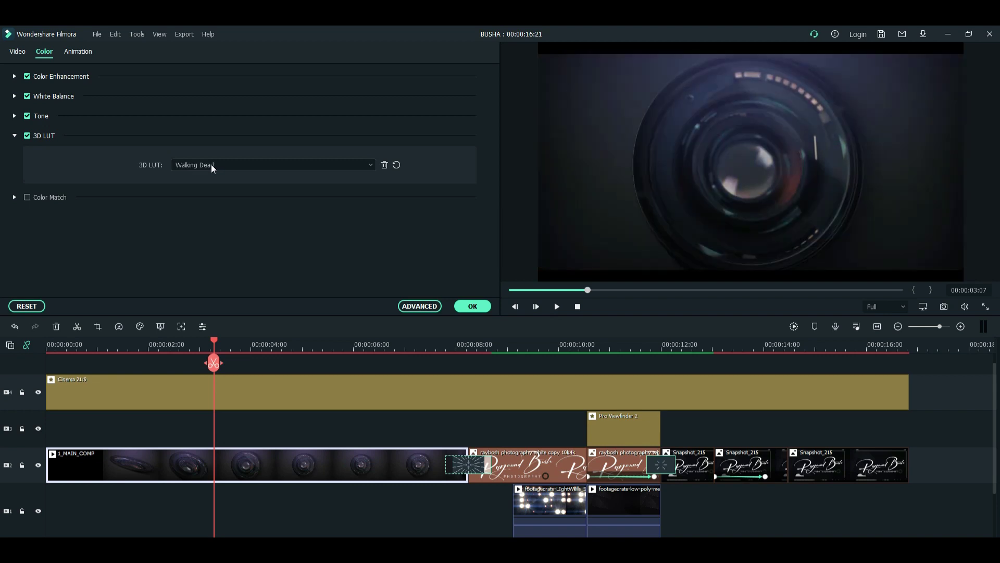
Confirm the Walking Dead grade, then render a fitted-timeline preview and play the 16:21 project.
click(472, 306)
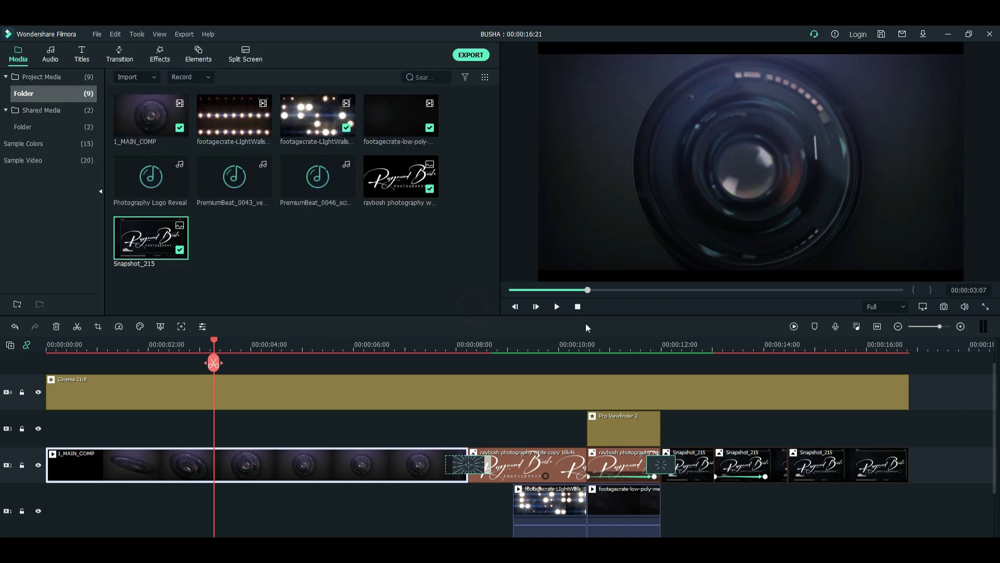
click(577, 306)
click(877, 326)
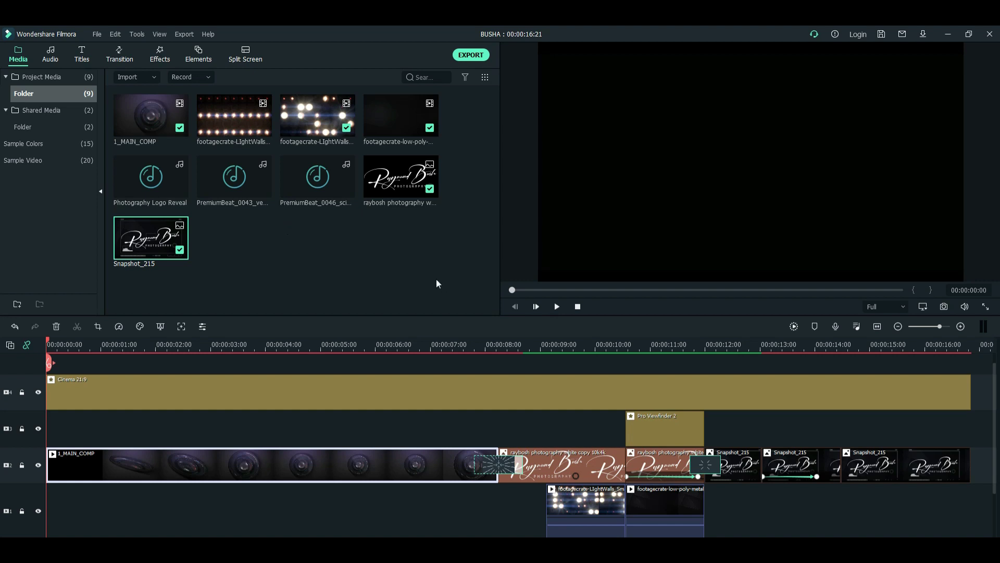
click(797, 325)
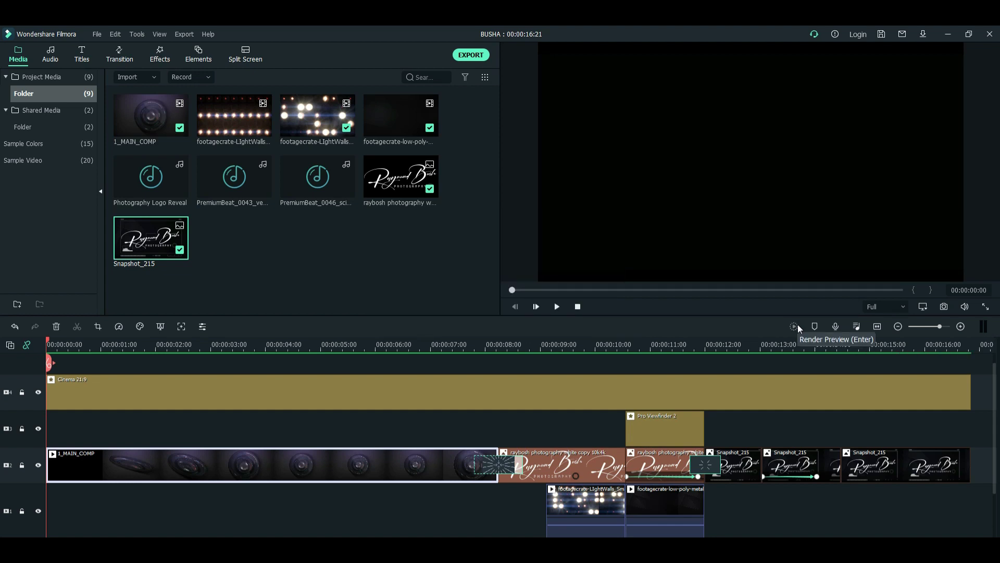
click(557, 307)
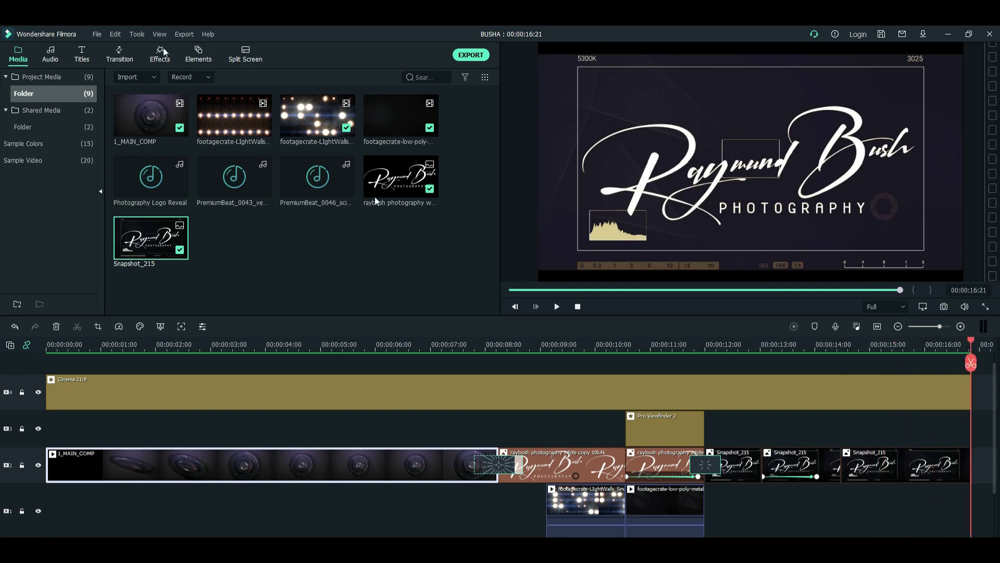
Save the project as a new file named busha2.
click(97, 33)
click(117, 149)
text(b)
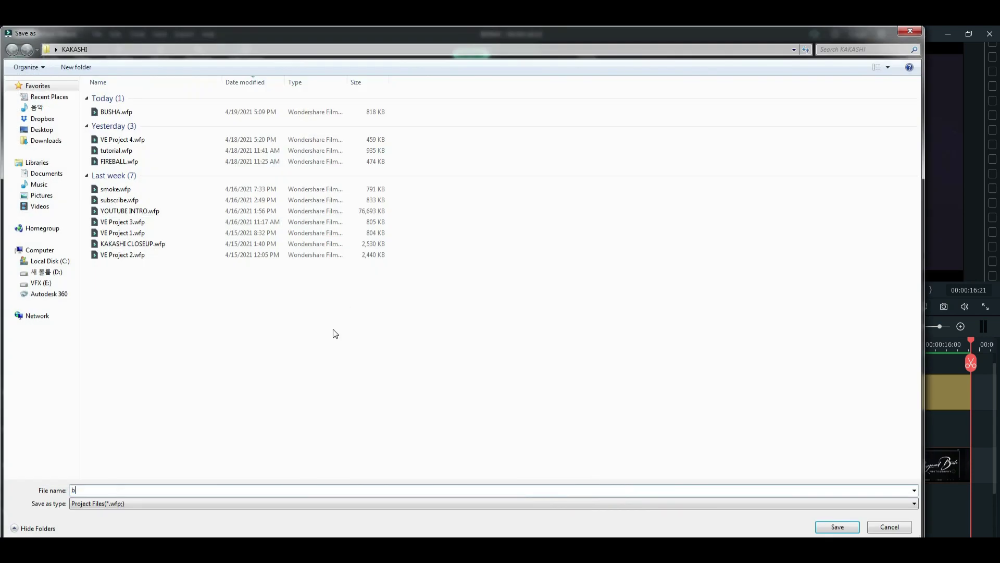
text(usha2)
click(834, 527)
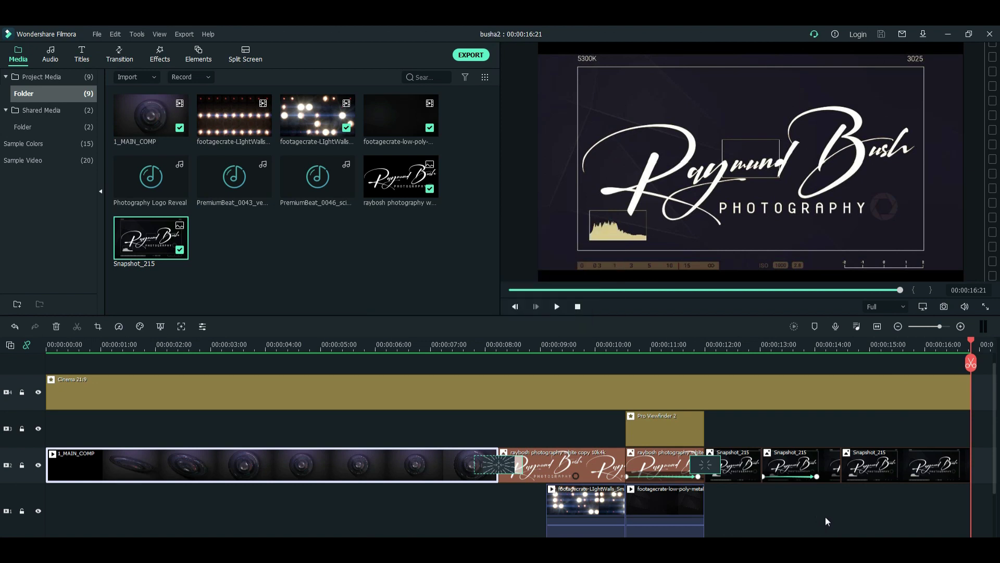
Select the Photography Logo Reveal music track and play the project from the start.
click(311, 290)
click(124, 183)
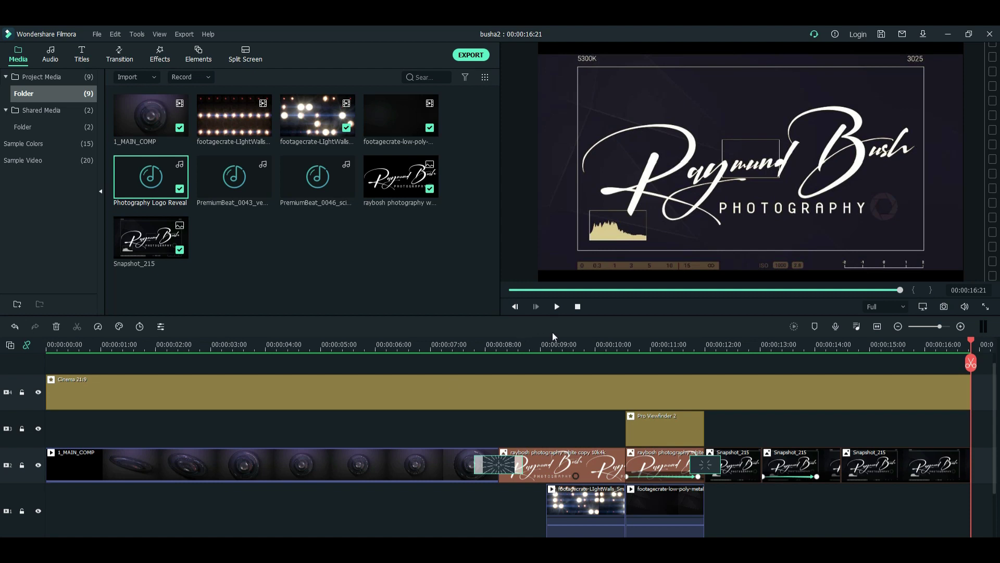
click(577, 307)
click(557, 307)
Preview the PremiumBeat_0043 sound effect and select a timeline clip.
click(329, 262)
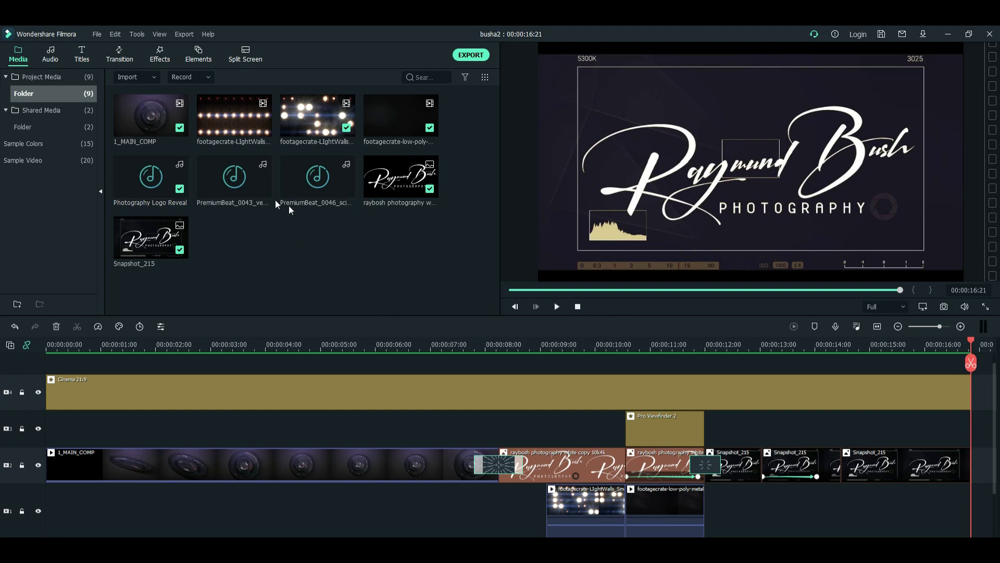
double_click(220, 189)
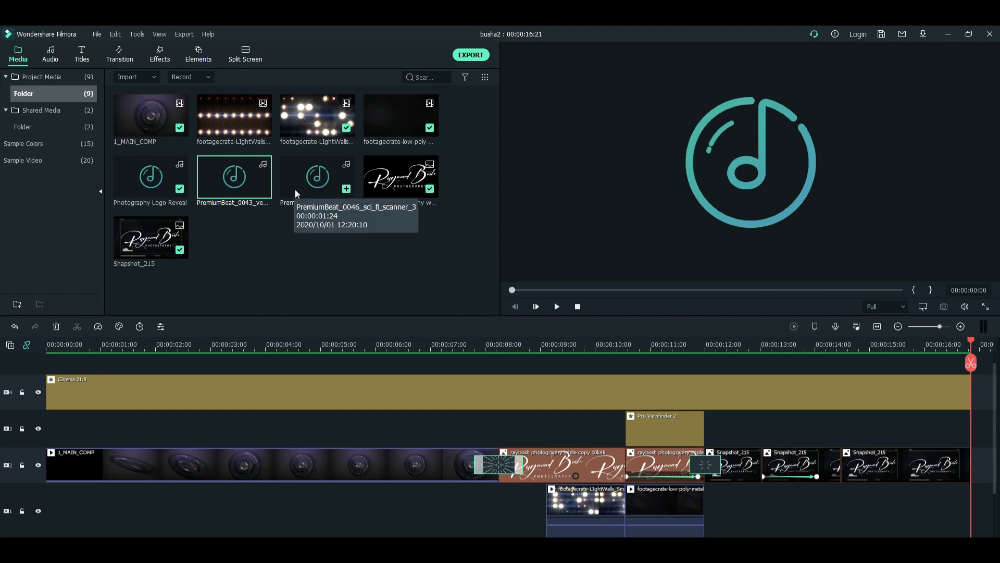
click(875, 527)
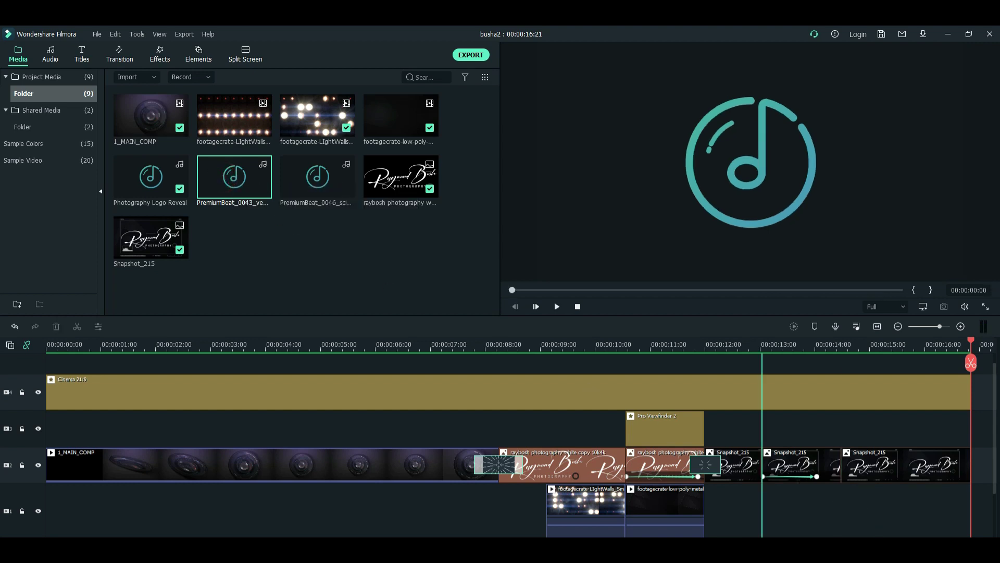
click(850, 478)
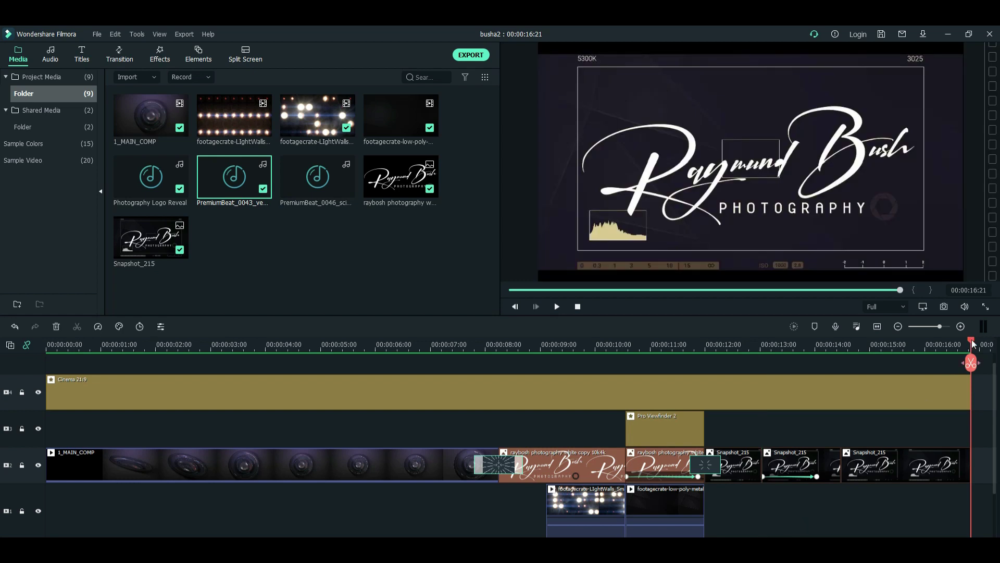
Replay the ending from 12:17 and again from 7 seconds, pausing at 09:13 and 12:17.
drag(973, 344, 745, 427)
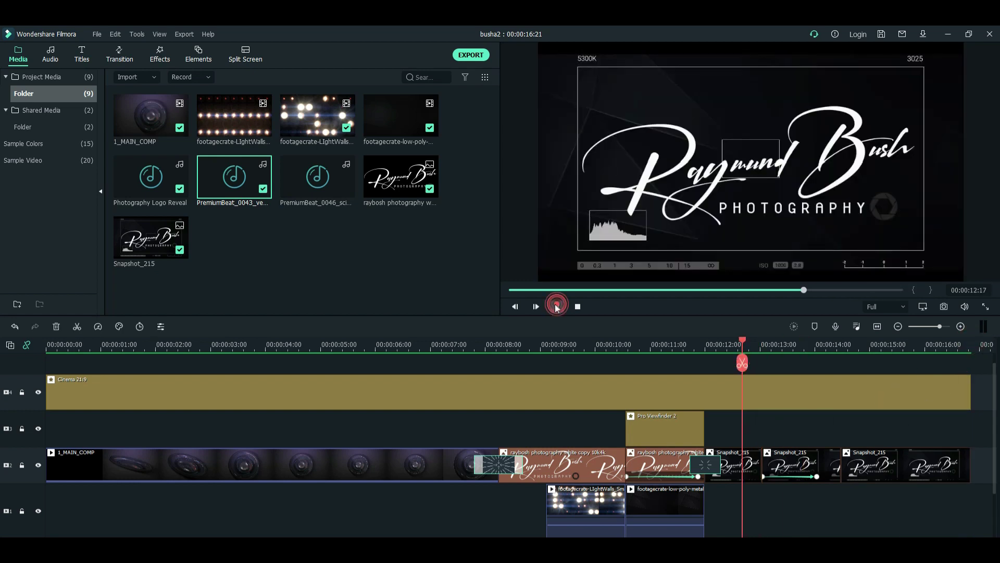
click(557, 306)
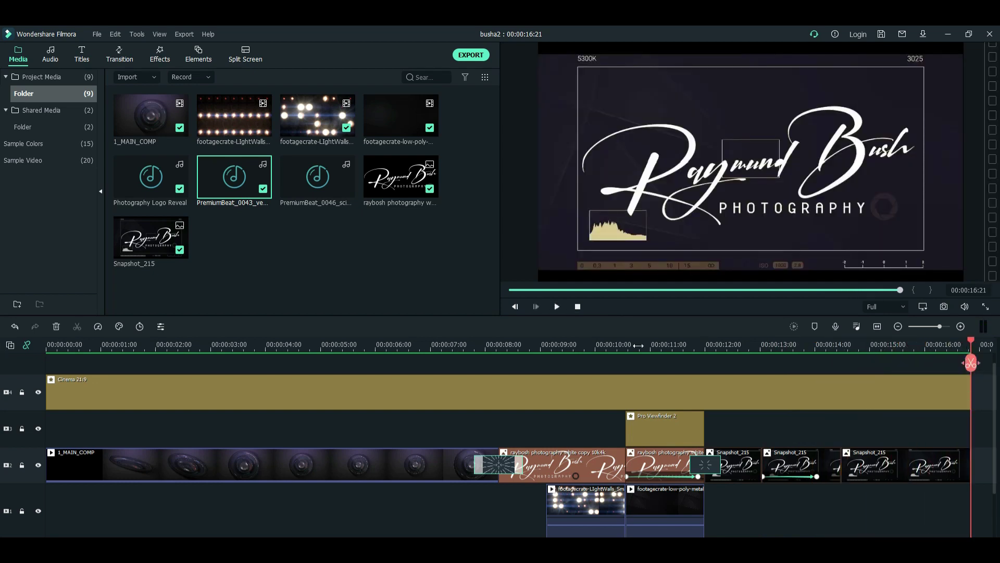
scroll(358, 315, down, 2)
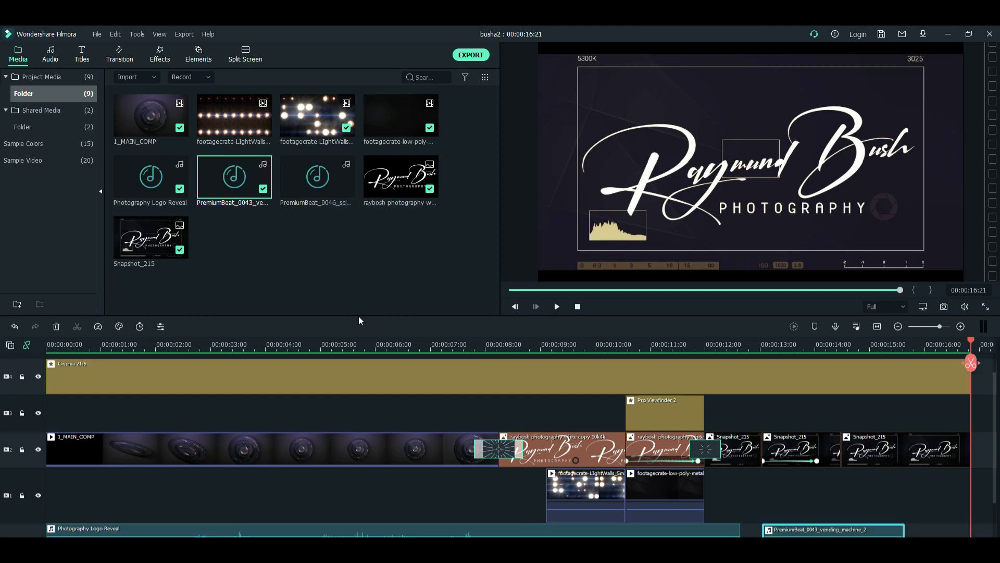
drag(972, 347, 439, 345)
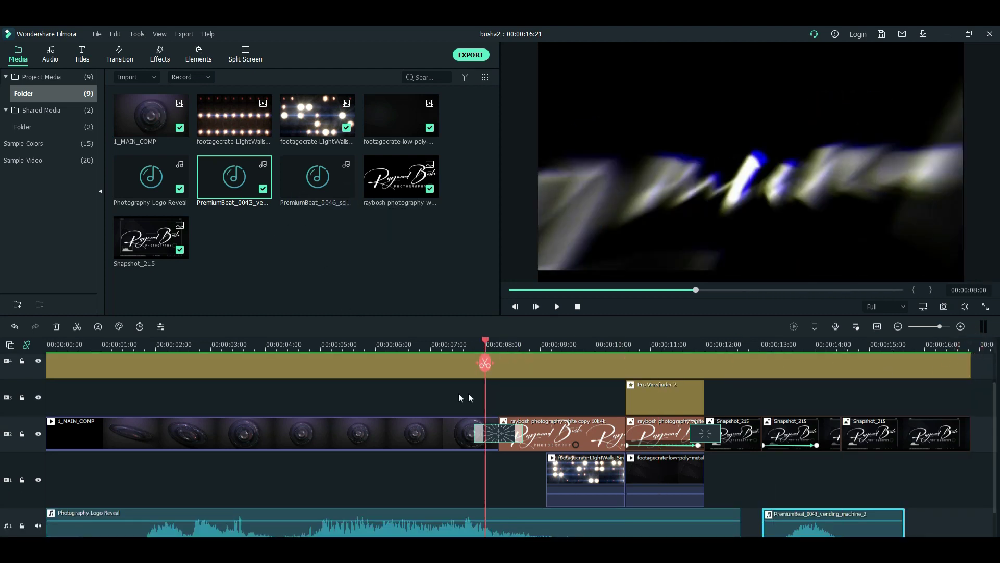
click(556, 307)
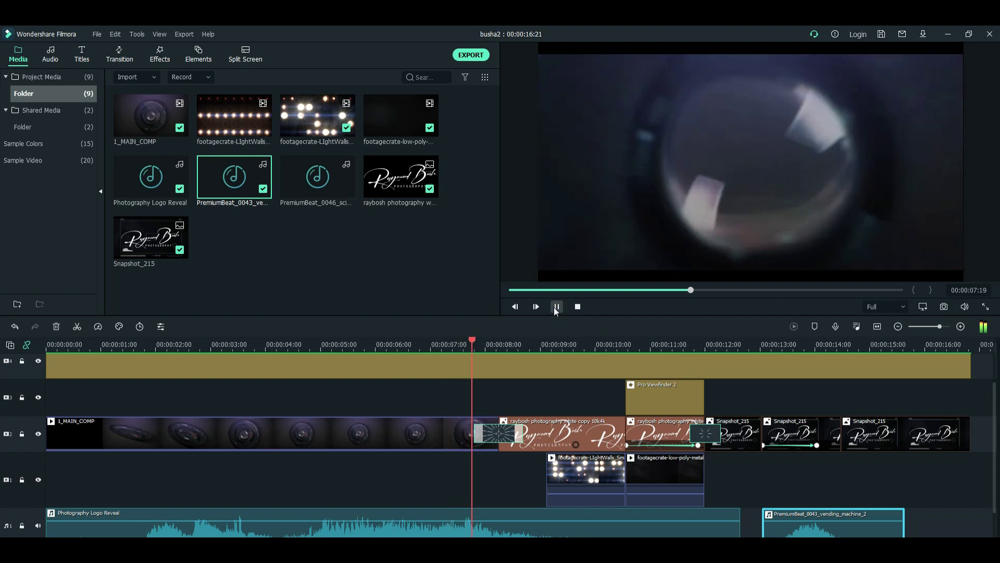
click(557, 307)
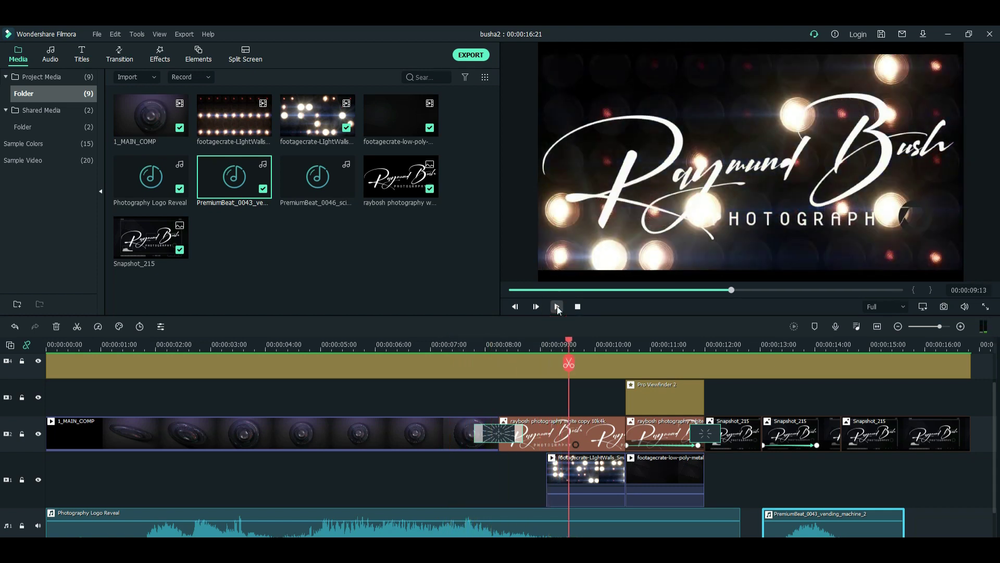
click(556, 306)
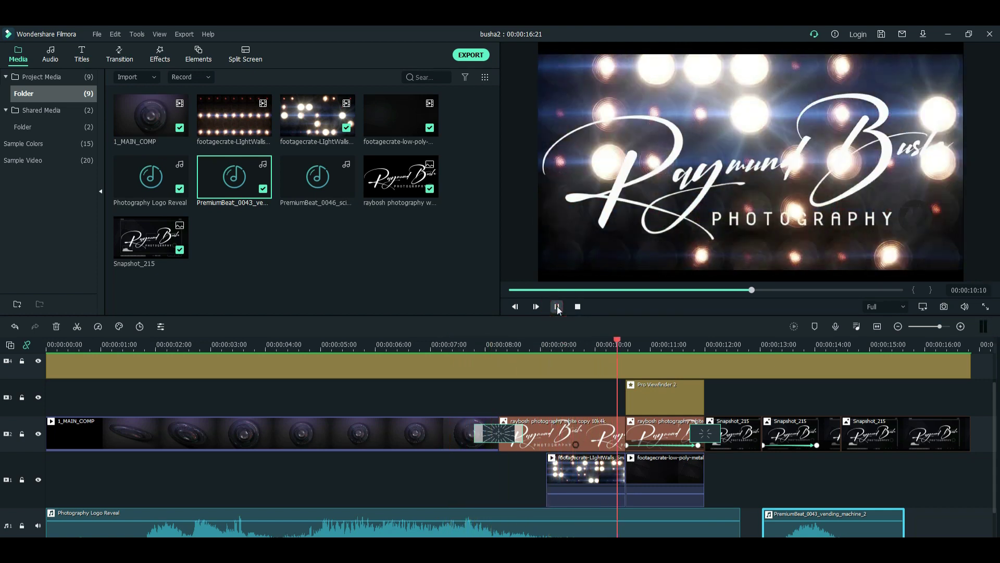
click(557, 306)
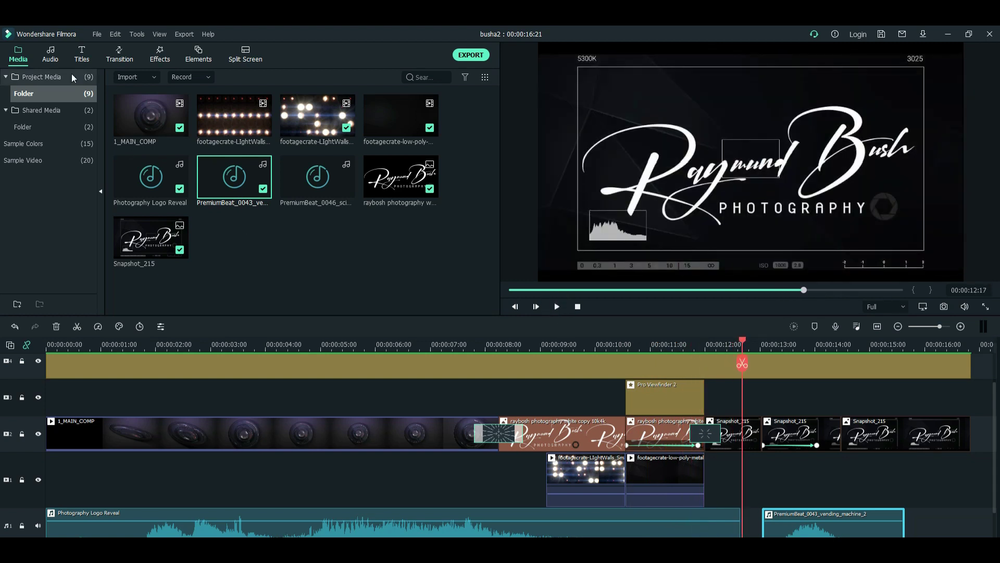
click(50, 59)
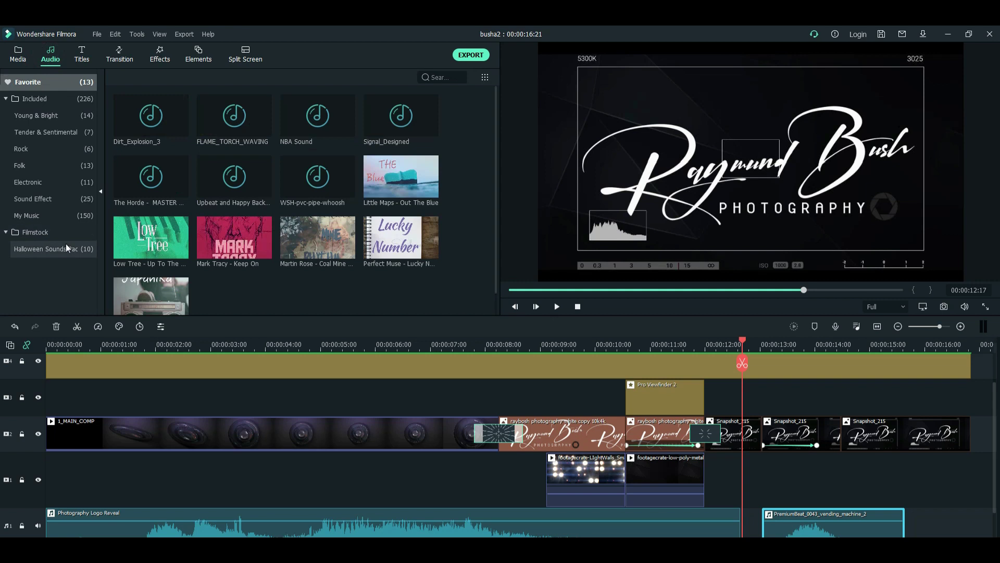
Place the Camera Snaps sound effect on audio track 2 at about 9 seconds.
click(56, 215)
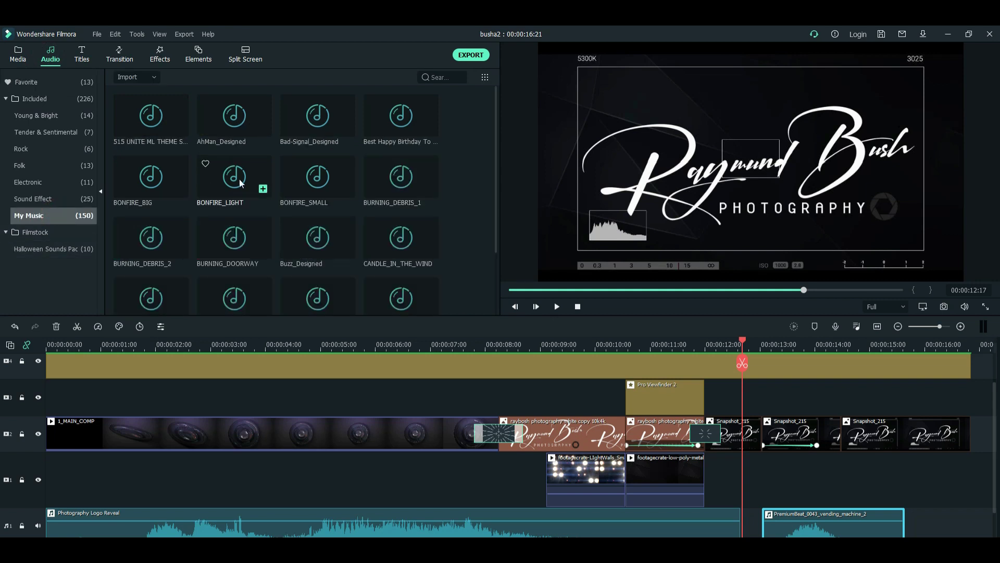
scroll(239, 182, down, 5)
click(45, 203)
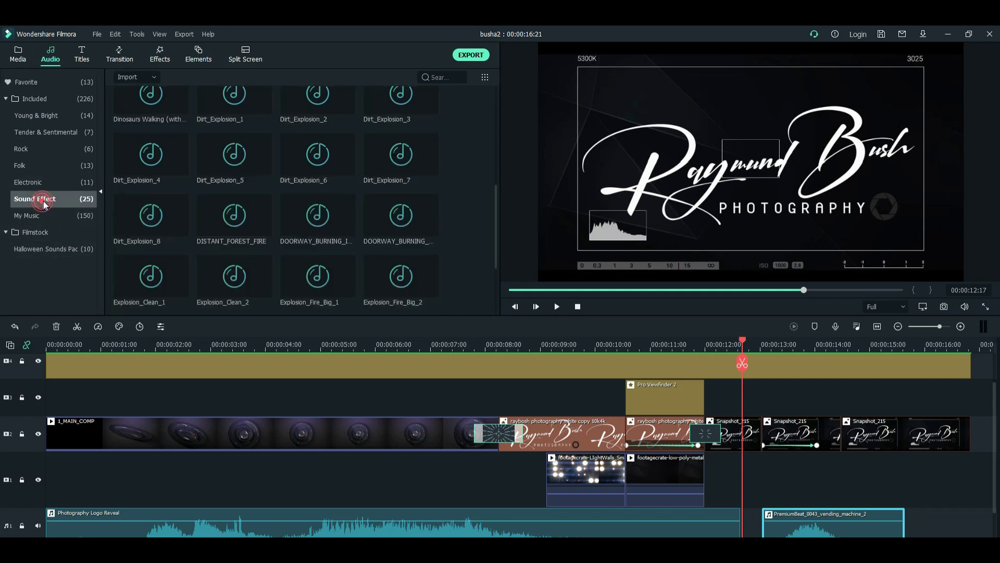
mouse_move(294, 136)
mouse_down()
mouse_move(547, 526)
mouse_move(572, 535)
mouse_up()
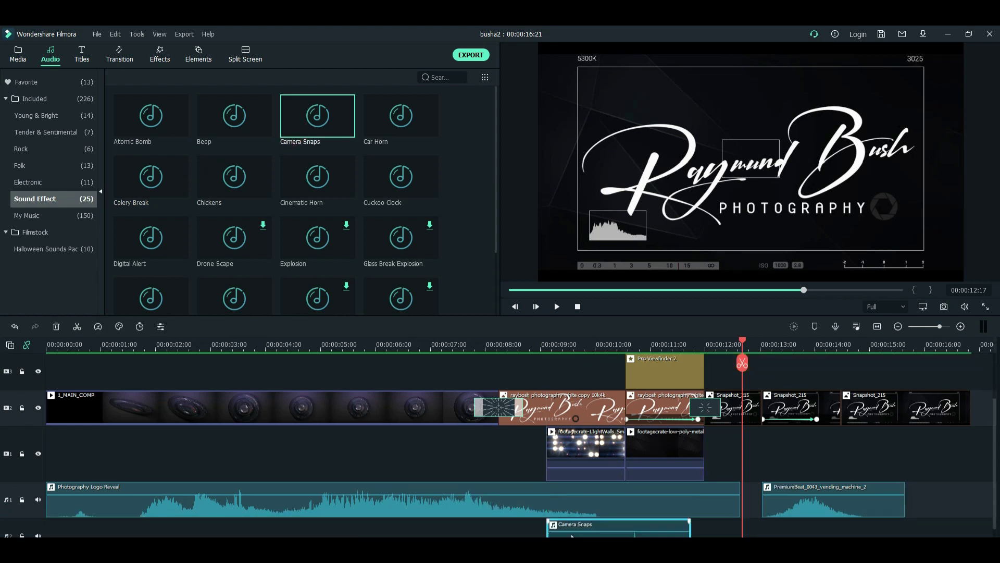
Speed the Camera Snaps clip up to 2x and return to 09:01.
right_click(569, 536)
key(Escape)
click(98, 326)
click(117, 373)
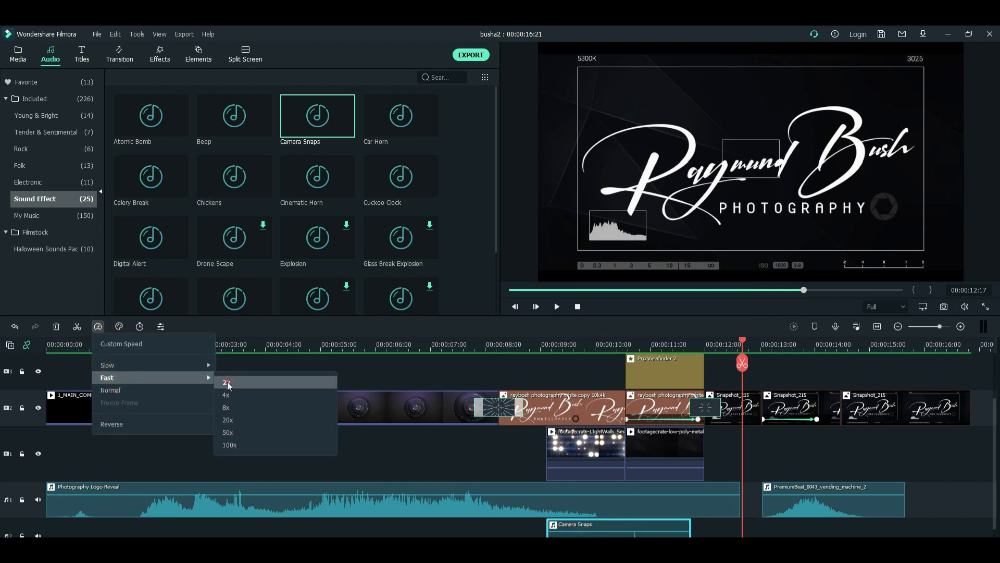
click(228, 383)
drag(745, 343, 542, 339)
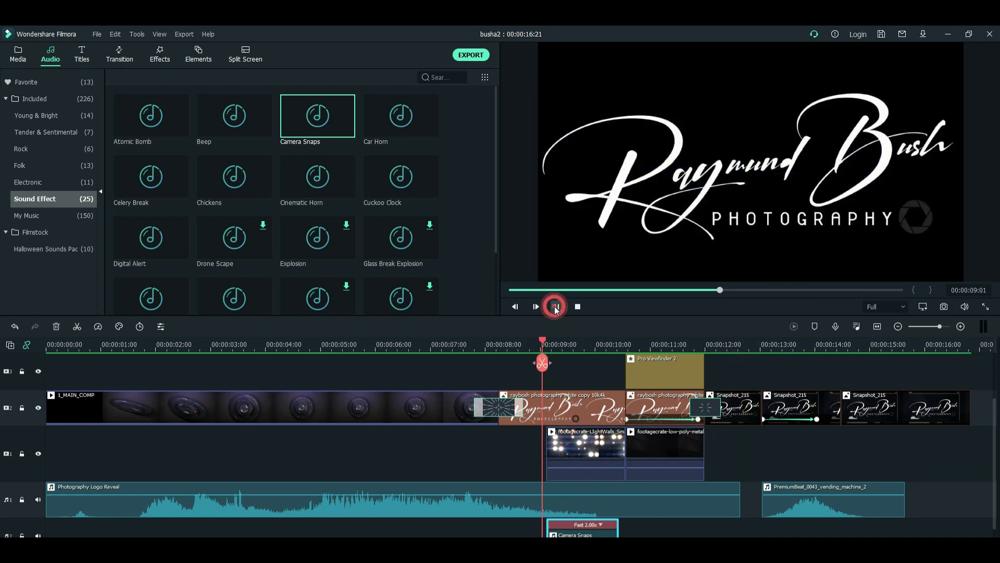
Add a second Camera Snaps on audio track 2 at 11:18.
click(555, 309)
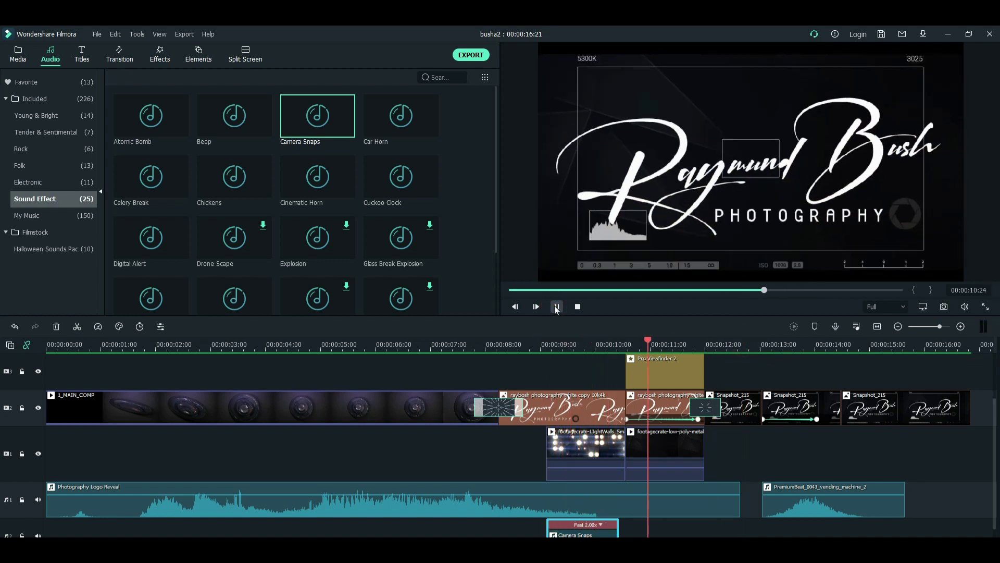
click(555, 307)
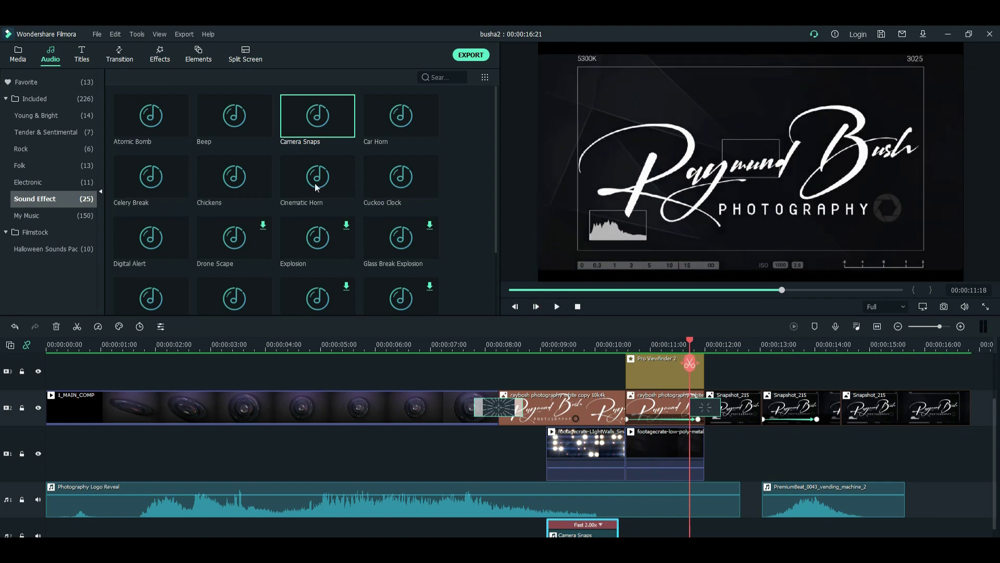
mouse_move(305, 127)
mouse_down()
mouse_move(695, 527)
mouse_move(708, 525)
mouse_up()
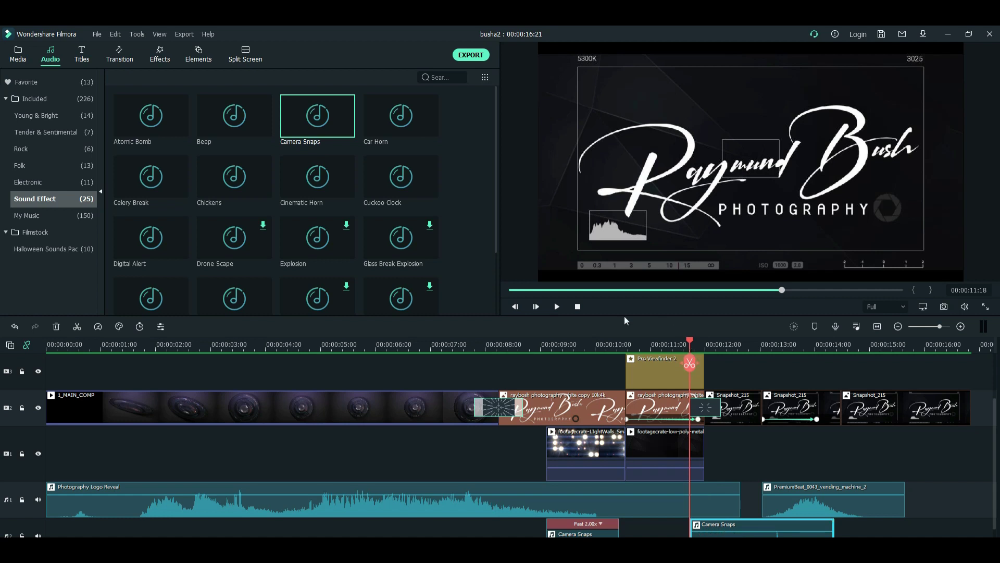
Trim the second Camera Snaps to end with the music, then replay from 10:24 to check.
click(557, 307)
click(557, 307)
scroll(833, 532, down, 2)
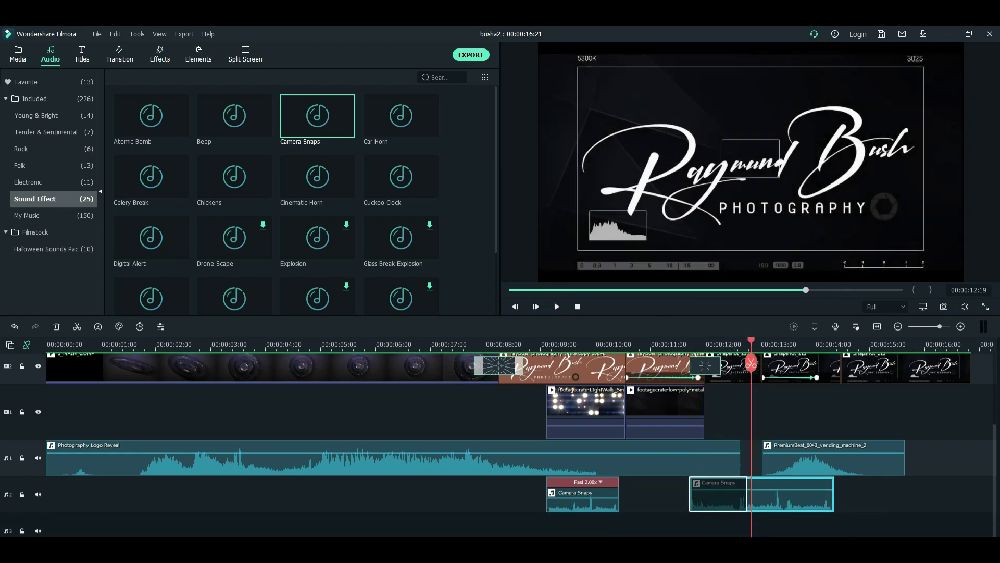
drag(833, 479, 740, 480)
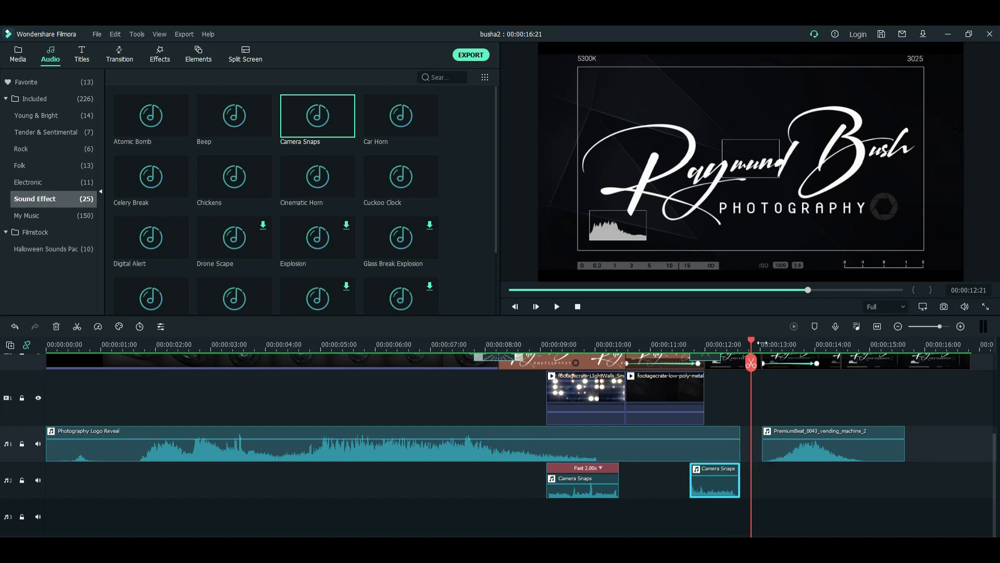
drag(754, 347, 647, 345)
click(556, 307)
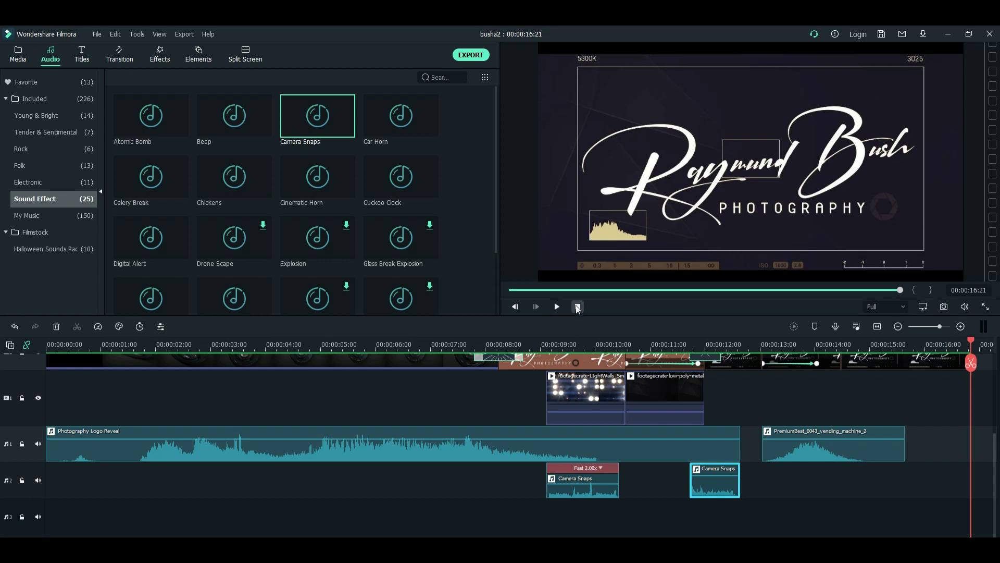
click(577, 307)
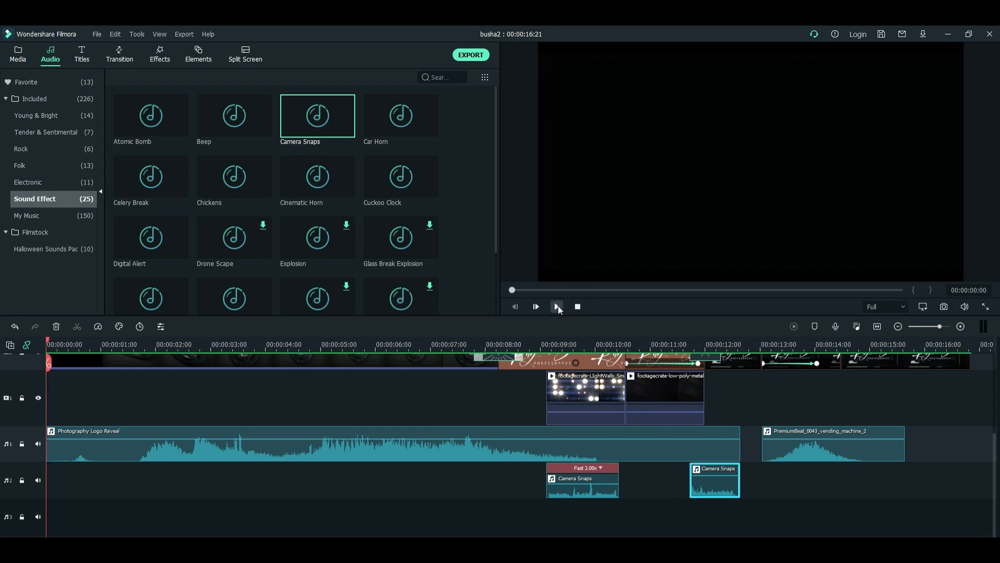
click(558, 306)
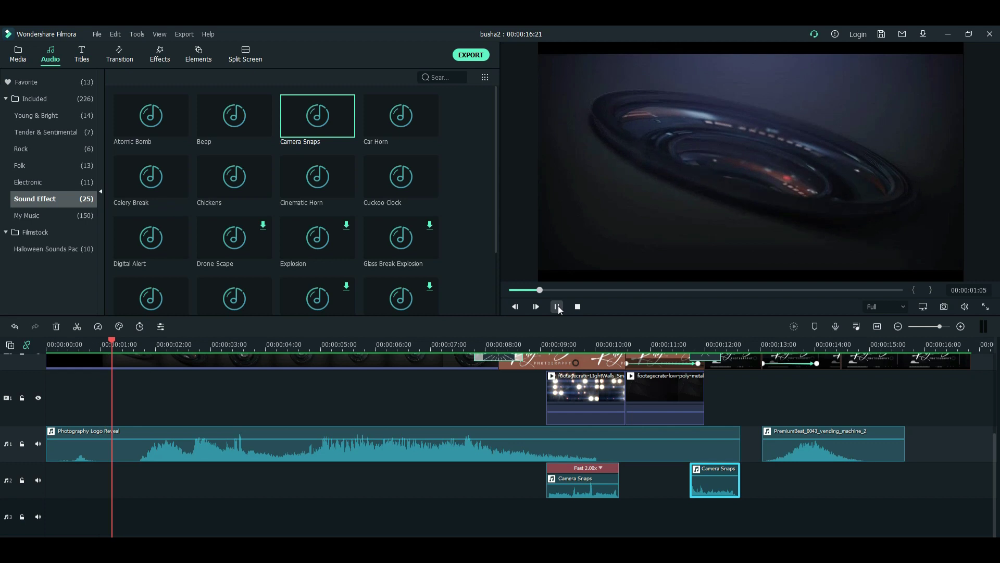